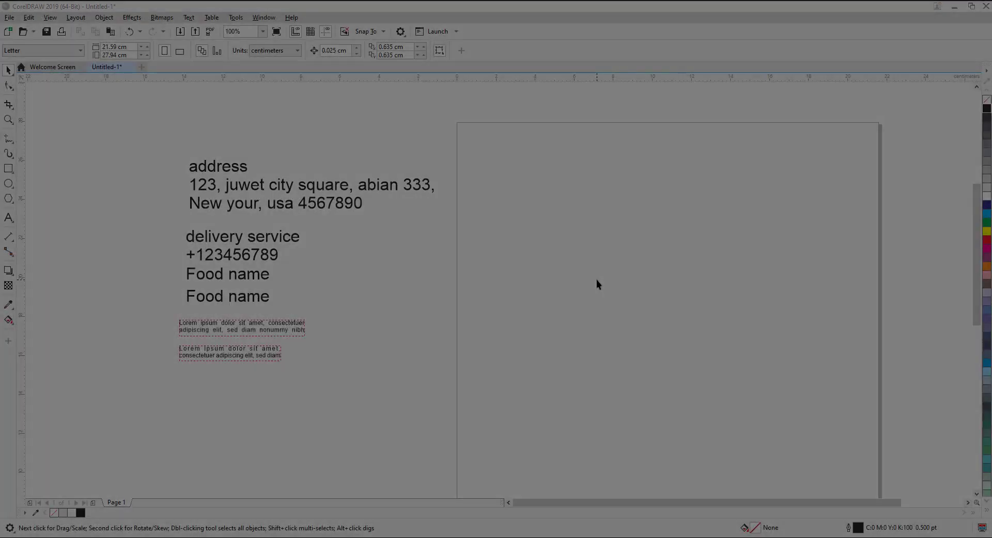
Step: Set the page to A4 in millimetres and recreate a matching page-sized rectangle
double_click(9, 168)
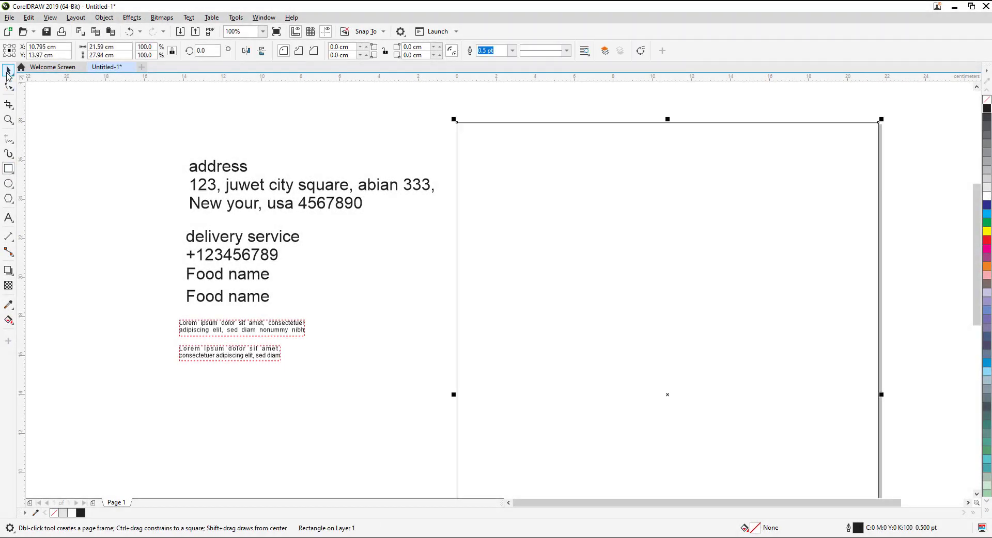
left_click(8, 70)
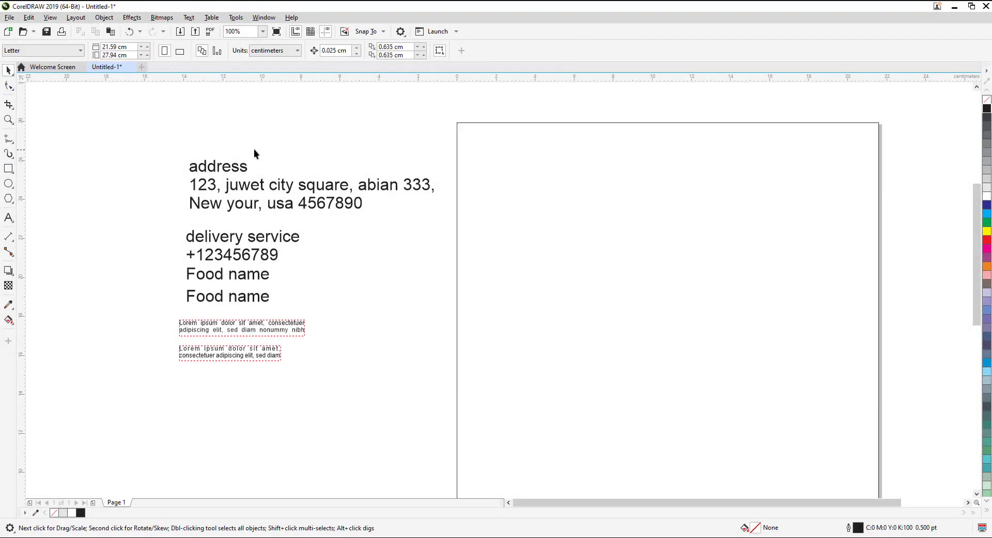
left_click(36, 46)
left_click(21, 77)
key("Delete")
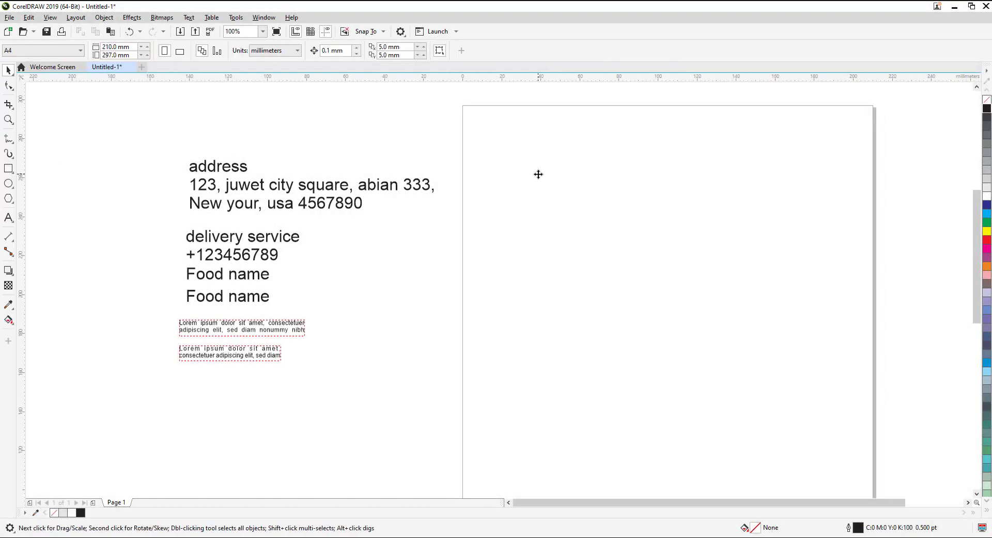
double_click(8, 169)
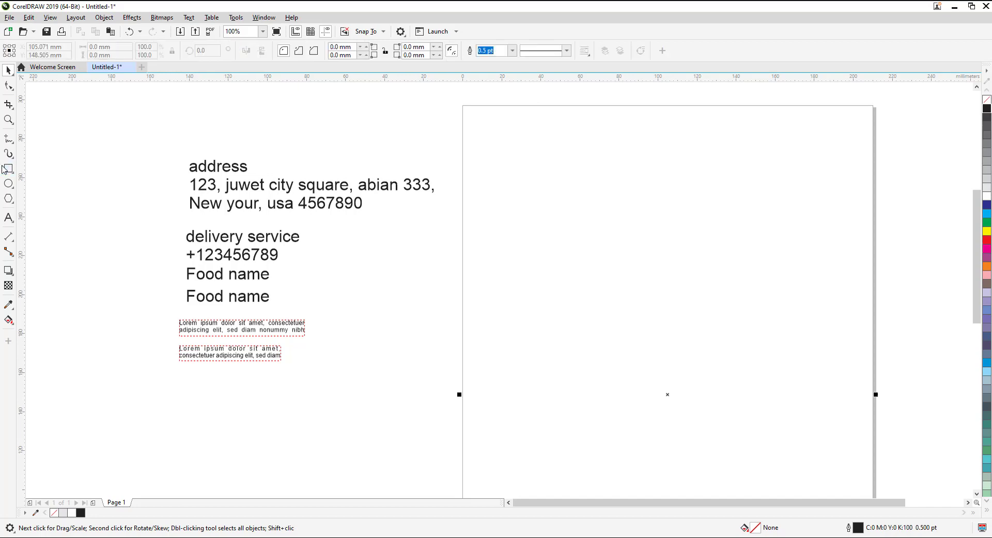
left_click(8, 69)
key("shift+F4")
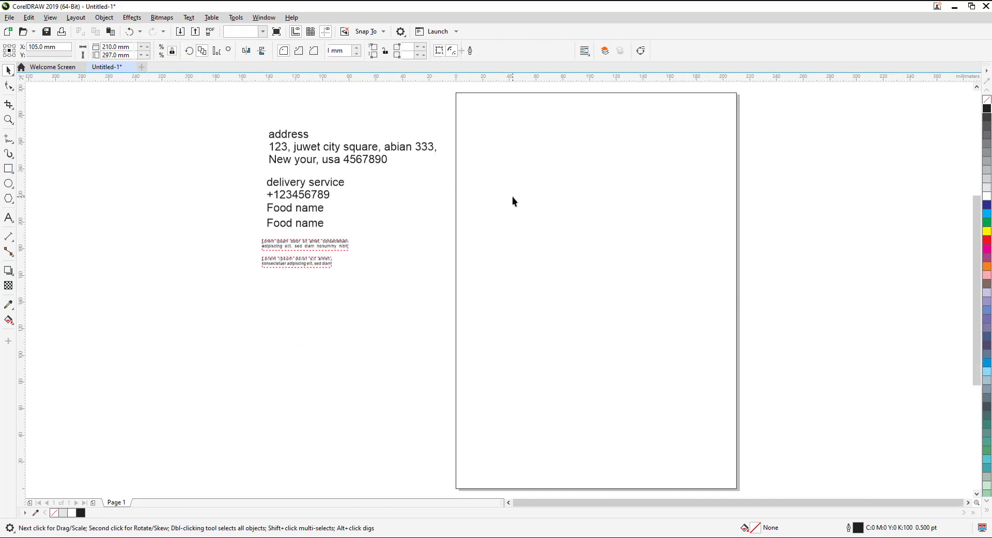
left_click(136, 154)
Step: Import wood-2045380_1920.jpg and place it on the page
left_click(179, 32)
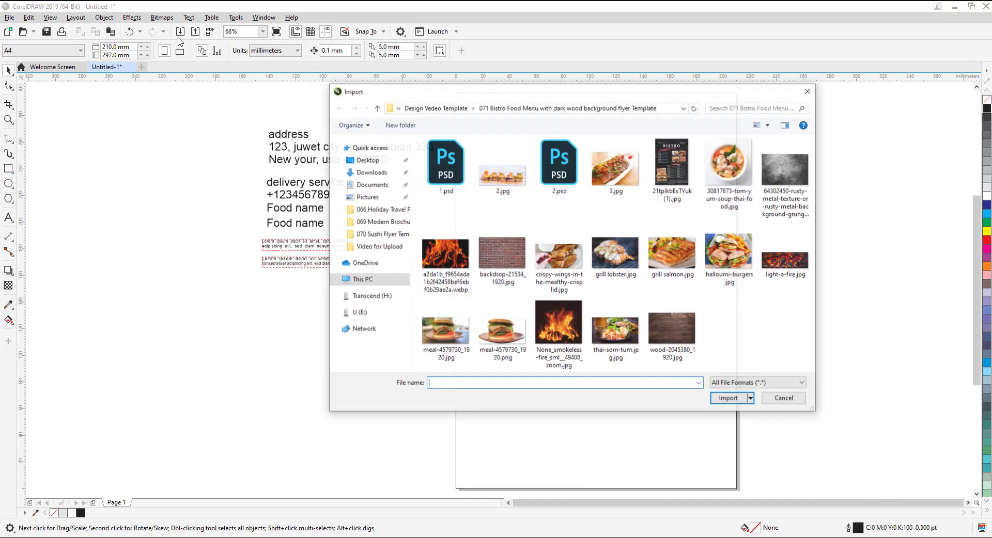
left_click(682, 341)
left_click(729, 398)
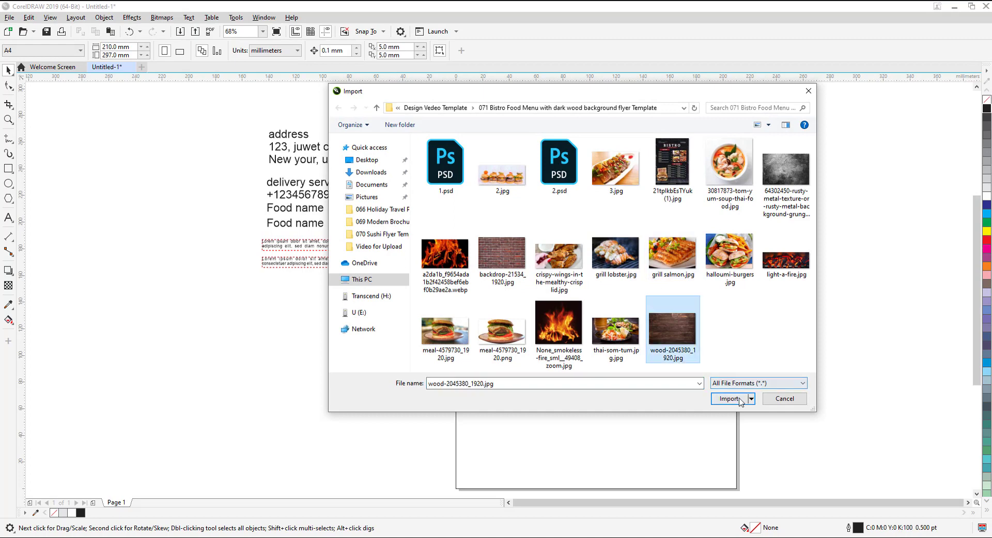
left_click(571, 405)
scroll(620, 413, "down", 3)
left_click_drag(687, 434, 627, 342)
scroll(627, 342, "up", 3)
Step: Send the wood image to the back and rotate it 90°
right_click(590, 331)
mouse_move(612, 133)
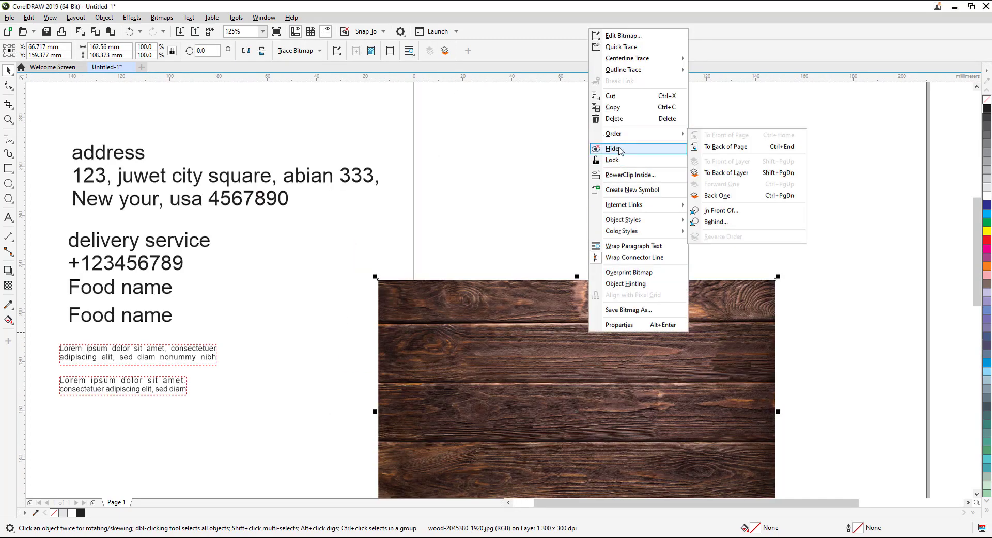
left_click(725, 147)
type("90")
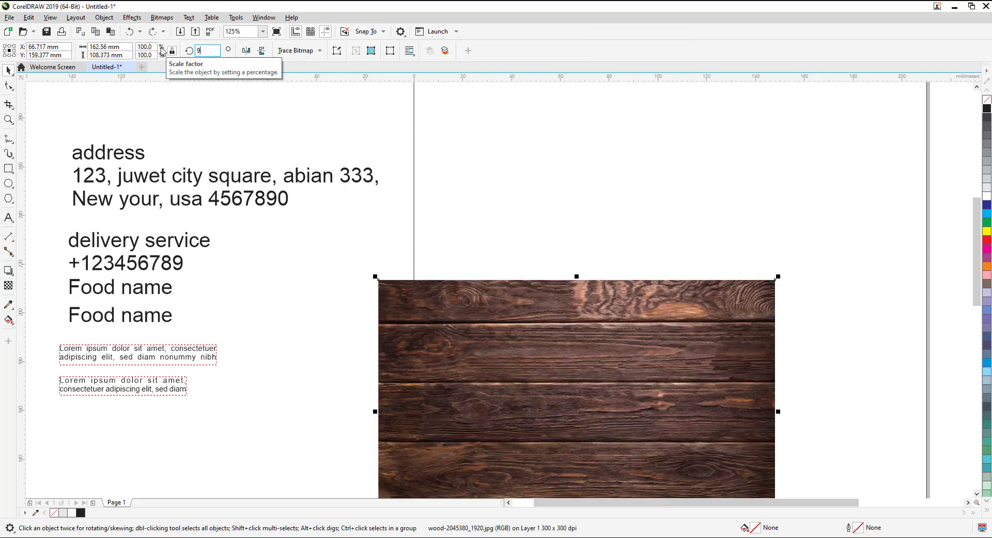
key("Return")
Step: Resize the rotated wood image into a strip spanning the page bottom
left_click_drag(575, 211, 600, 324)
scroll(600, 325, "down", 3)
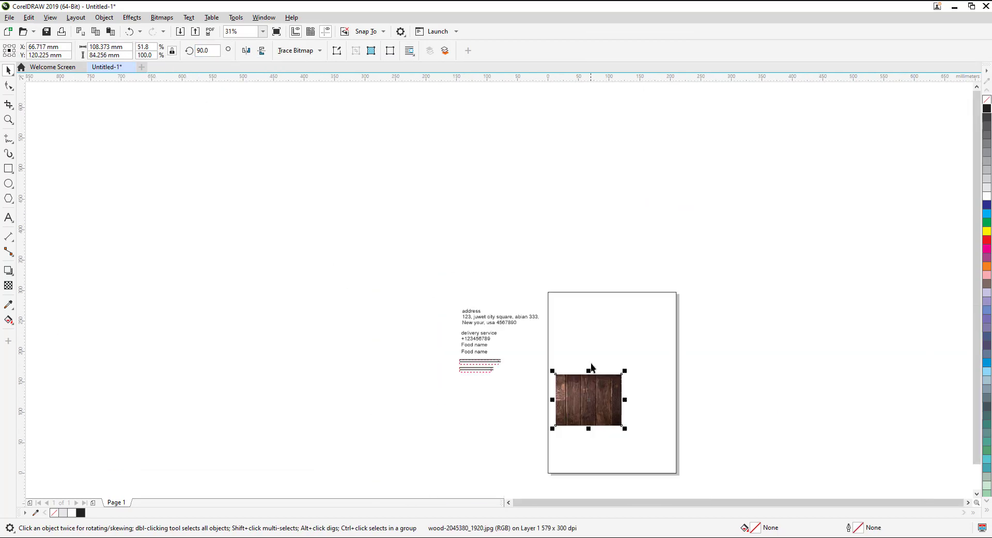
scroll(576, 415, "up", 3)
left_click_drag(576, 414, 775, 400)
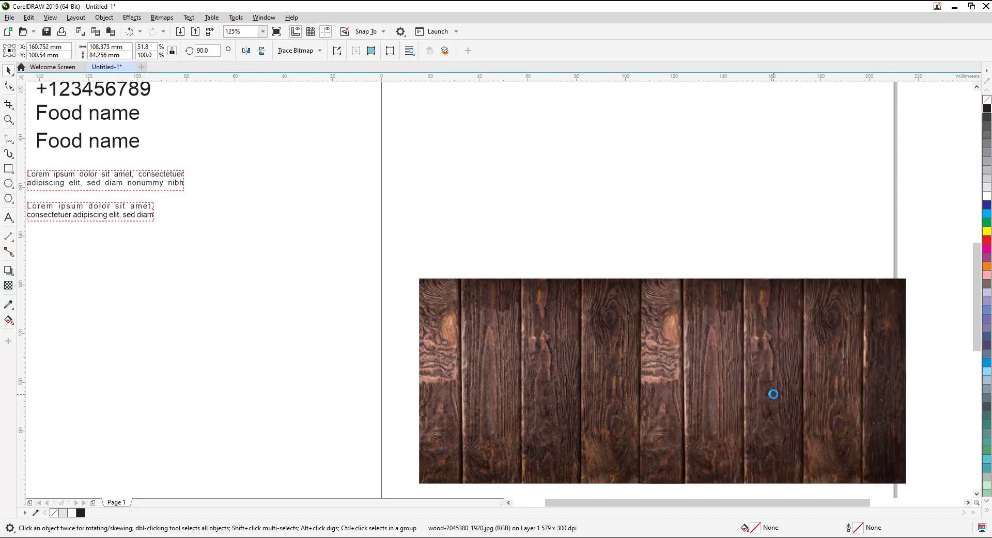
scroll(804, 457, "down", 3)
scroll(734, 350, "up", 2)
mouse_move(496, 239)
left_mouse_down()
mouse_move(671, 352)
mouse_move(650, 405)
left_mouse_up()
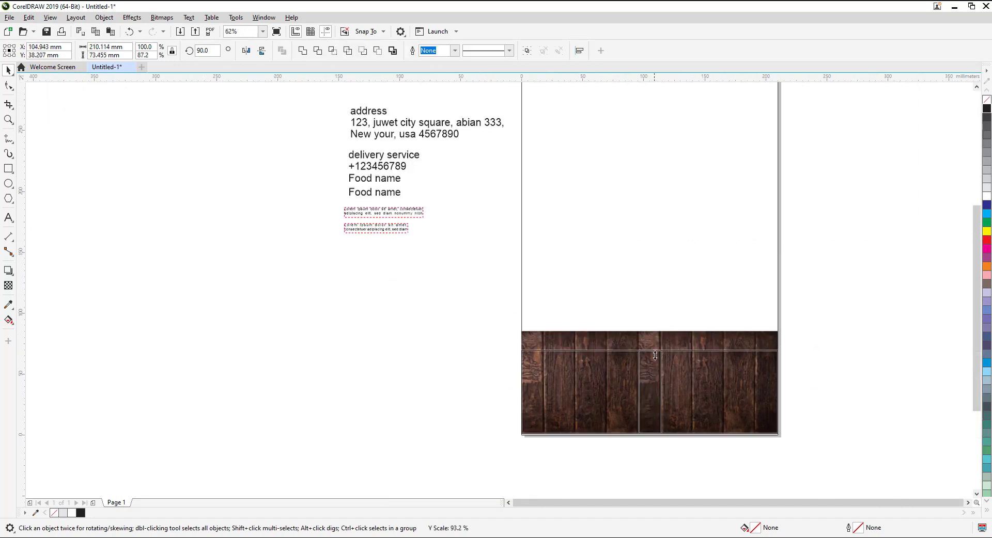
left_click_drag(650, 329, 649, 375)
left_click(609, 323)
Step: Import the rusty metal texture image onto the page
left_click(180, 31)
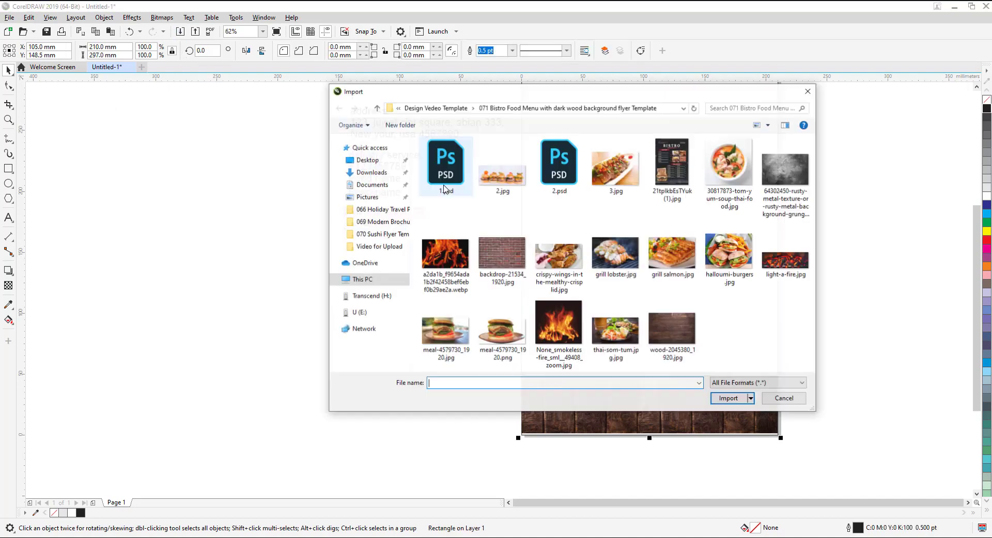
left_click(786, 168)
left_click(733, 398)
left_click(580, 246)
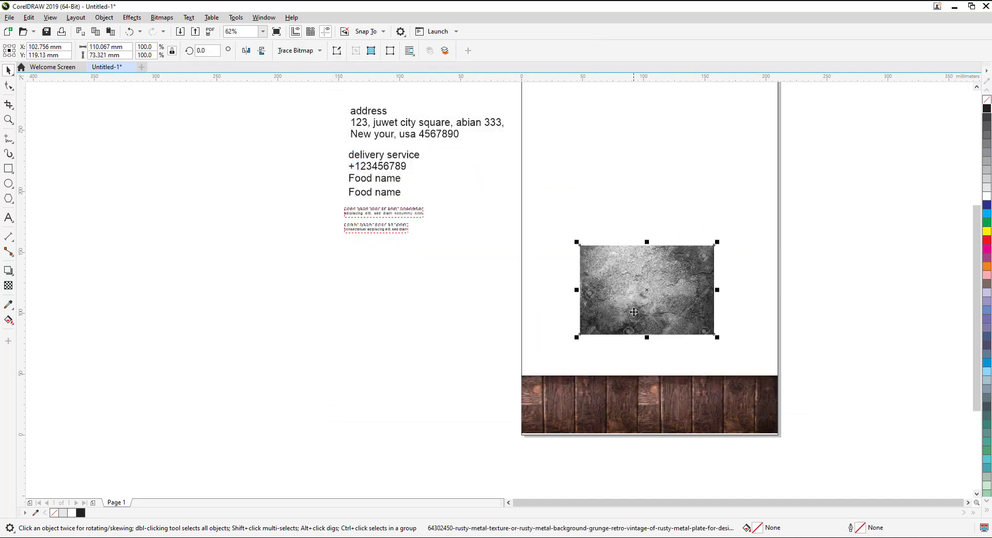
scroll(445, 207, "up", 2)
left_click(314, 172)
Step: Import the brick wall image and enlarge it from the page's top-left corner
left_click(180, 32)
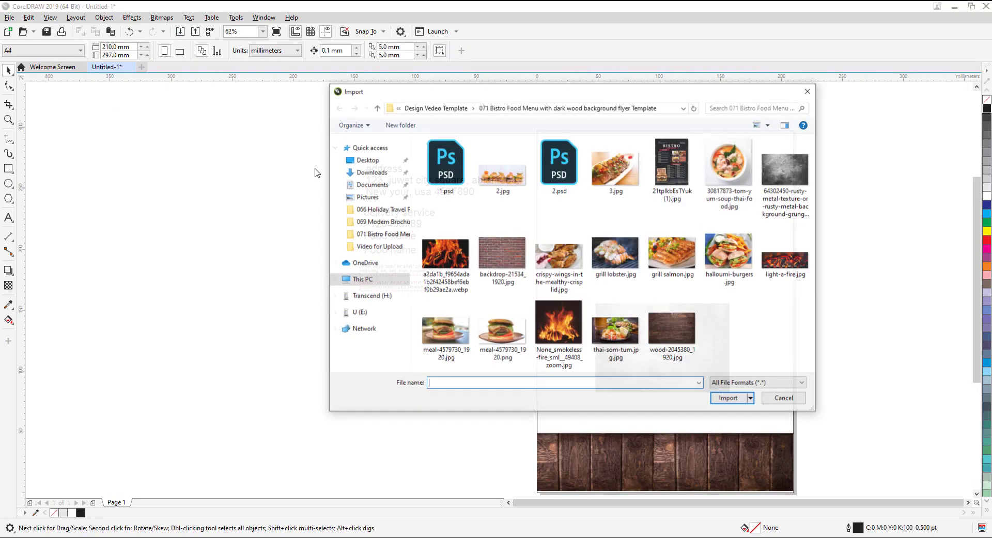
left_click(499, 232)
left_click(723, 398)
left_click(570, 168)
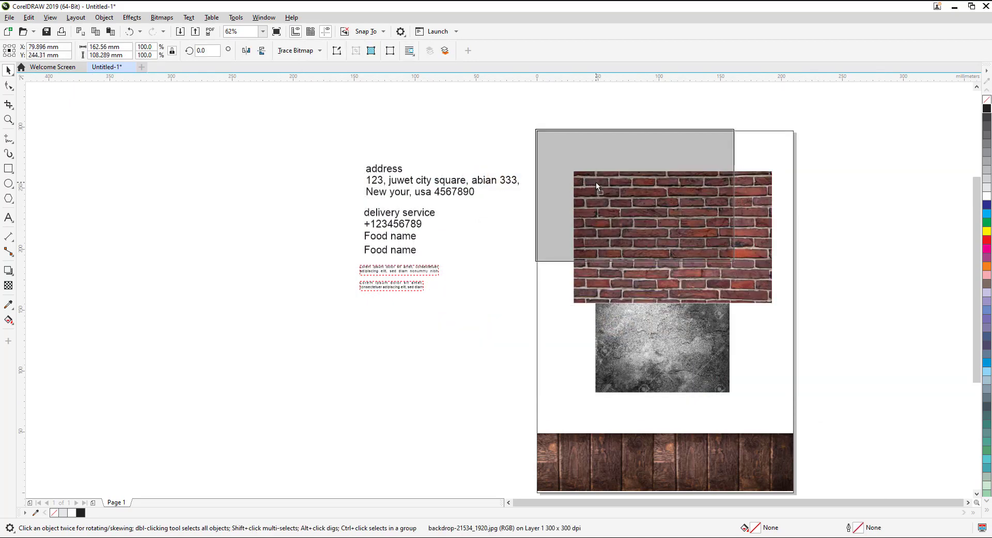
left_click_drag(634, 224, 598, 182)
left_click_drag(738, 265, 852, 416)
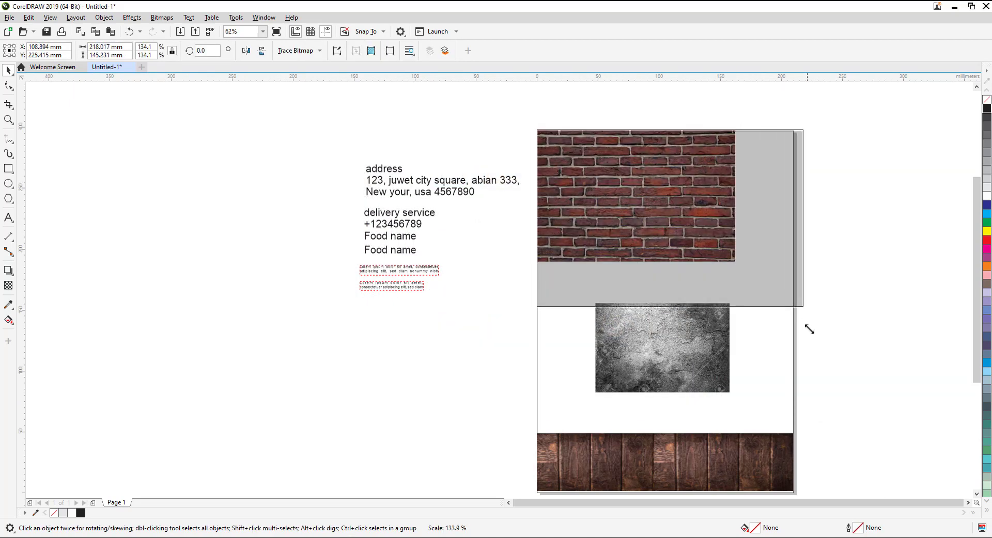
mouse_move(852, 130)
left_mouse_down()
mouse_move(848, 143)
mouse_move(872, 128)
left_mouse_up()
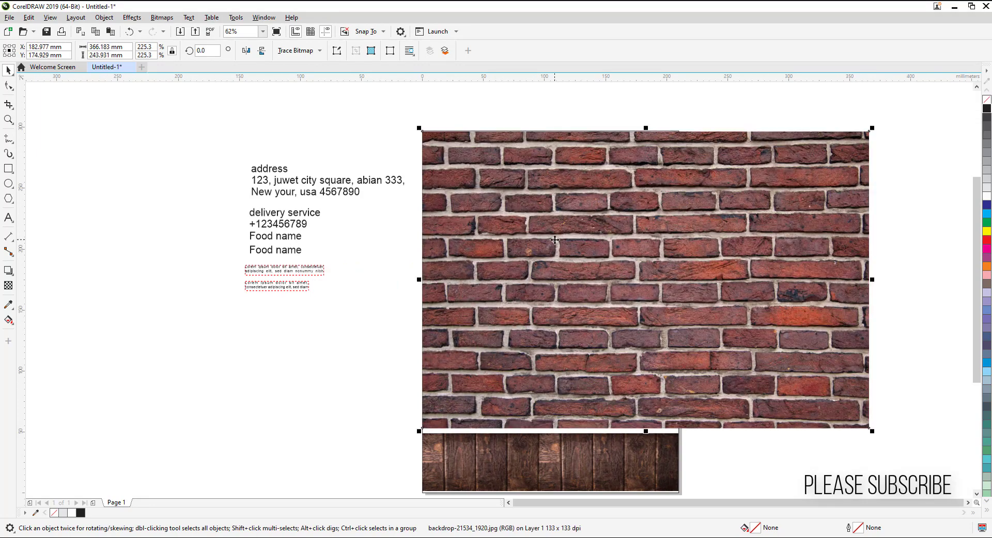
Step: Send the bricks to the back, shorten the rectangle above the wood, and PowerClip bricks inside
right_click(557, 235)
mouse_move(605, 340)
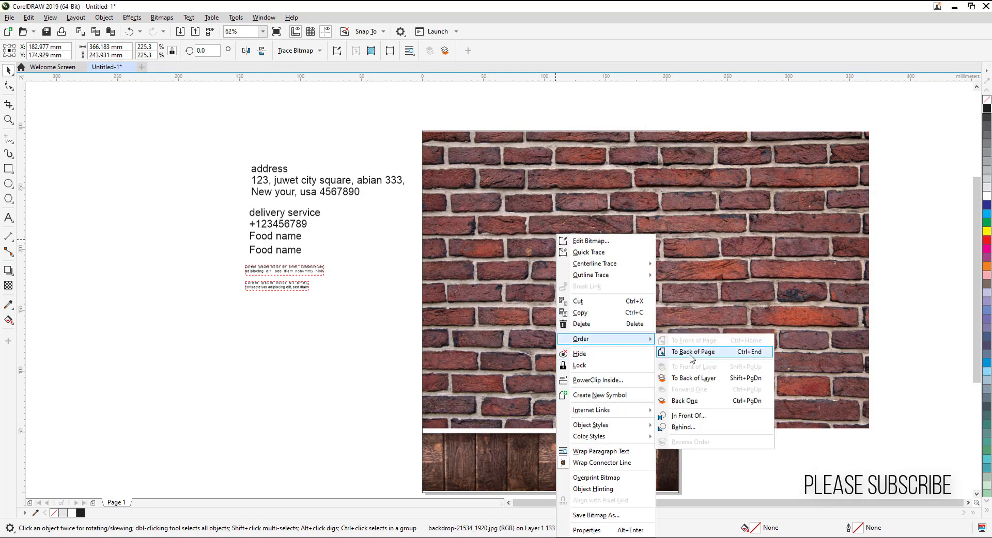
left_click(689, 353)
left_click(524, 242)
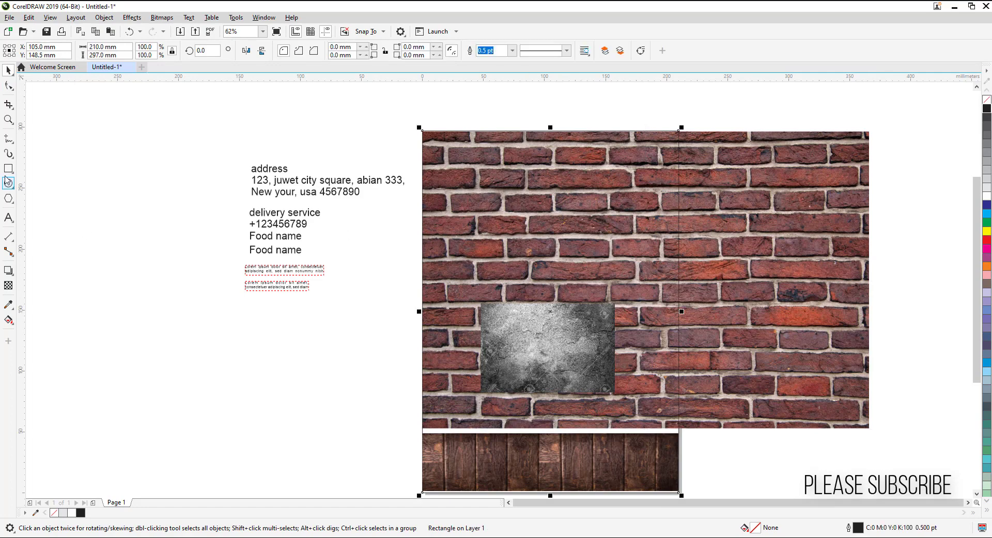
left_click_drag(550, 496, 550, 431)
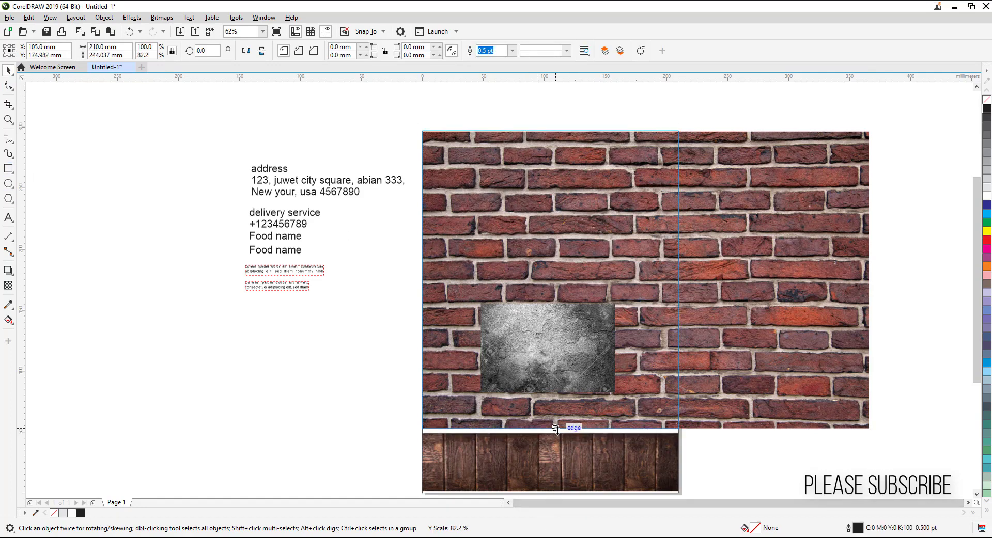
right_click(718, 233)
left_click(744, 357)
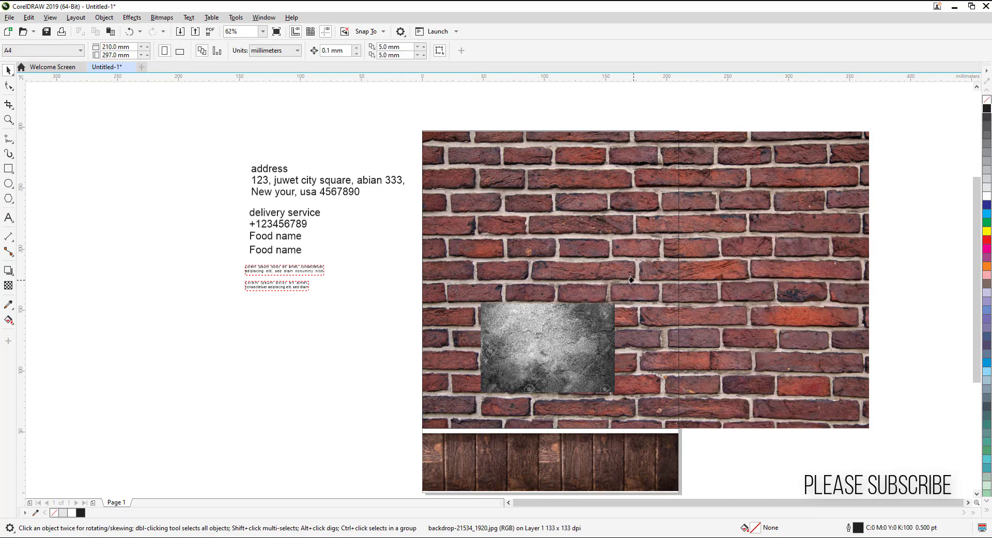
left_click(650, 303)
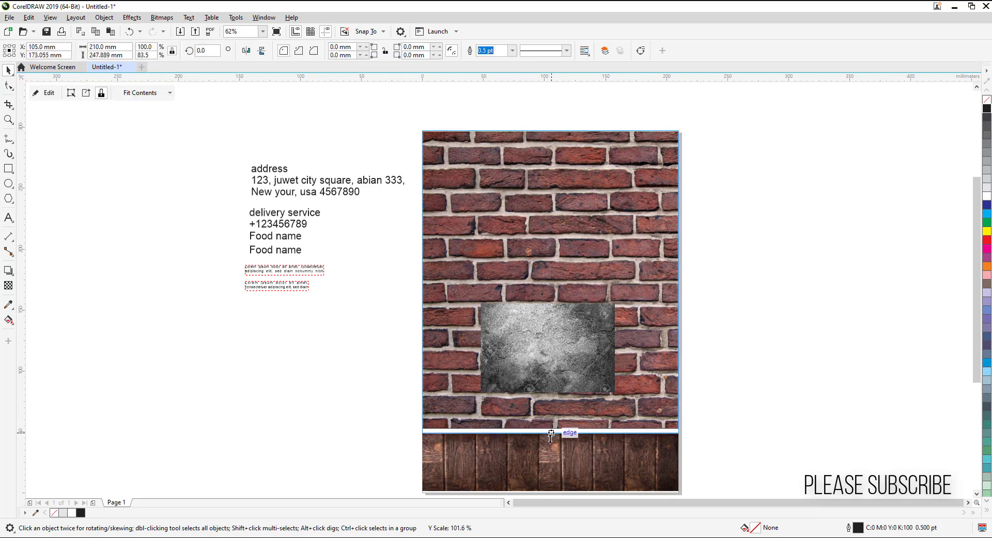
Step: Scale the metal texture to cover the brick area down to the wood strip
left_click_drag(545, 365, 486, 192)
left_click_drag(555, 223, 689, 328)
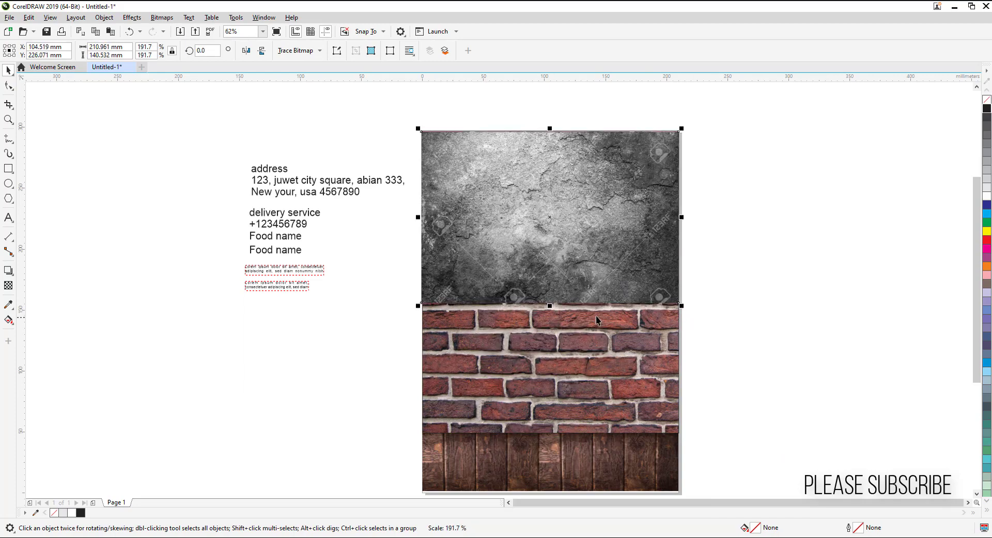
left_click_drag(551, 308, 574, 437)
Step: Give the metal texture an elliptical fountain transparency centred and enlarged over the brick wall
left_click(8, 286)
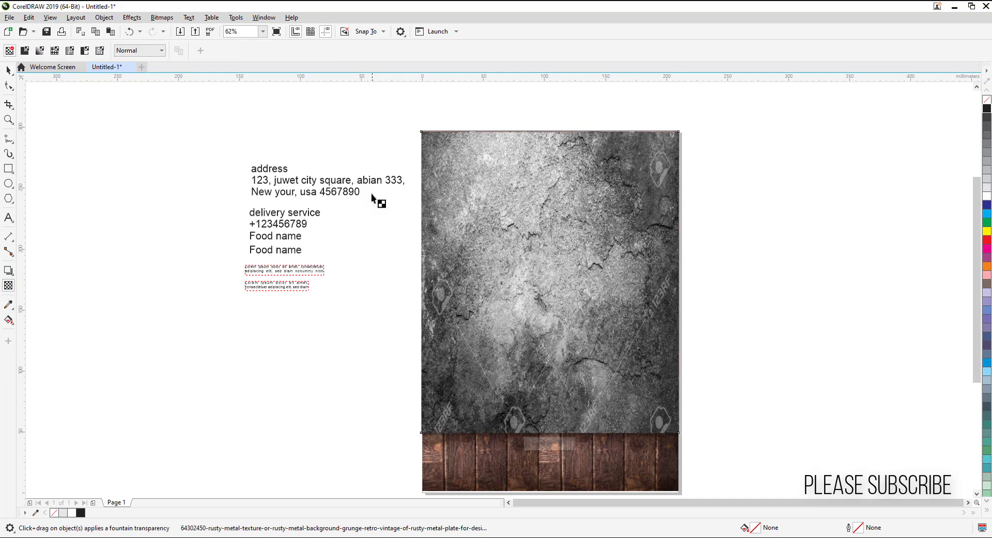
left_click_drag(507, 260, 652, 368)
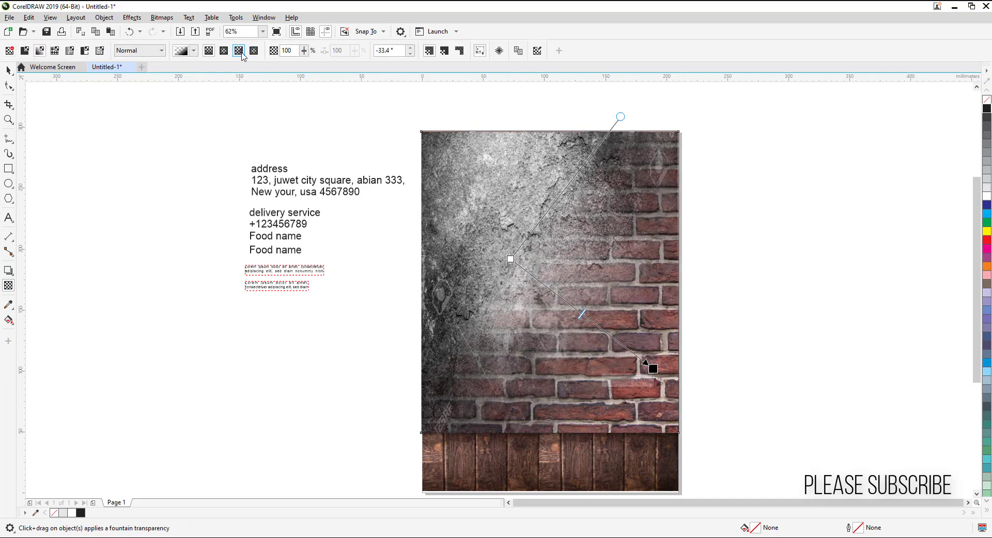
left_click(223, 51)
left_click_drag(582, 313, 550, 282)
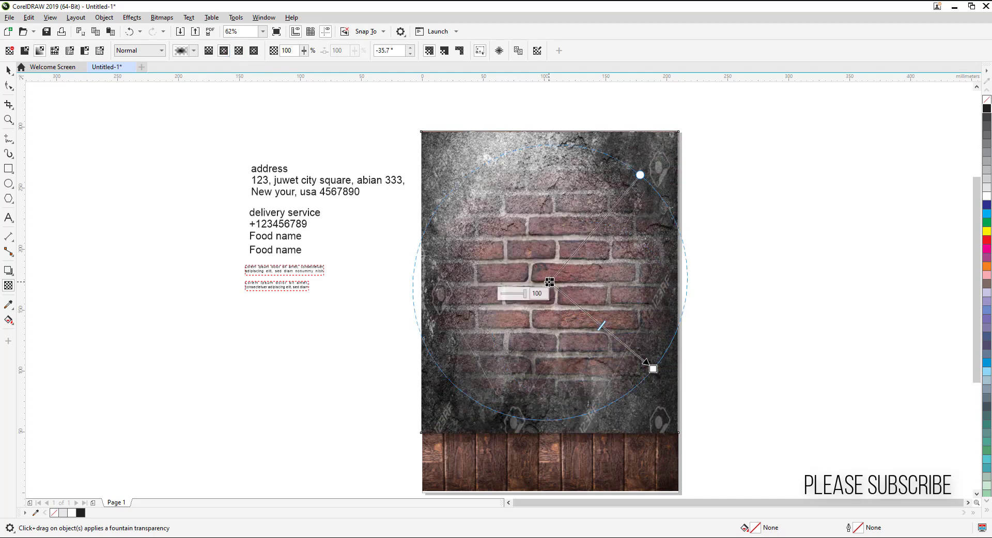
left_click_drag(652, 368, 679, 386)
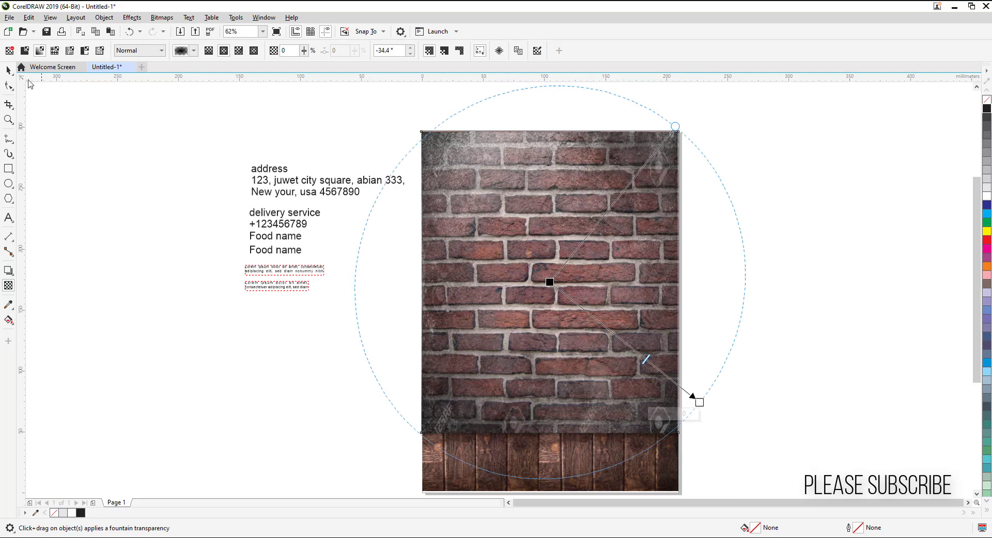
key("space")
left_click(186, 206)
scroll(548, 403, "down", 2)
left_click(439, 339)
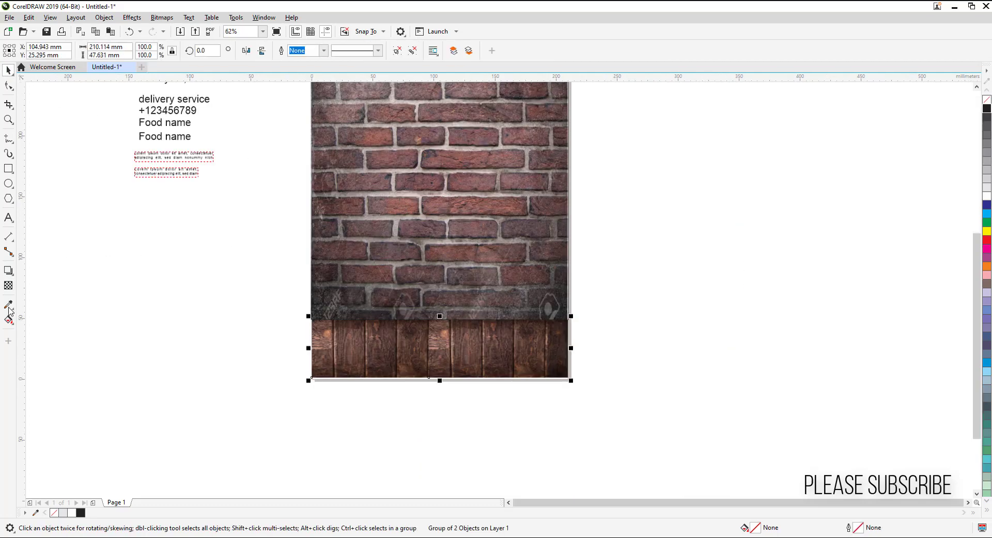
Step: Fade the wood plank strip with a vertical linear transparency extending upward into the wall
left_click(8, 285)
mouse_move(428, 319)
left_mouse_down()
mouse_move(433, 360)
mouse_move(428, 298)
left_mouse_up()
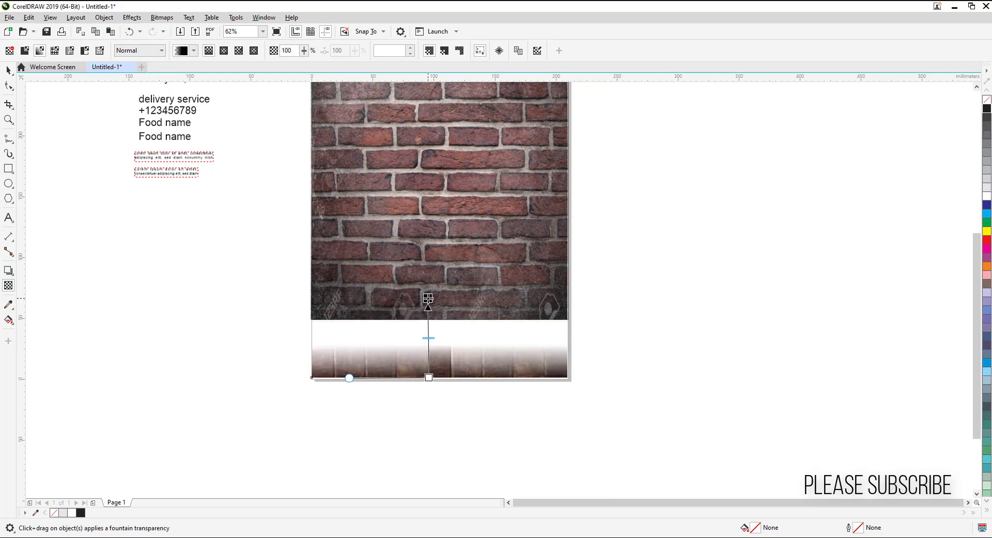
left_click_drag(428, 298, 433, 251)
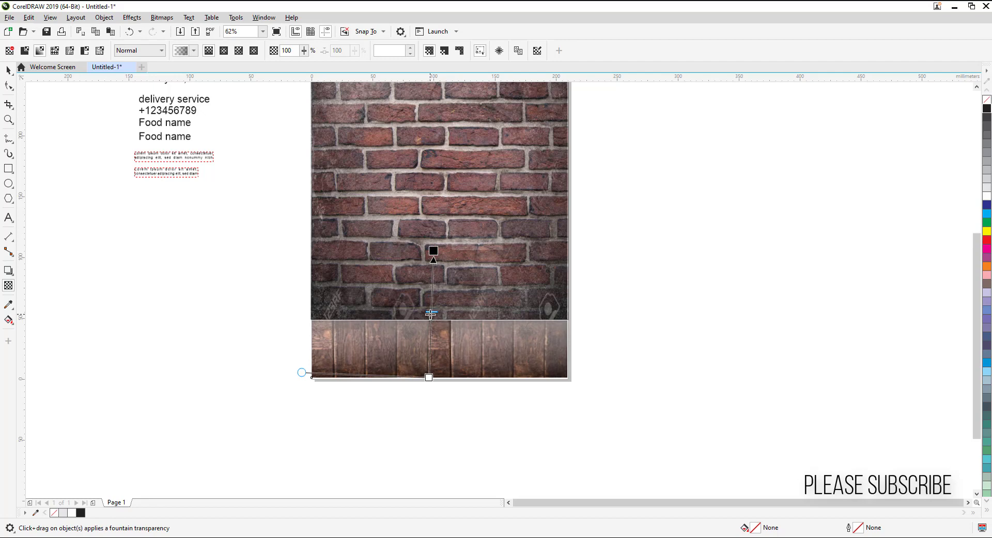
left_click(8, 71)
scroll(382, 391, "down", 2)
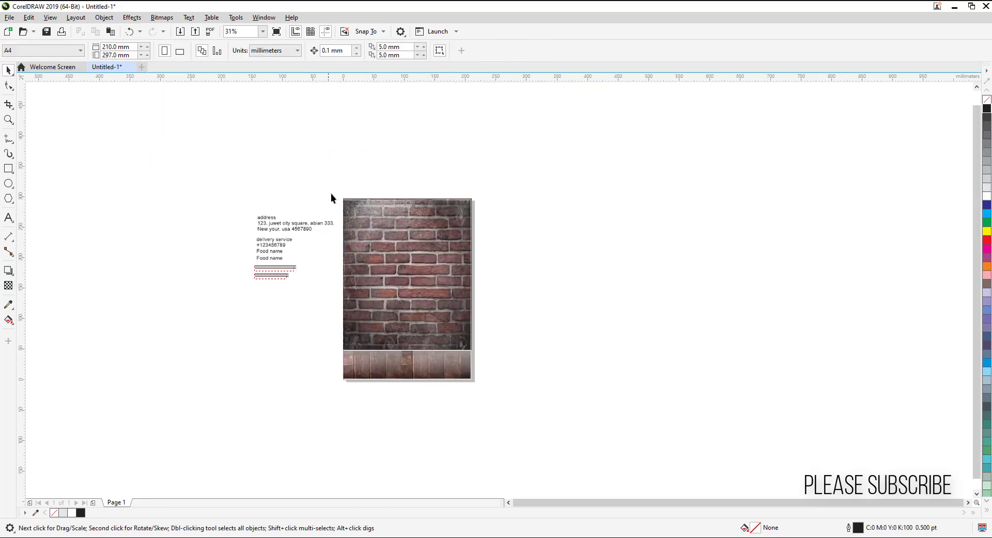
Step: Create a page-sized rectangle and apply a preset elliptical transparency fitted to it
left_click(471, 358)
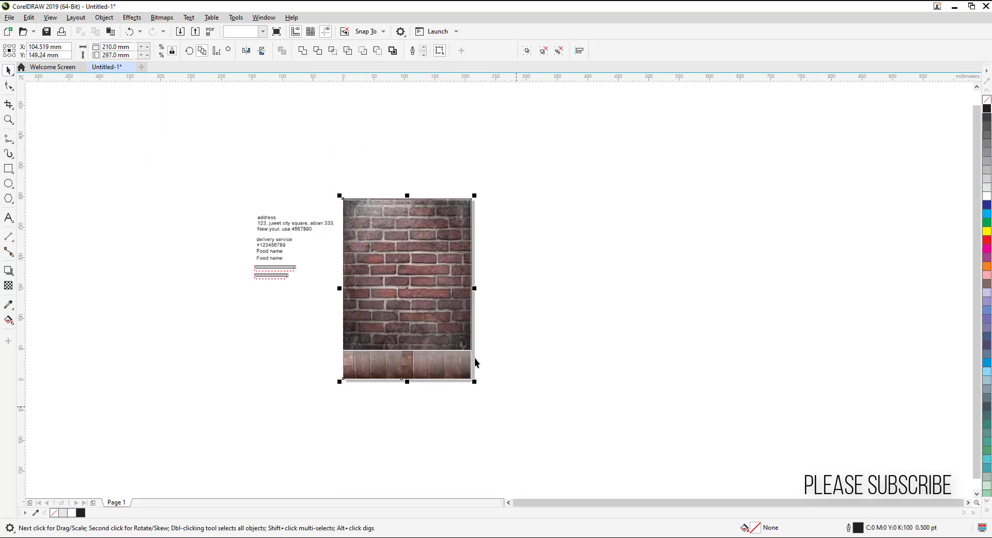
double_click(8, 169)
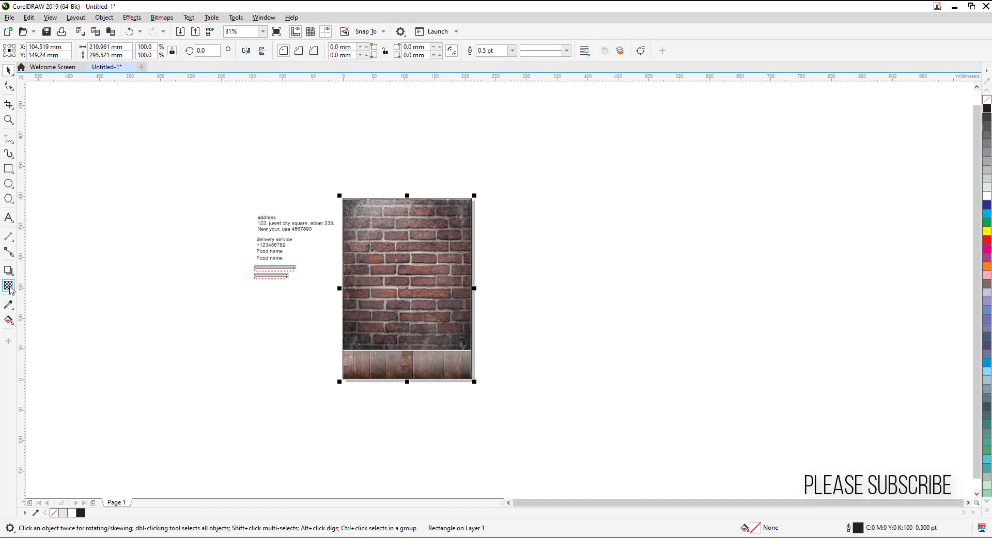
left_click(8, 286)
left_click_drag(402, 284, 402, 395)
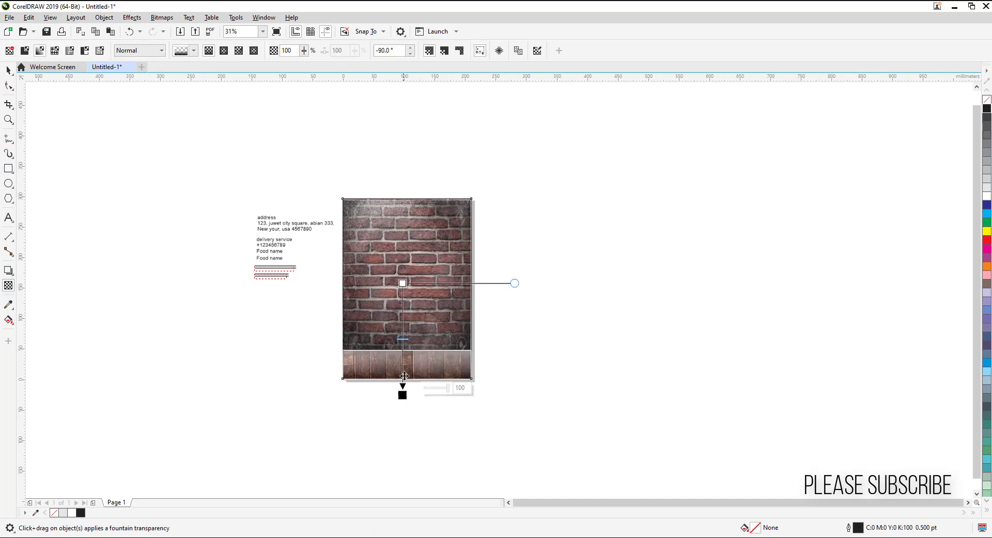
left_click(194, 50)
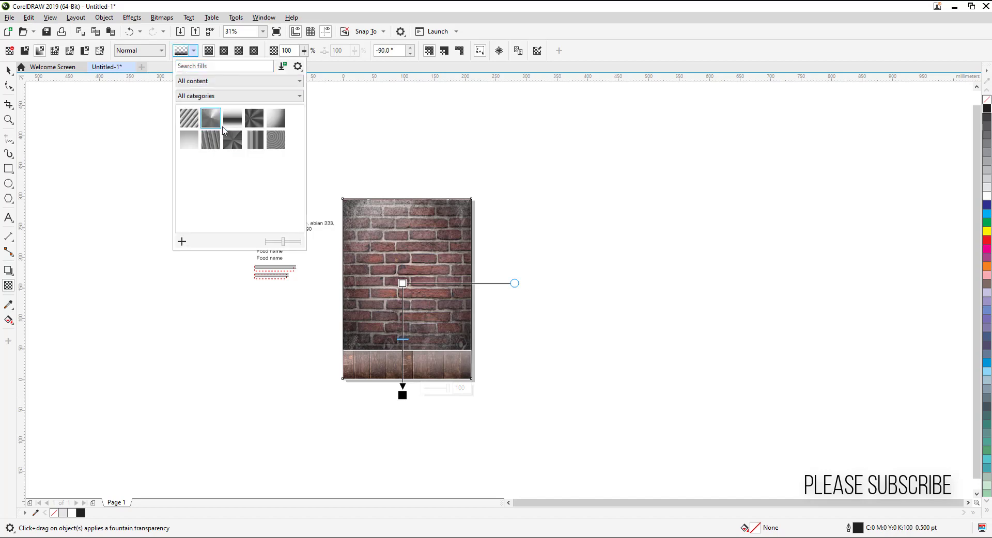
left_click(276, 118)
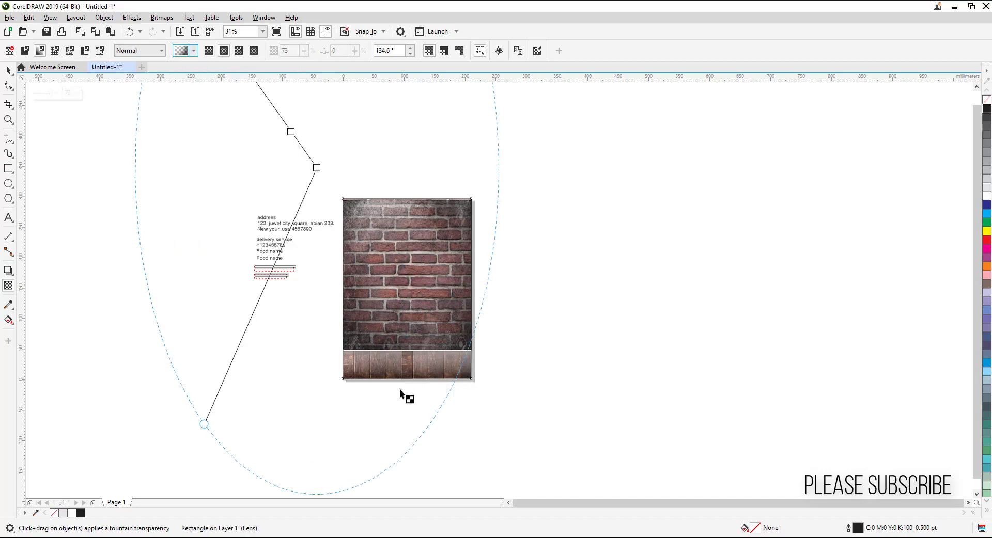
left_click_drag(305, 163, 420, 266)
scroll(420, 266, "down", 3)
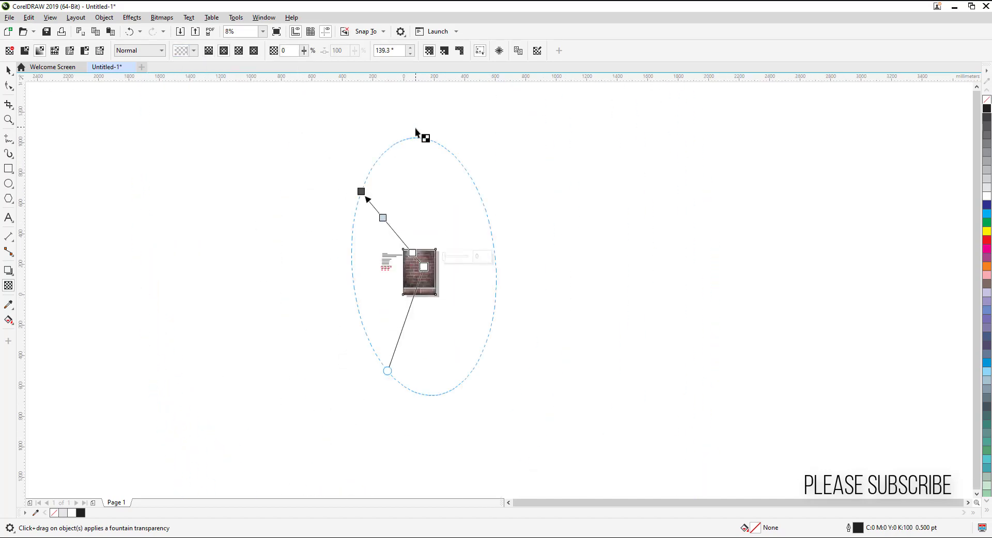
left_click_drag(364, 193, 414, 263)
scroll(426, 282, "up", 3)
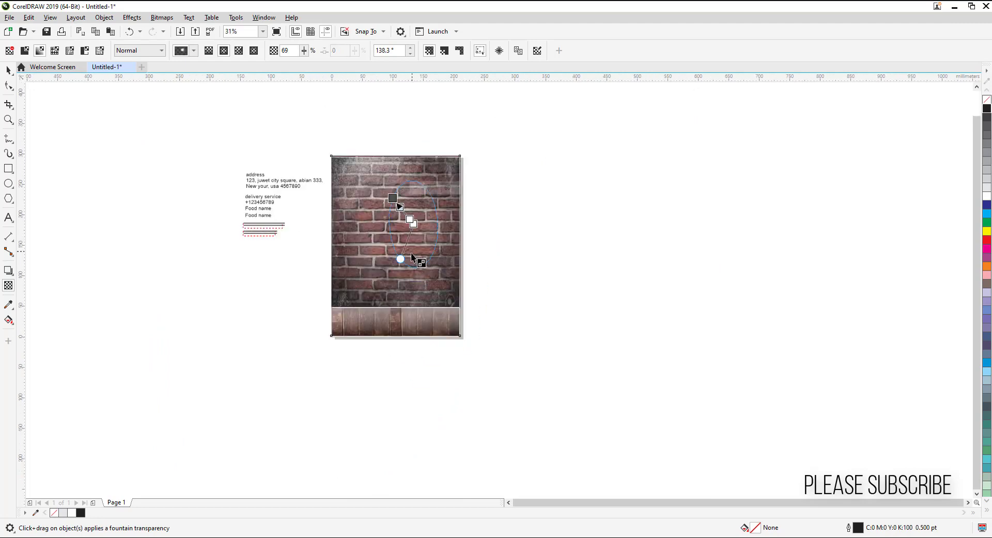
Step: Adjust the transparency nodes to 55, about 31 and 85, enlarging the ellipse vertically
left_click(392, 198)
left_click_drag(429, 188, 381, 233)
scroll(417, 235, "up", 2)
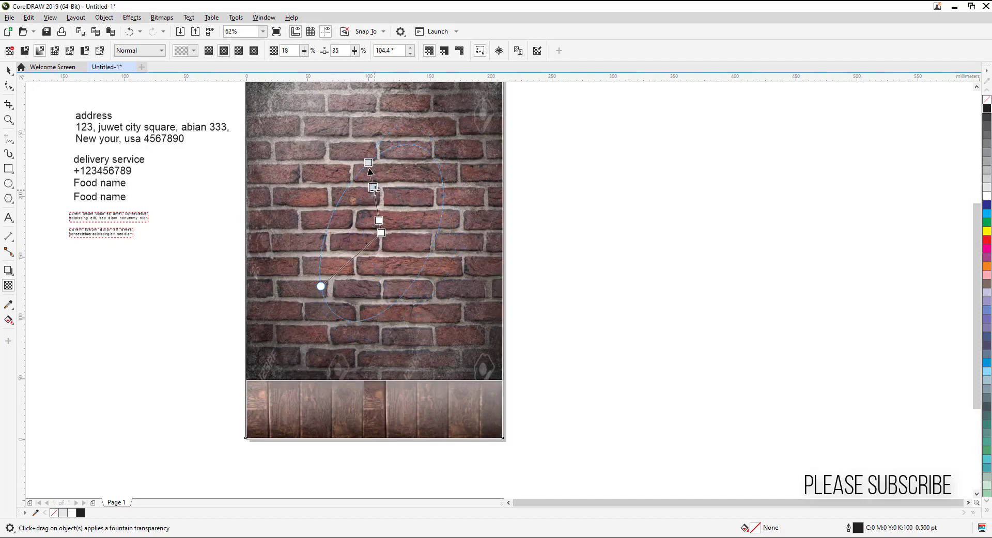
left_click_drag(399, 183, 415, 184)
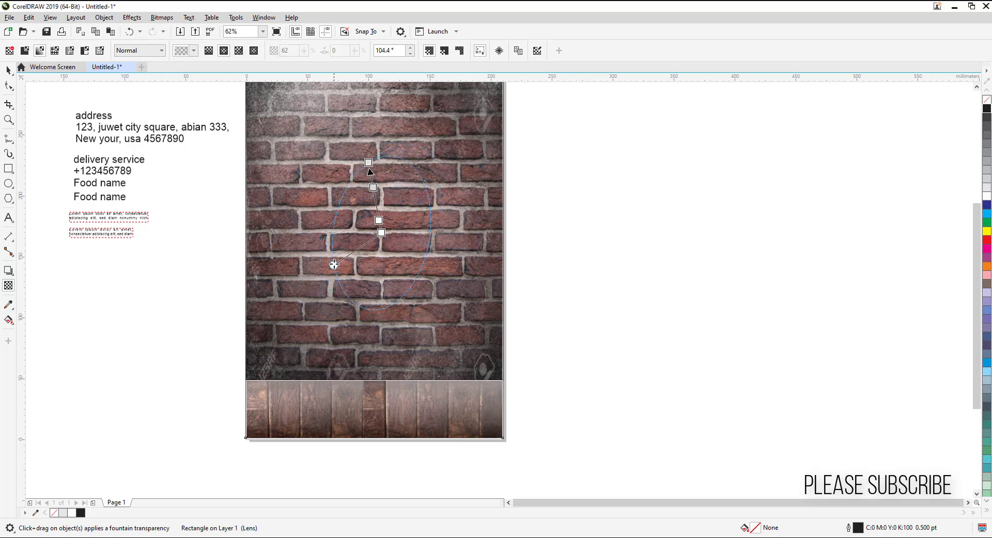
left_click_drag(321, 286, 330, 254)
left_click_drag(325, 239, 316, 249)
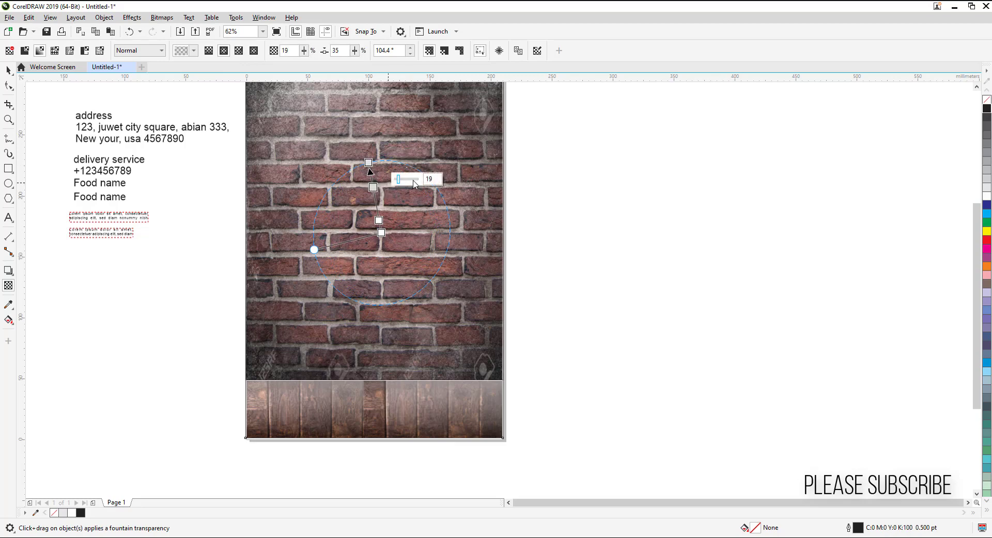
left_click(368, 162)
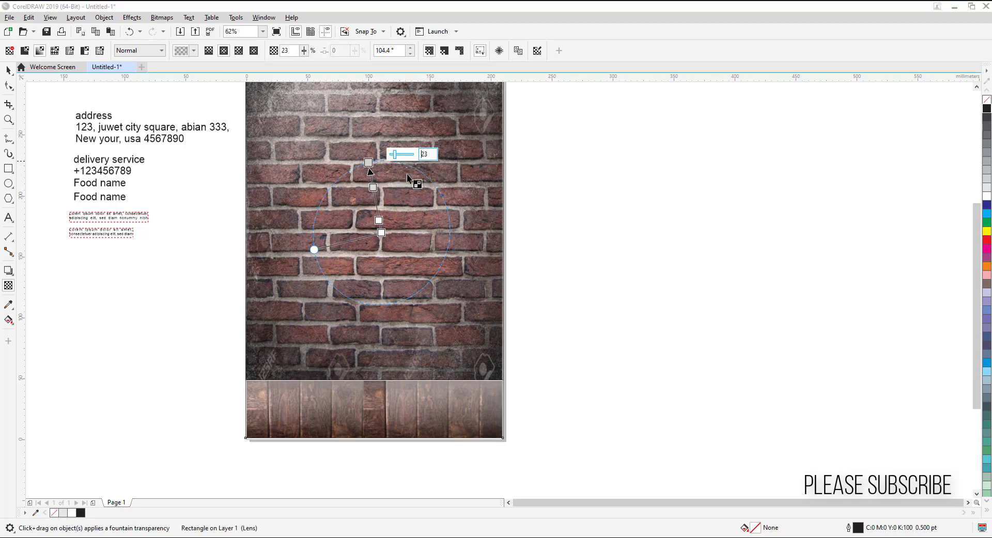
left_click_drag(314, 250, 287, 239)
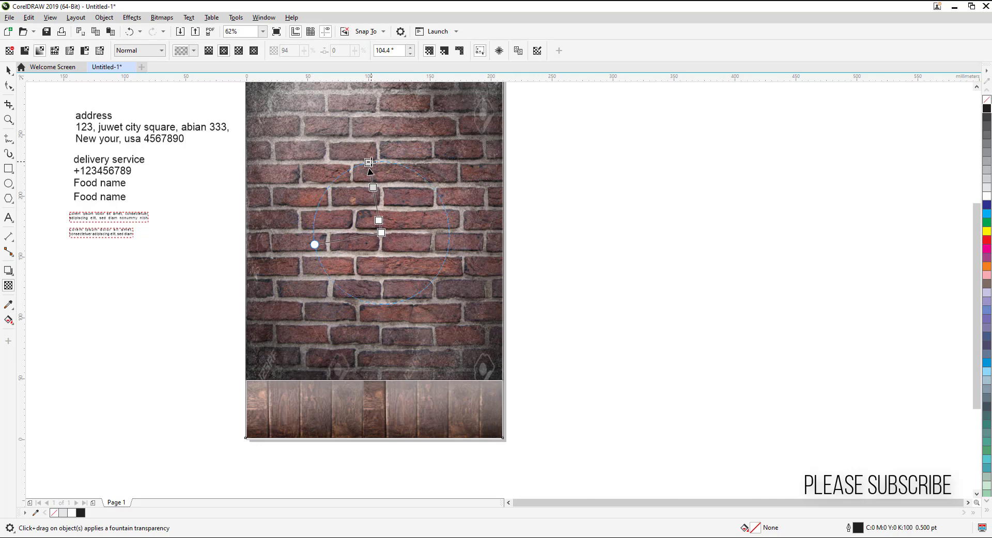
left_click_drag(368, 162, 381, 132)
scroll(381, 133, "down", 2)
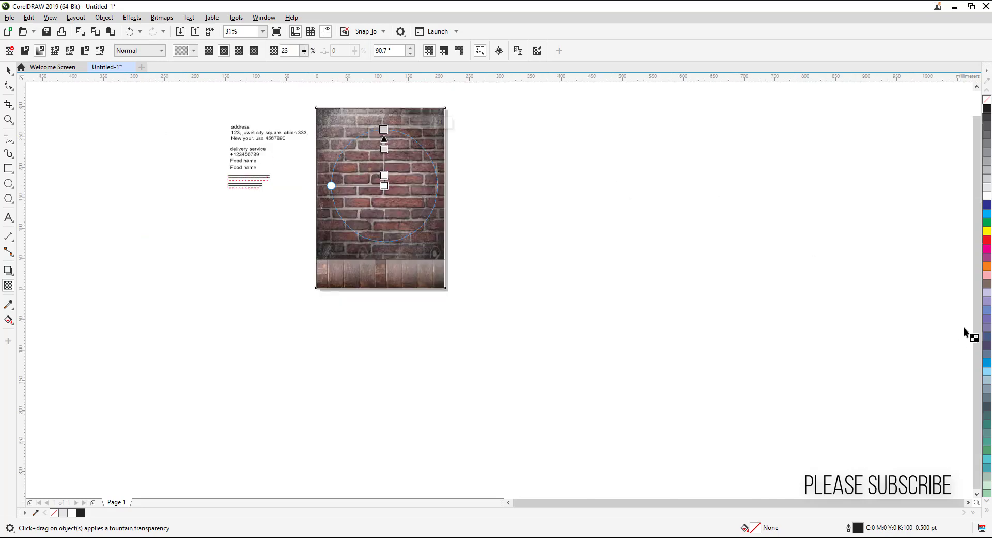
left_click(987, 117)
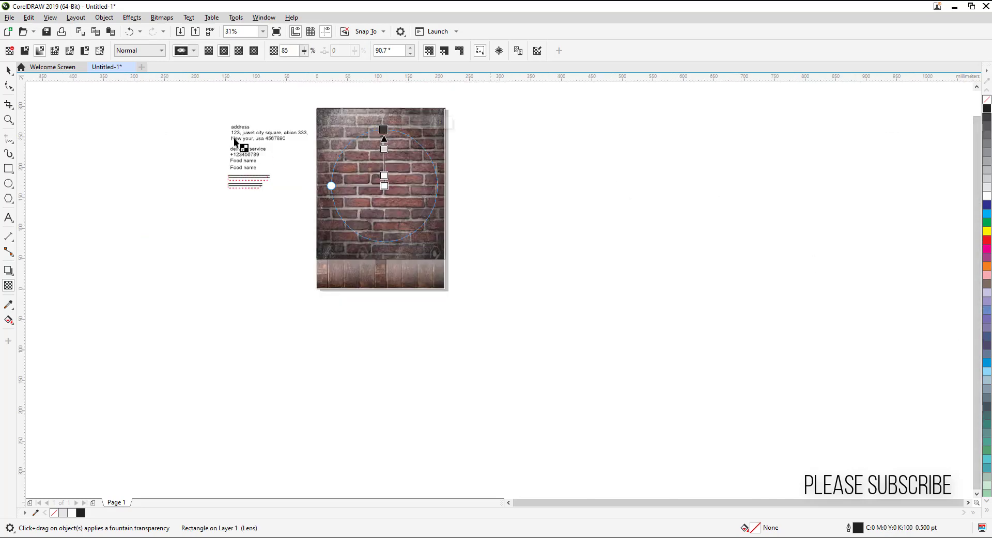
left_click(9, 70)
Step: Add a page-sized black rectangle in front of the bricks with 41% uniform transparency
left_click(367, 130)
scroll(367, 130, "up", 2)
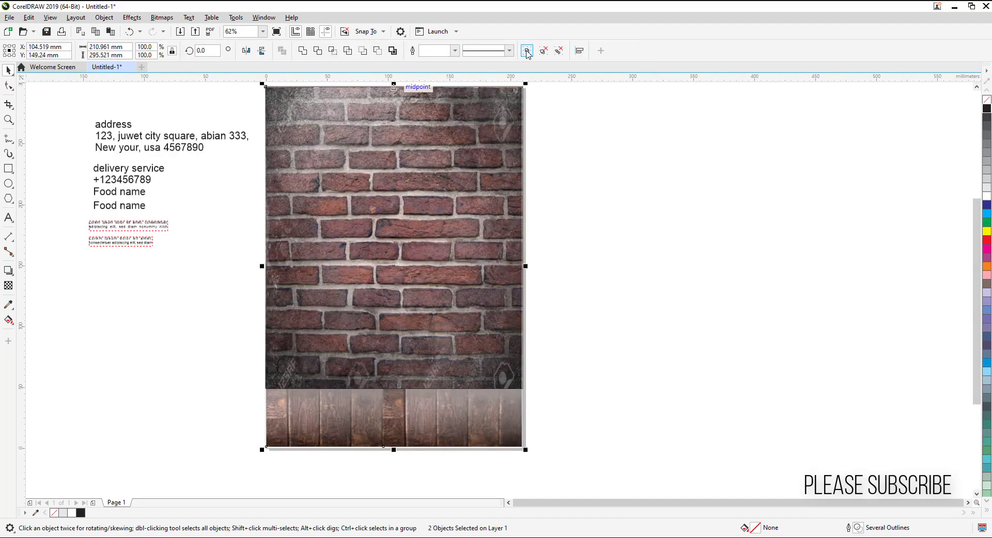
key("Escape")
scroll(243, 226, "up", 2)
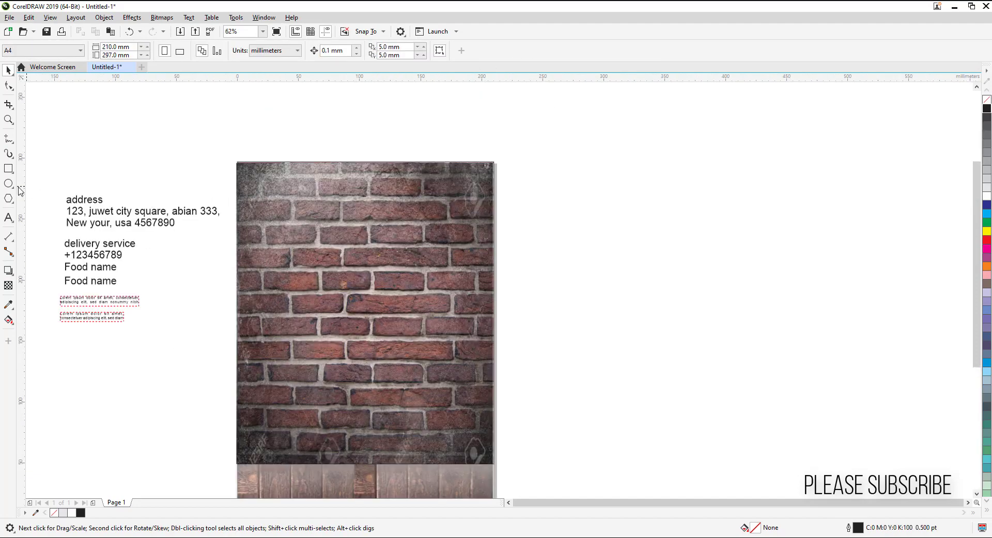
double_click(8, 169)
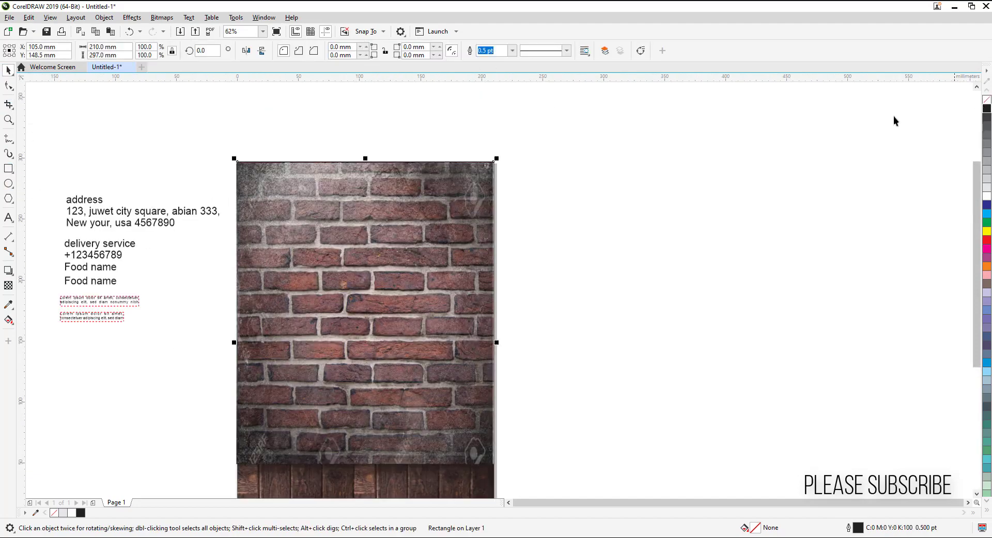
key("shift+Page_Up")
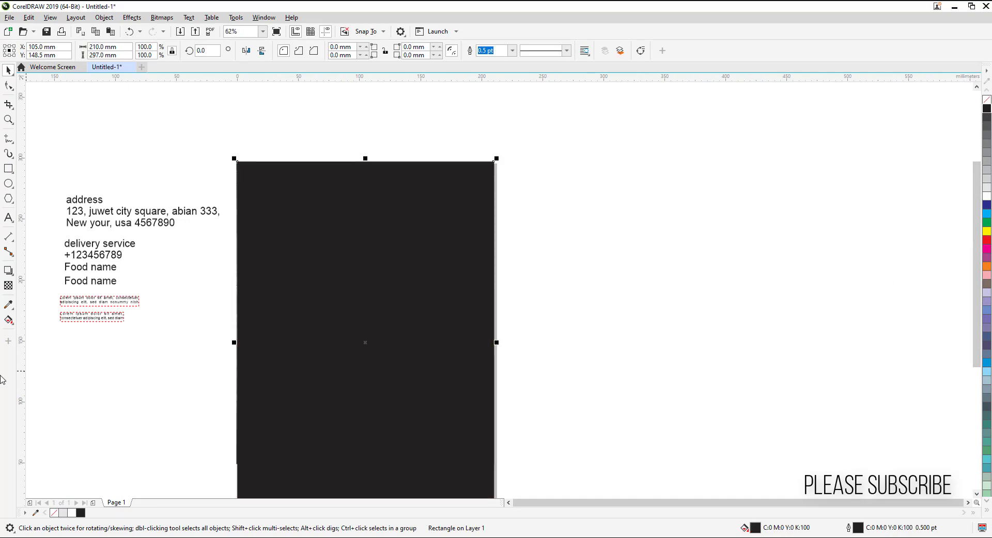
left_click(8, 286)
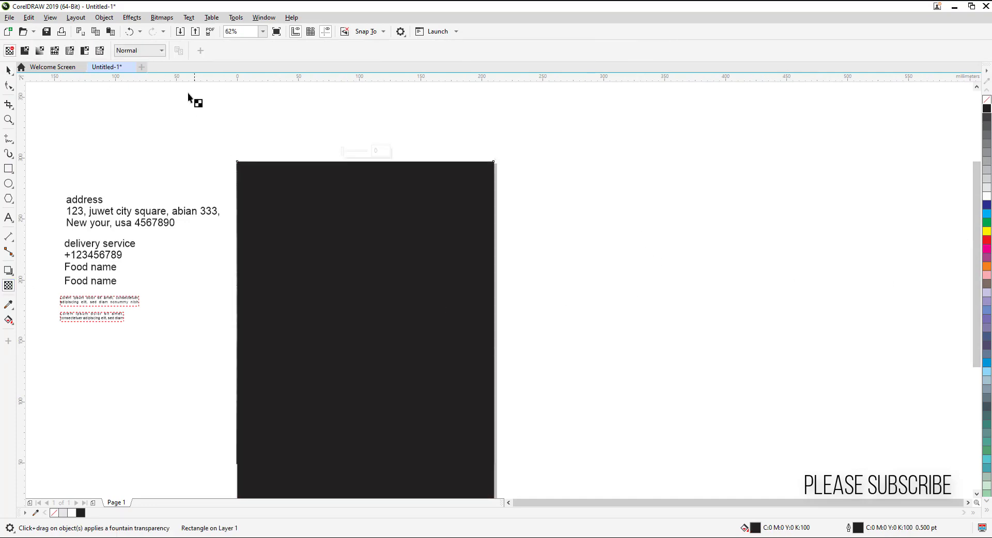
left_click(39, 52)
left_click(225, 52)
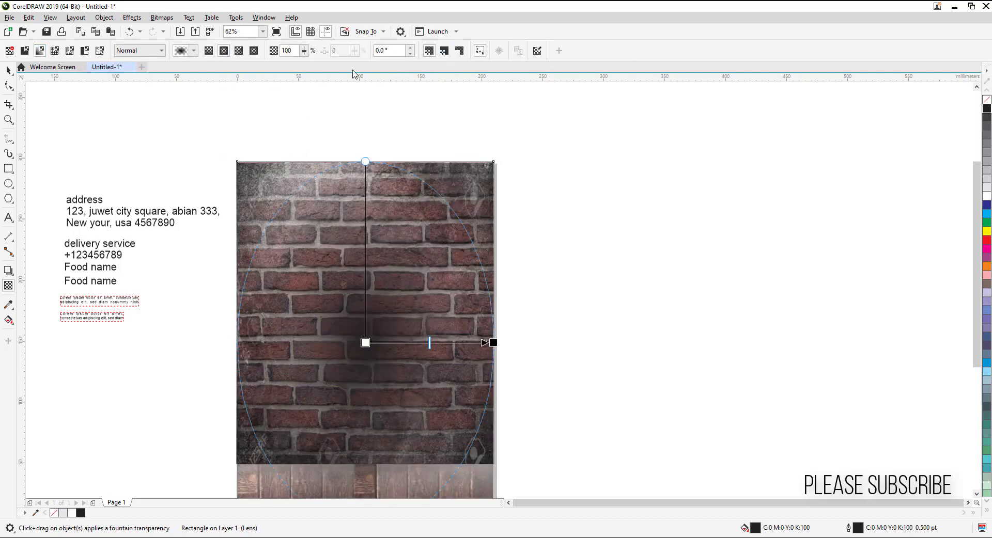
left_click(253, 52)
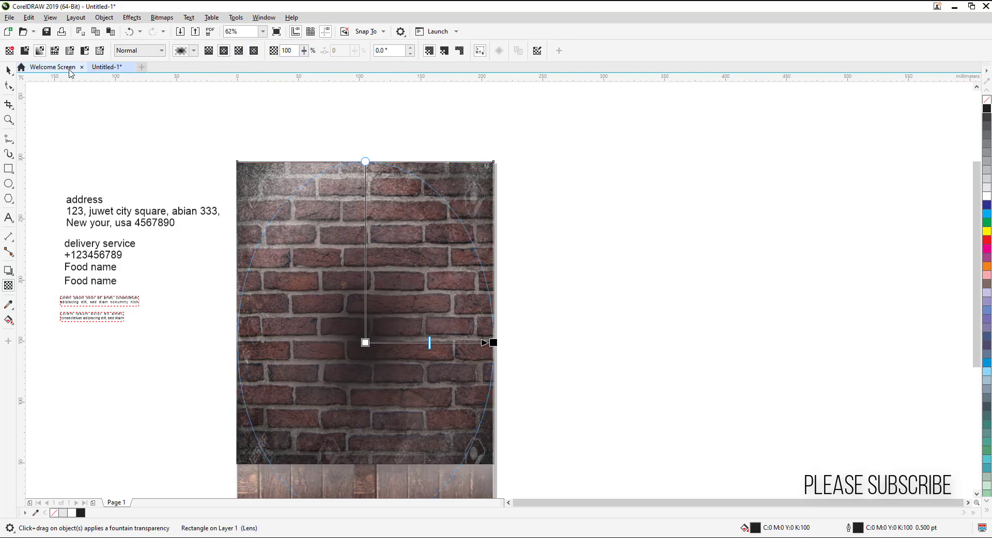
left_click(25, 51)
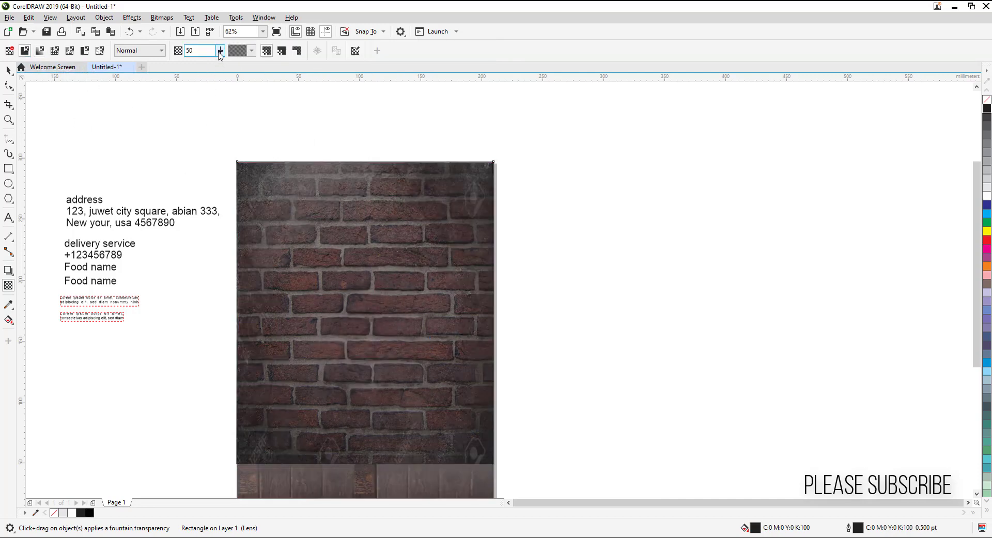
left_click_drag(220, 54, 218, 67)
Step: Place a white copy of the address text on the brick wall
left_click(9, 69)
left_click(169, 106)
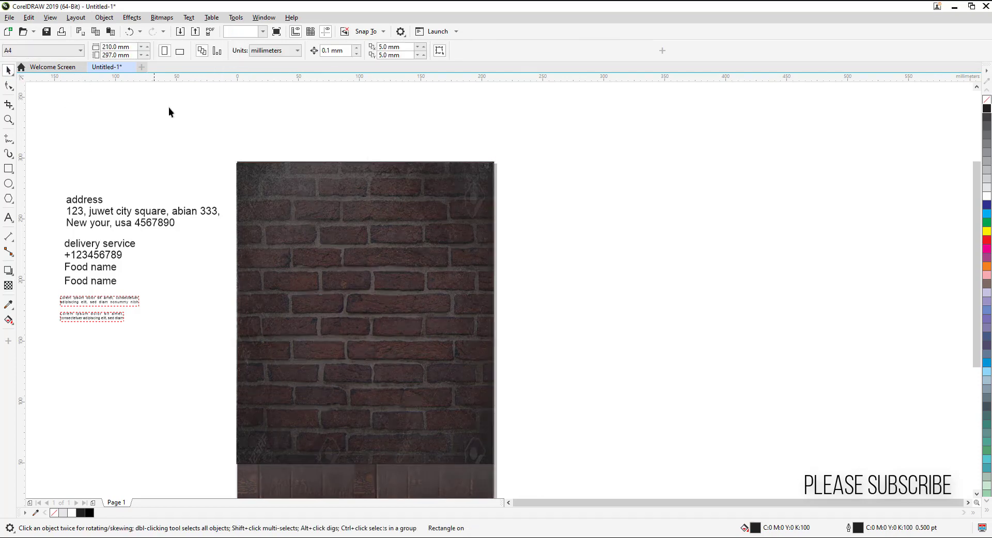
scroll(227, 134, "down", 2)
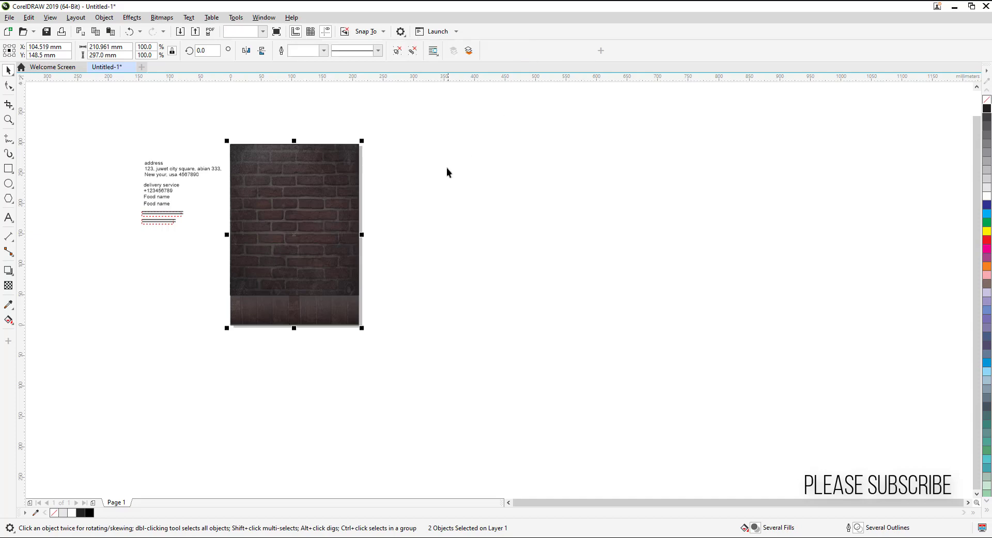
scroll(447, 170, "up", 3)
scroll(564, 131, "up", 3)
left_click(58, 157)
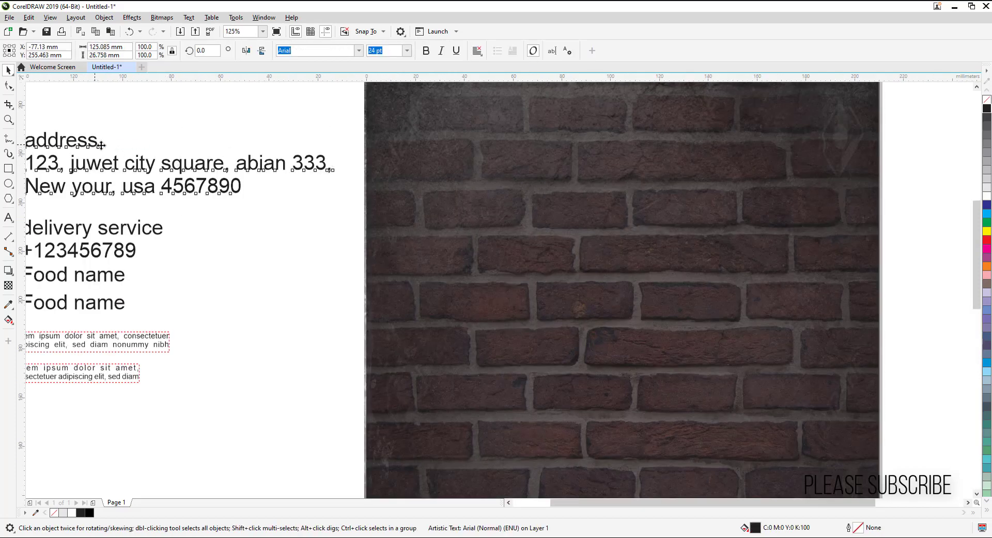
left_click_drag(59, 157, 427, 122)
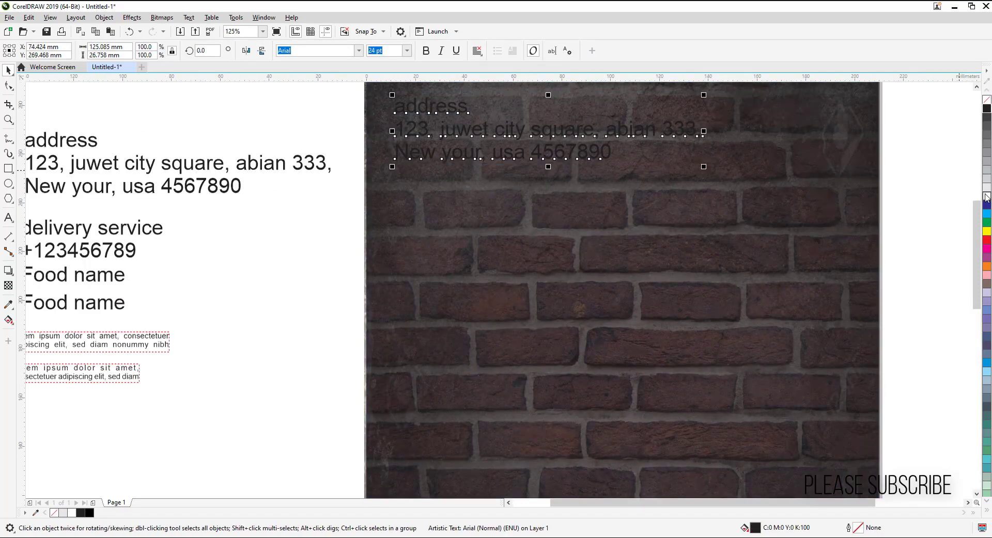
left_click(987, 197)
Step: Set the address copy's font to Blogger Sans and shrink it
left_click(359, 51)
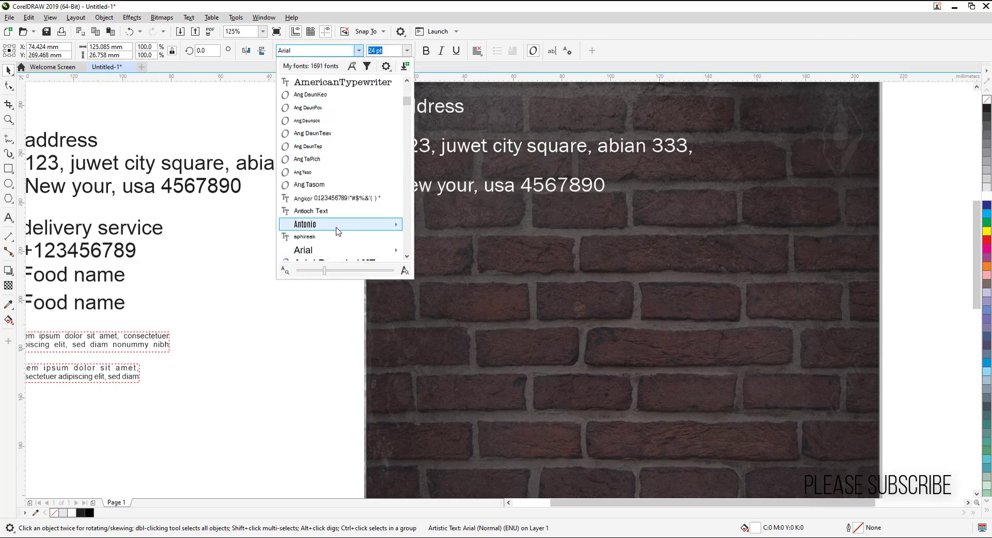
scroll(341, 231, "down", 3)
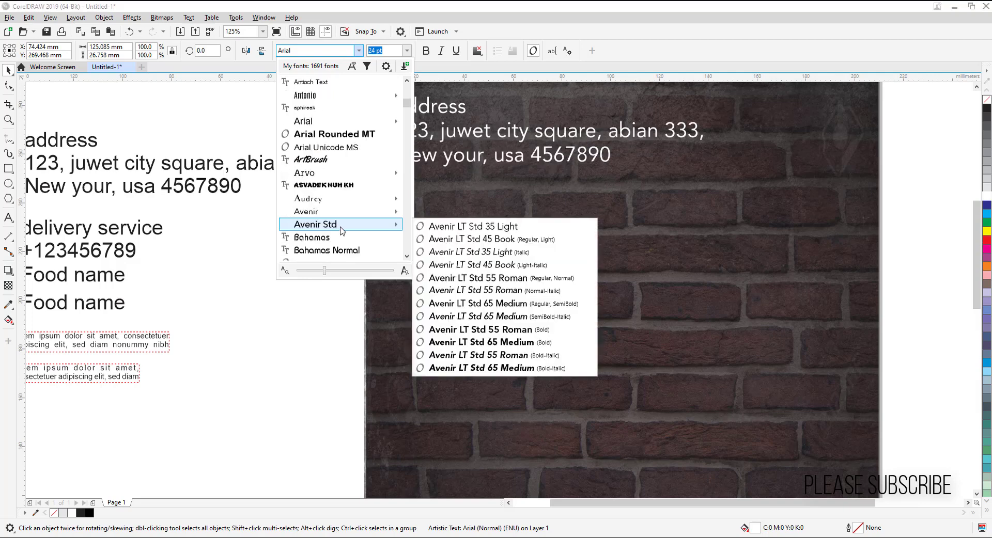
scroll(341, 231, "down", 3)
scroll(341, 231, "down", 2)
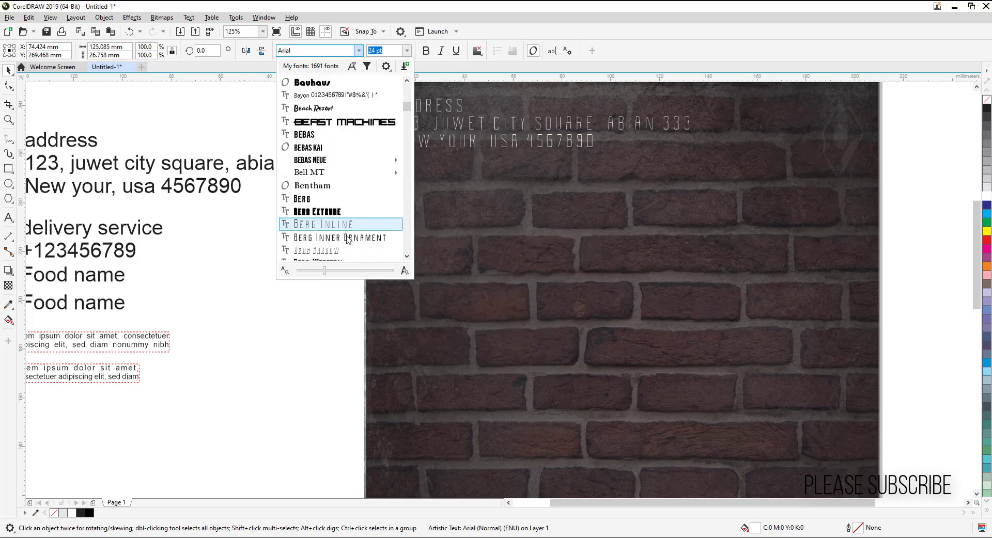
scroll(347, 239, "down", 3)
left_click(346, 222)
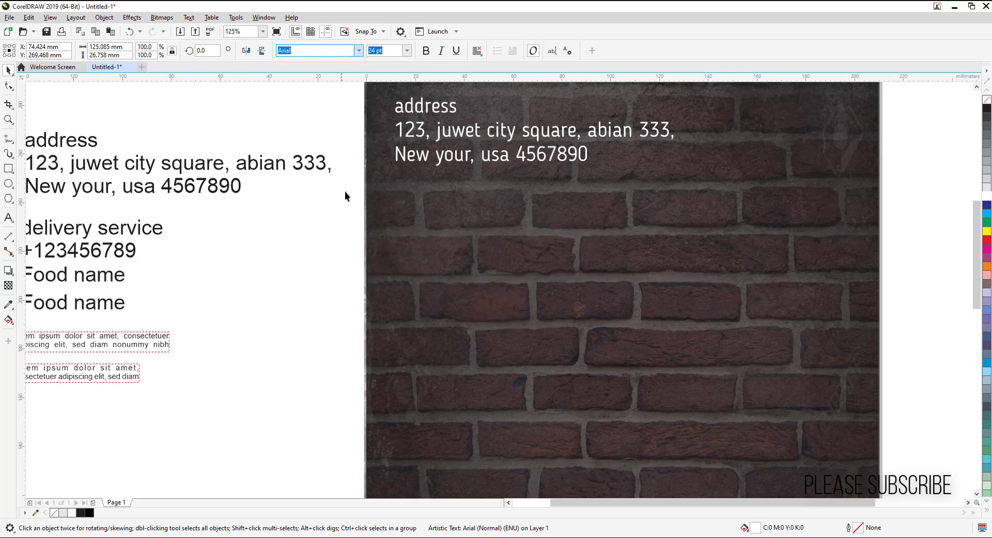
scroll(345, 195, "down", 2)
scroll(550, 204, "up", 2)
left_click_drag(550, 195, 439, 174)
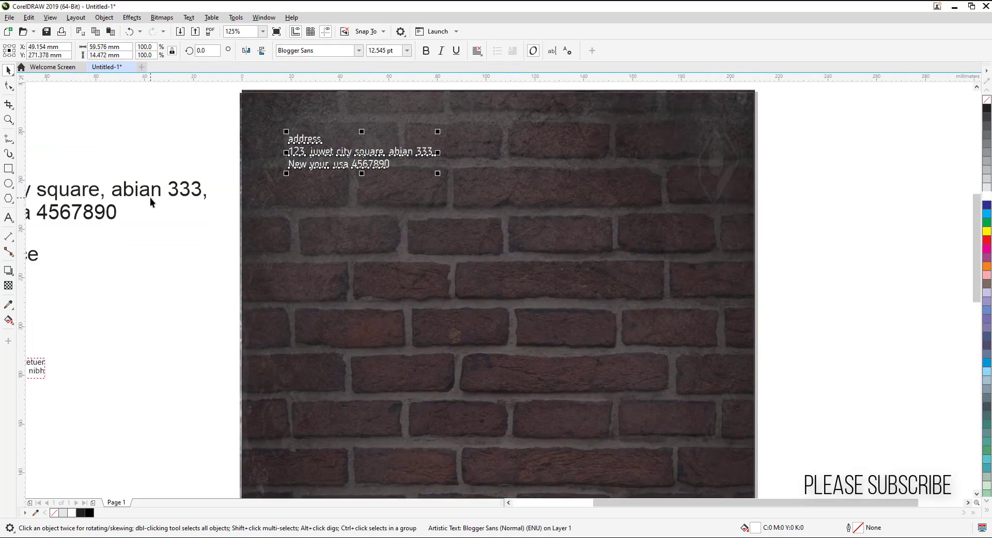
Step: Move the address text onto the top left of the brick wall
left_click_drag(150, 197, 713, 150)
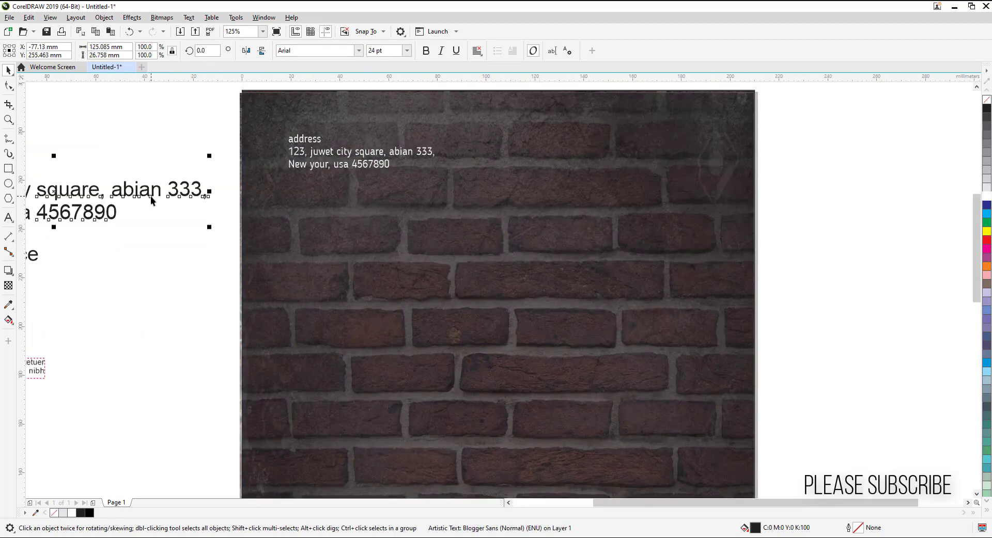
scroll(427, 239, "down", 2)
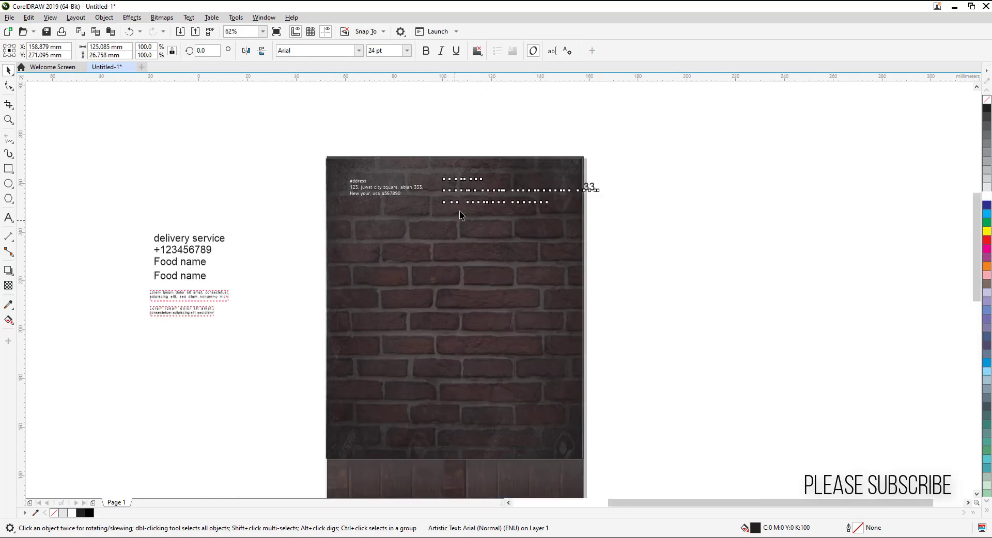
scroll(460, 210, "up", 2)
left_click(316, 50)
Step: Delete the leftover address copy and move the delivery service text to the top right
left_click(458, 166)
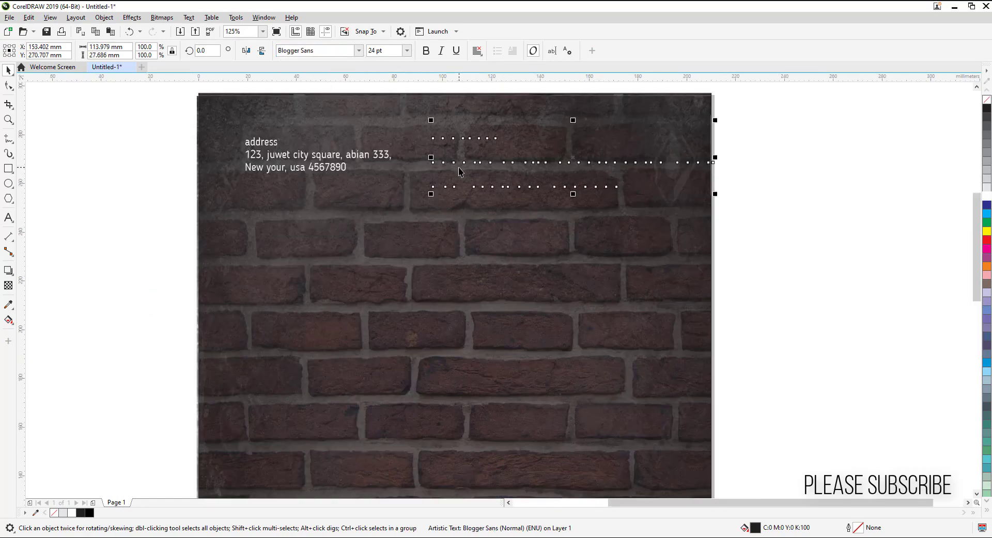
key("Delete")
scroll(394, 215, "down", 2)
mouse_move(127, 230)
left_mouse_down()
mouse_move(420, 198)
mouse_move(433, 181)
left_mouse_up()
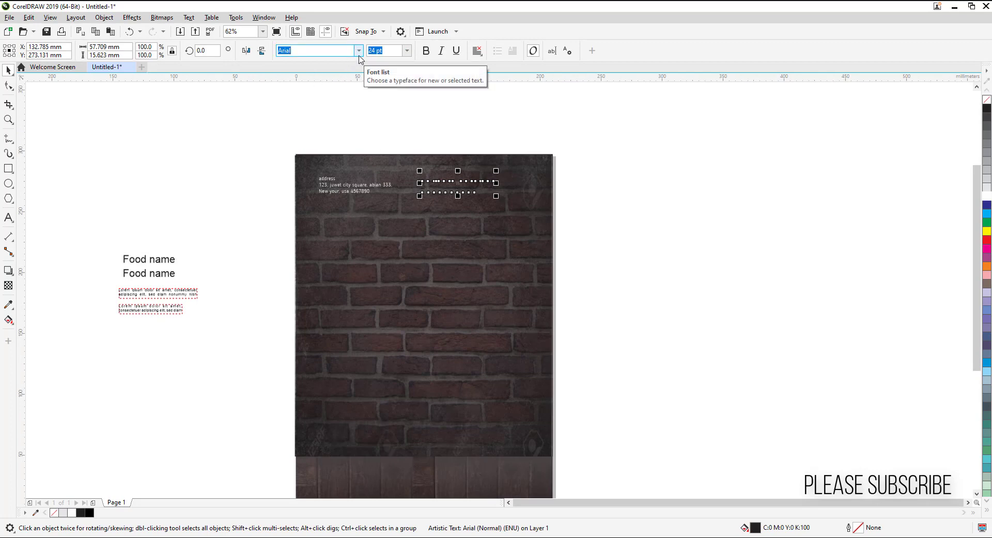
Step: Set the delivery-service text in Blogger Sans and nudge it into place
left_click(358, 50)
left_click(310, 84)
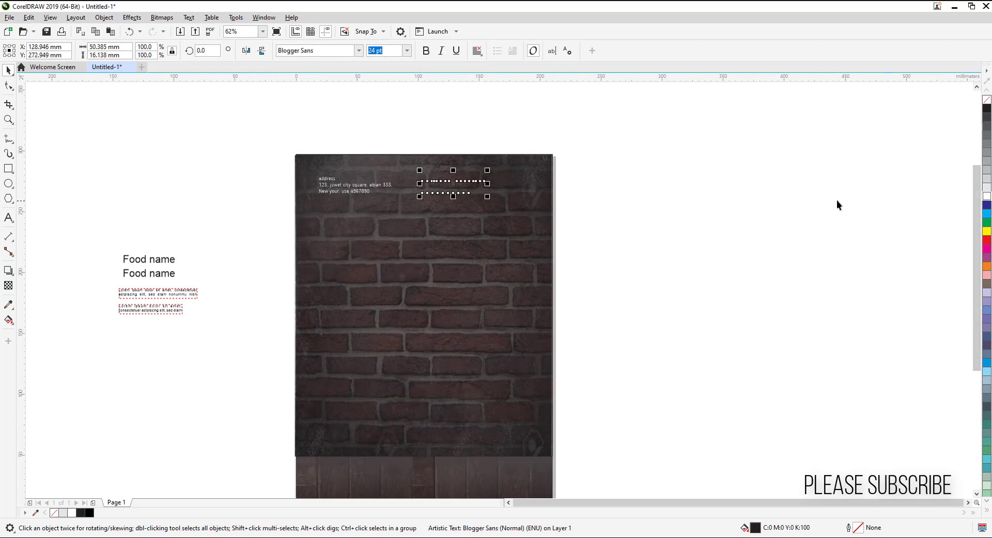
scroll(650, 151, "up", 2)
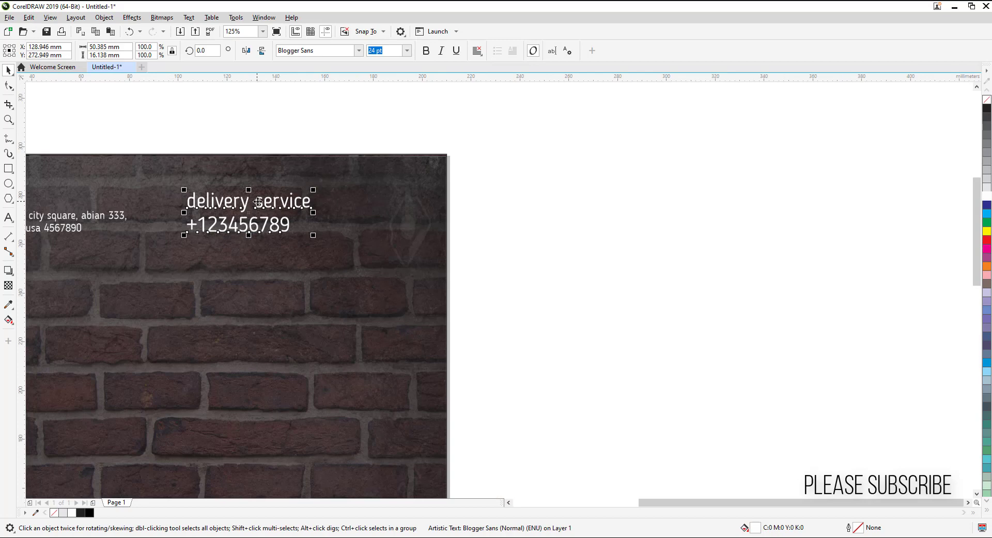
left_click_drag(258, 202, 340, 209)
Step: Break the text into separate lines and make the delivery-service line UPPERCASE
left_click(104, 17)
mouse_move(118, 233)
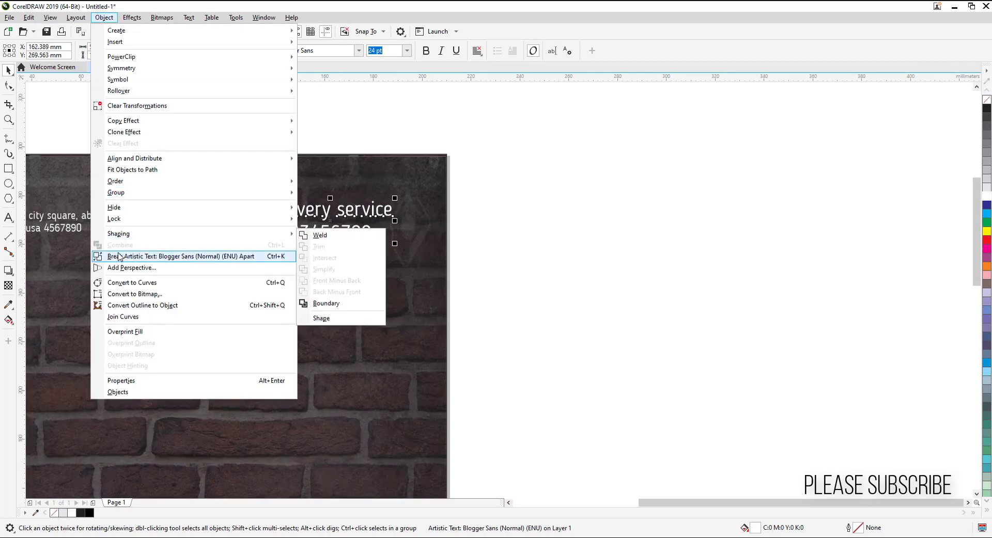
left_click(119, 257)
left_click(368, 215)
double_click(392, 209)
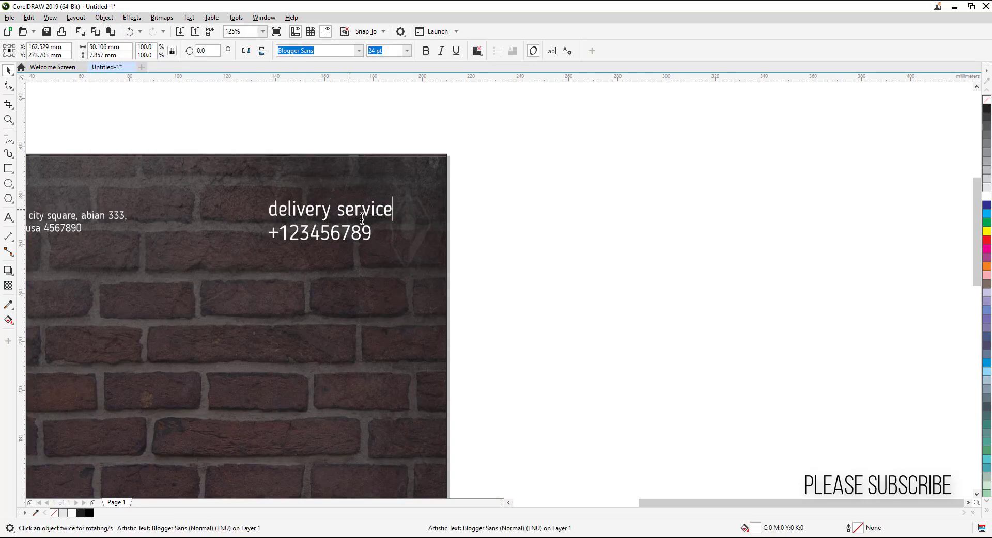
key("ctrl+a")
right_click(328, 213)
left_click(467, 278)
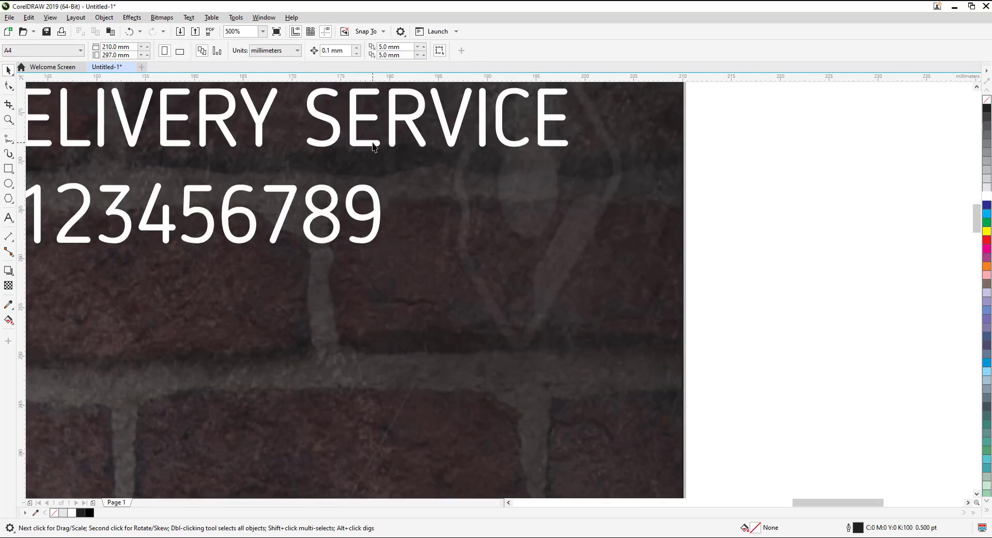
Step: Enlarge the phone number to the heading's width and group the two
left_click(371, 229)
mouse_move(385, 249)
left_mouse_down()
mouse_move(575, 269)
mouse_move(539, 277)
left_mouse_up()
scroll(575, 269, "down", 4)
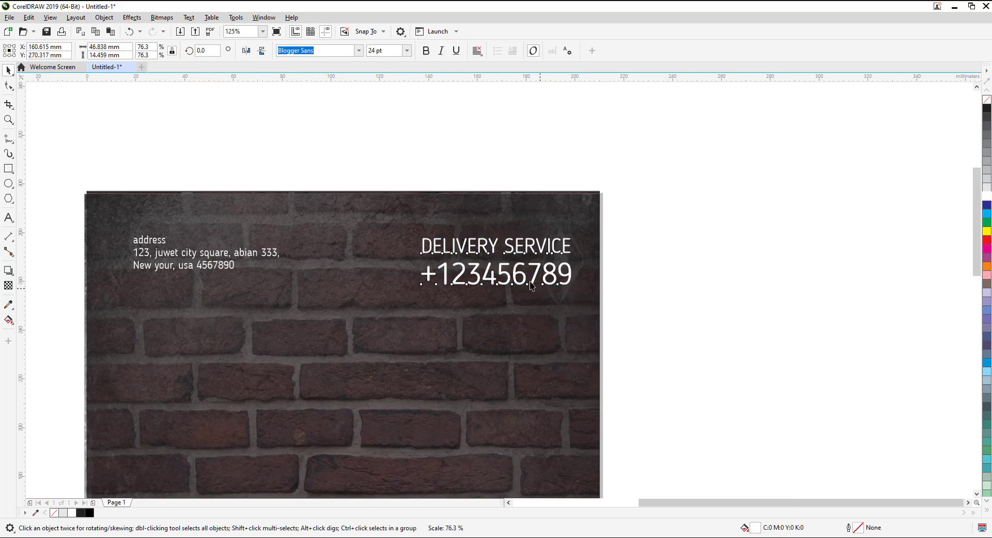
left_click_drag(381, 159, 649, 332)
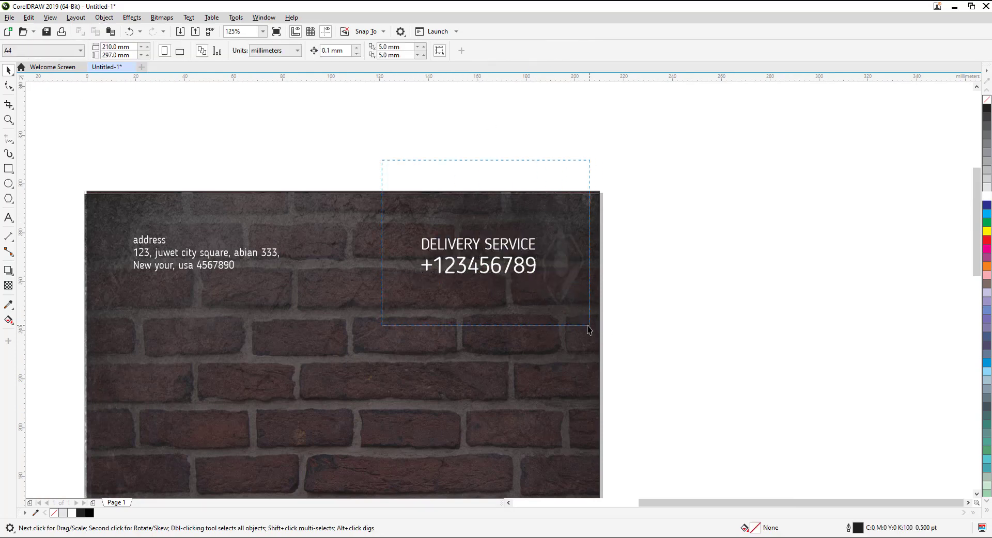
left_click(104, 17)
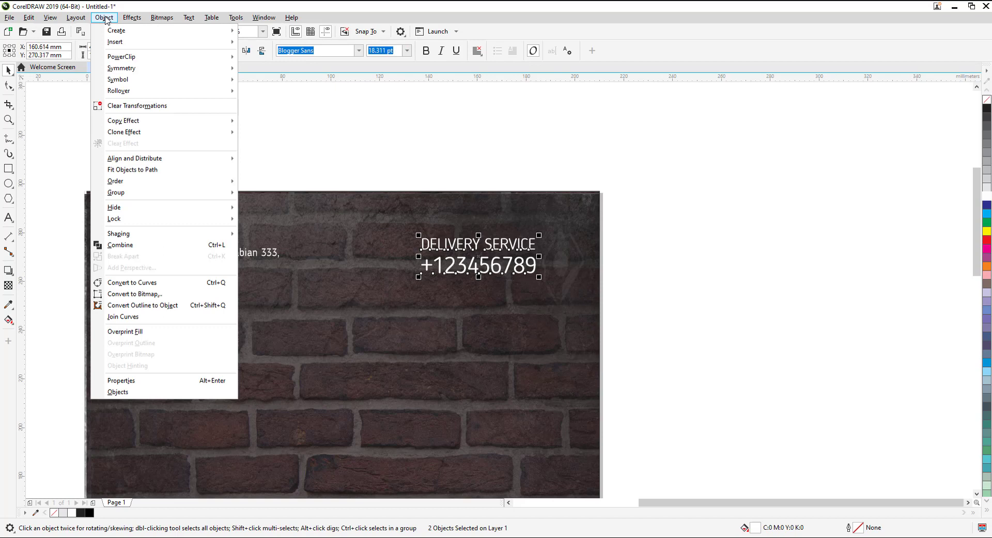
mouse_move(117, 192)
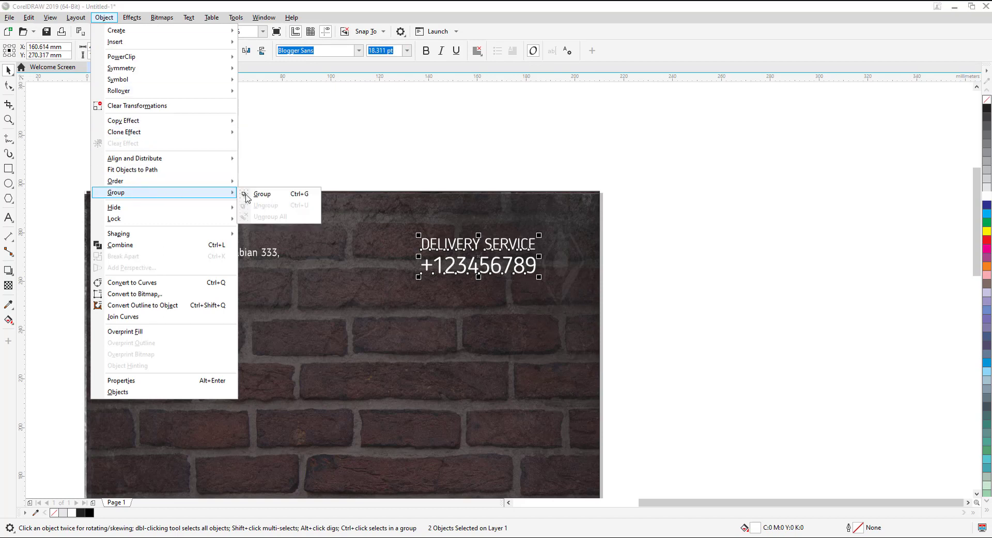
left_click(247, 198)
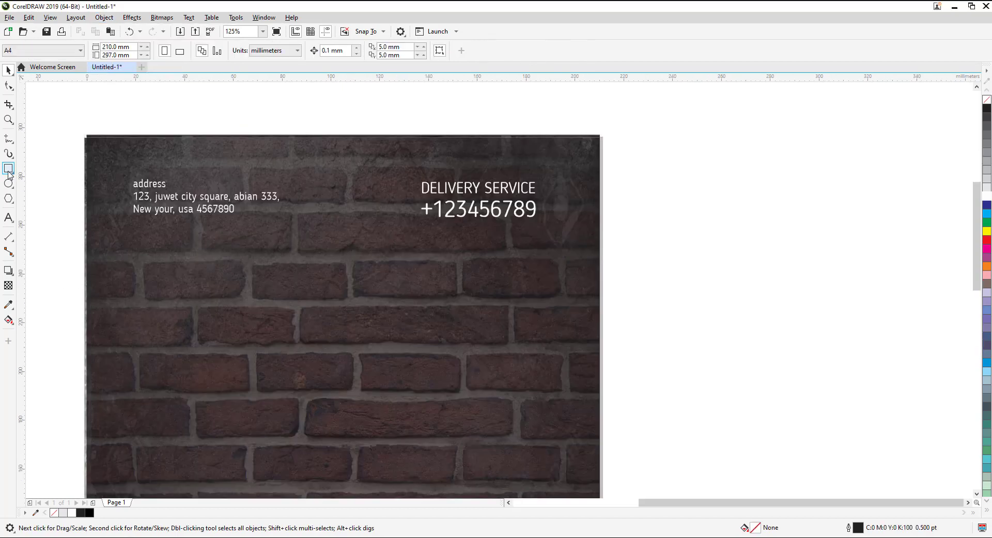
Step: Draw a horizontal 2-point line across the page under the header text
left_click(11, 241)
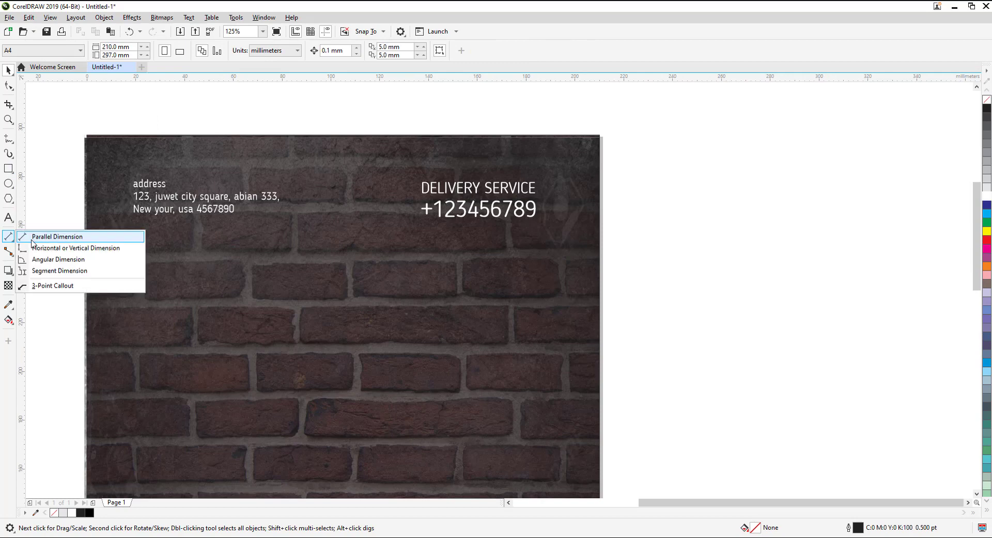
left_click(33, 237)
left_click(10, 154)
left_click(42, 150)
left_click(12, 143)
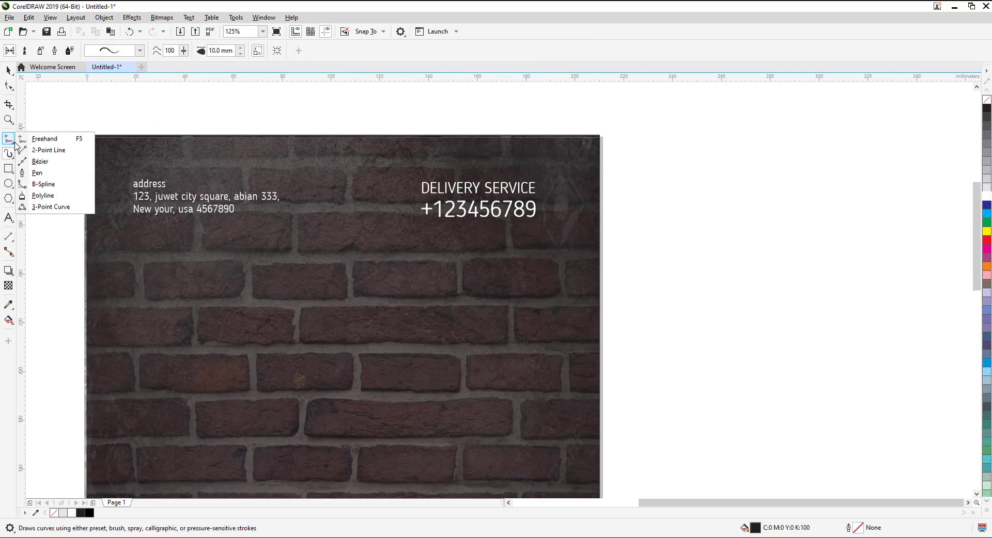
left_click(49, 150)
left_click_drag(133, 226, 545, 247)
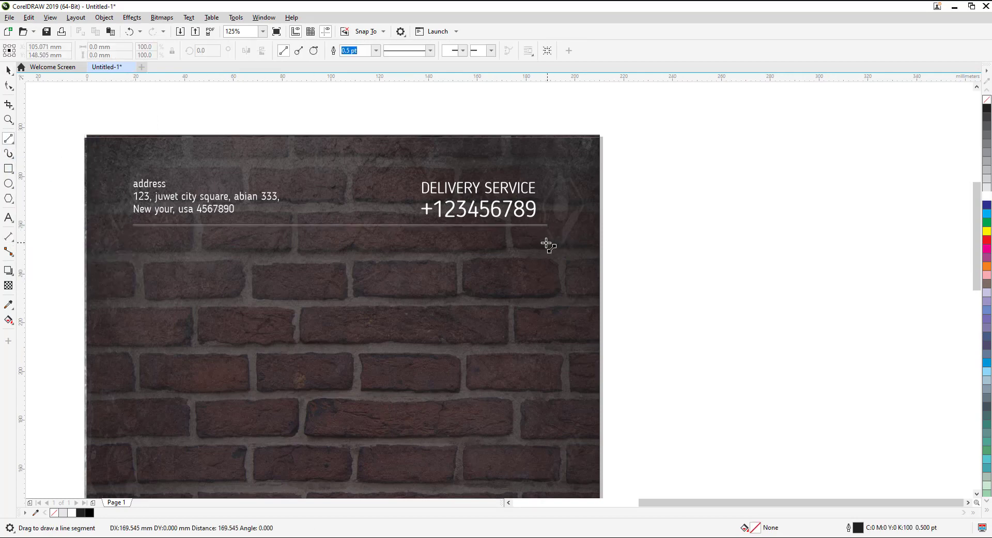
key("space")
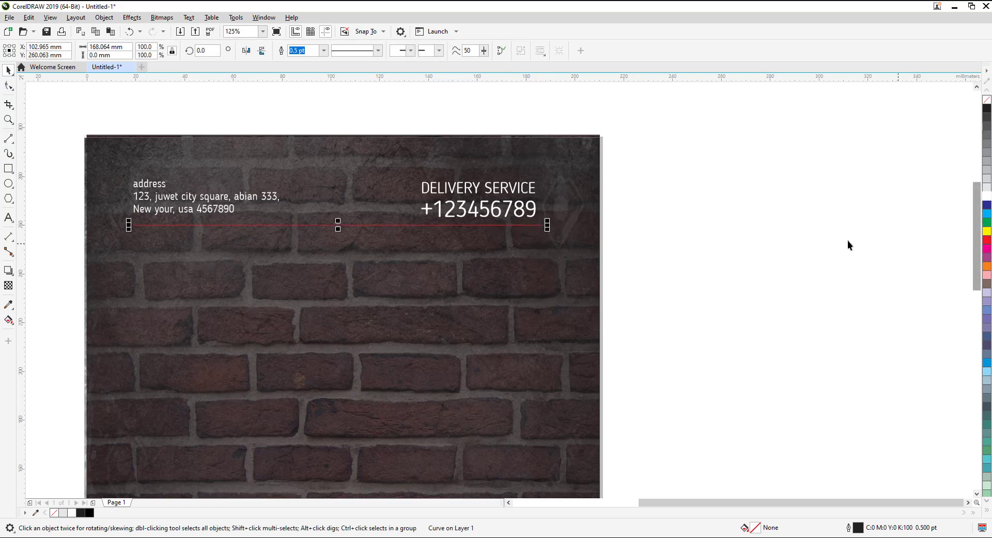
Step: Give the red line a 1.5 pt outline and place a copy lower down
left_click(324, 50)
left_click(302, 98)
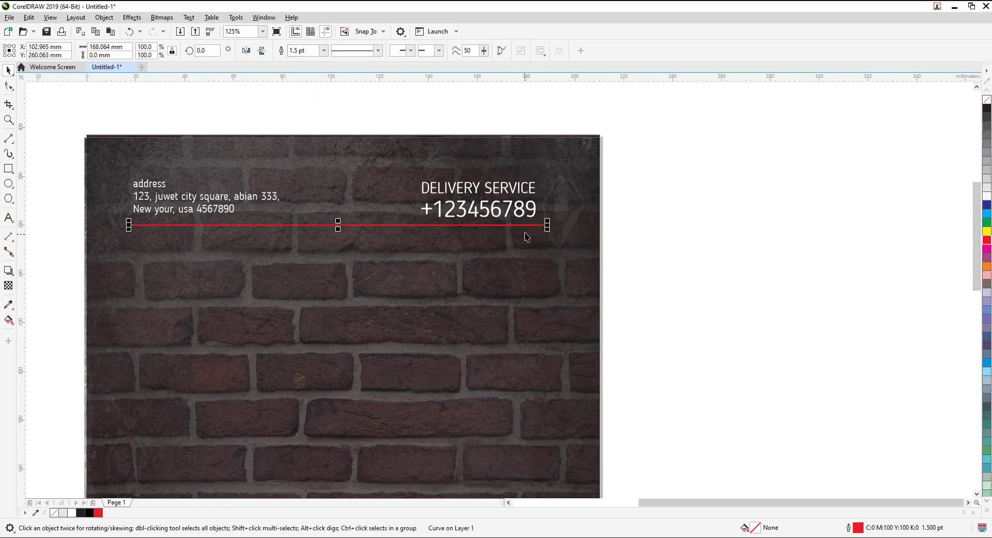
left_click(640, 255)
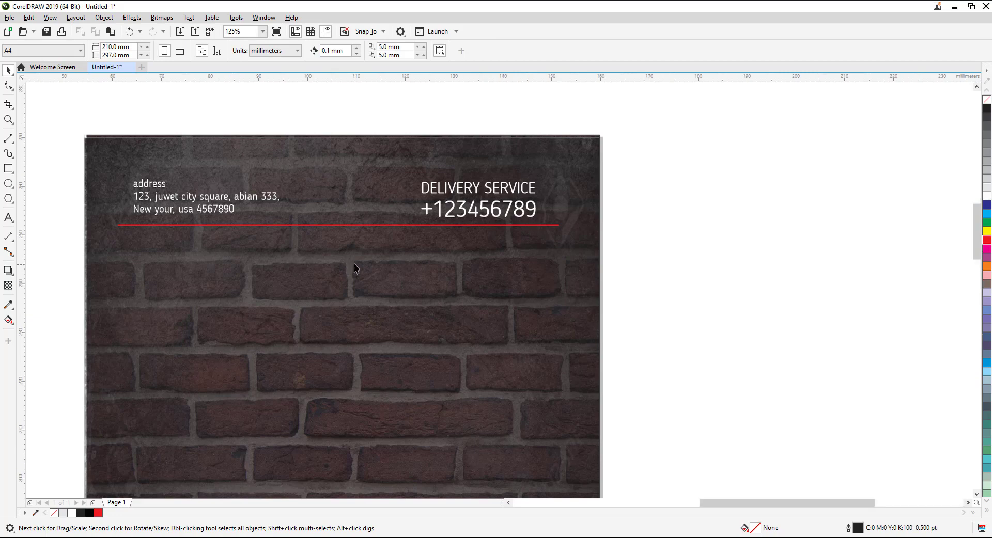
scroll(355, 266, "up", 2)
left_click(354, 187)
left_click_drag(355, 187, 367, 270)
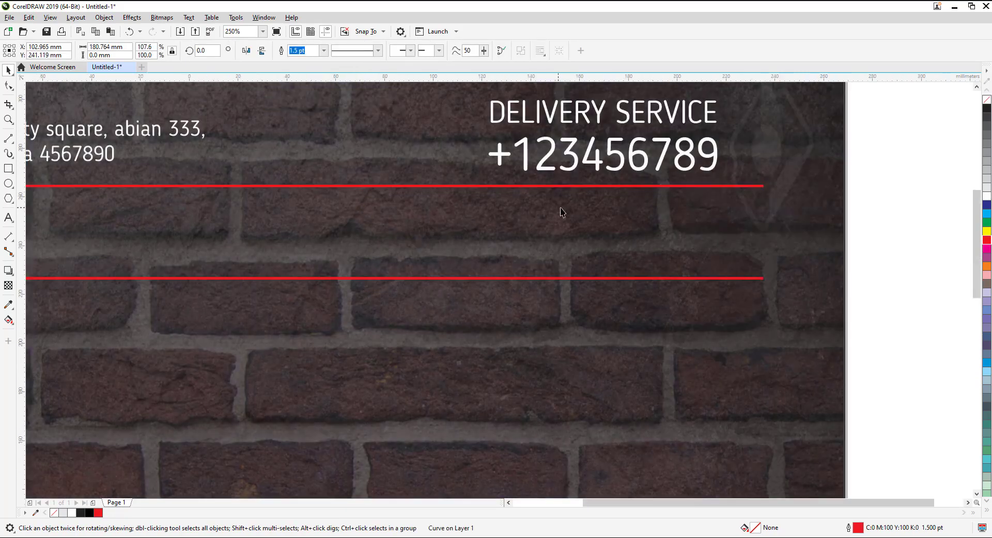
Step: Place a copy of the address text between the two red lines
scroll(557, 196, "down", 2)
left_click(331, 179)
left_click_drag(328, 175, 467, 229)
key("F8")
Step: Replace the copied address text with the word BISTRO in uppercase
key("ctrl+a")
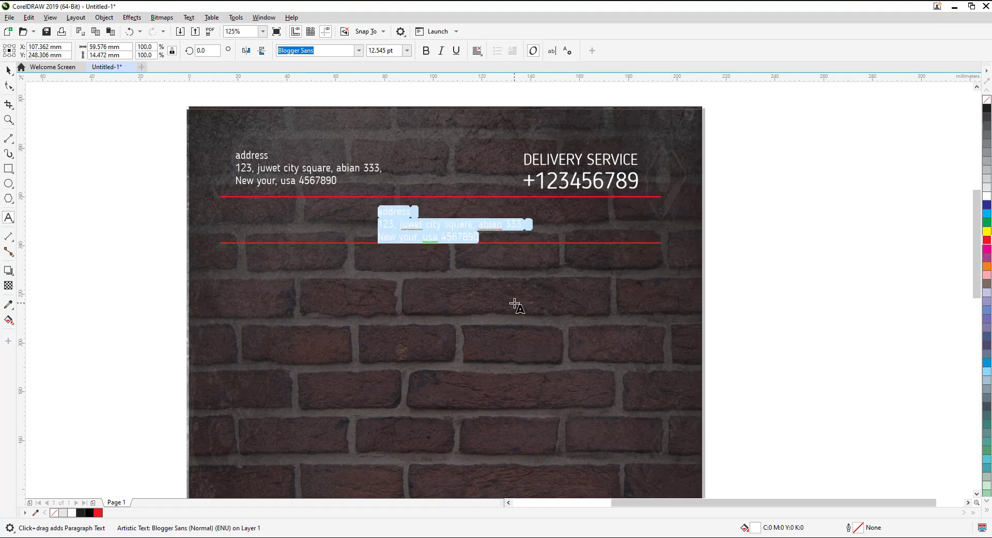
key("Delete")
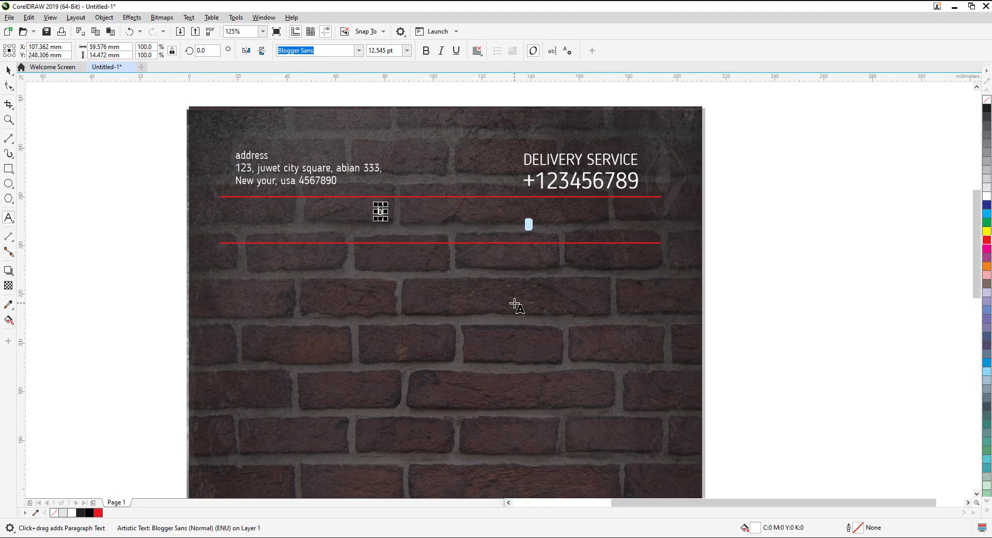
type("bistro")
double_click(390, 212)
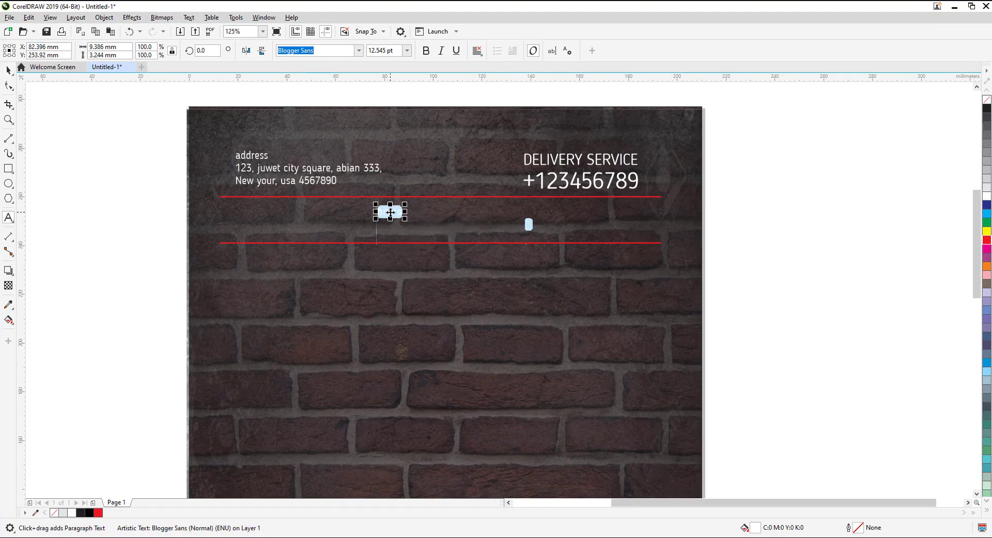
right_click(384, 211)
left_click(532, 272)
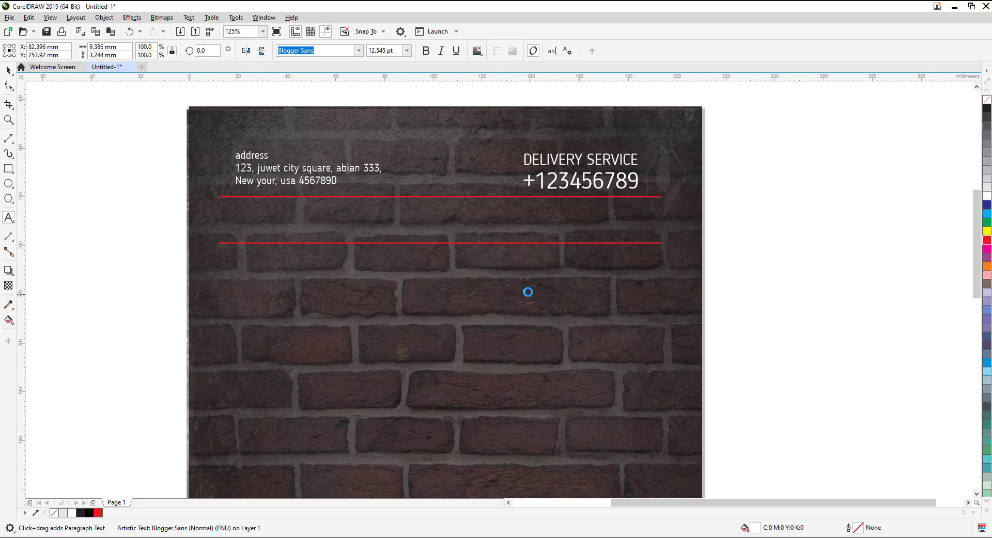
Step: Set BISTRO in Boots & Spurs and scale it to fit between the red lines
left_click(8, 71)
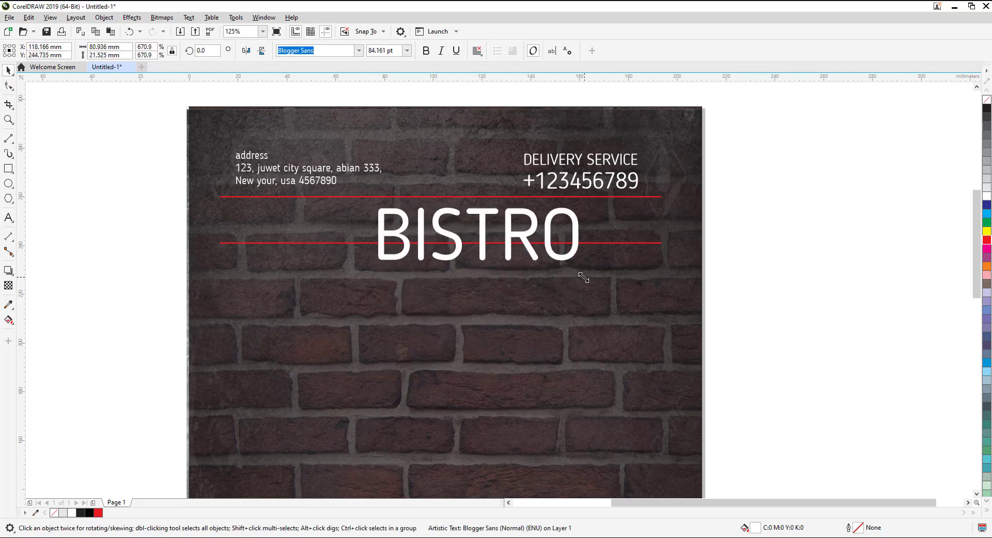
mouse_move(411, 219)
left_mouse_down()
mouse_move(523, 249)
mouse_move(466, 226)
left_mouse_up()
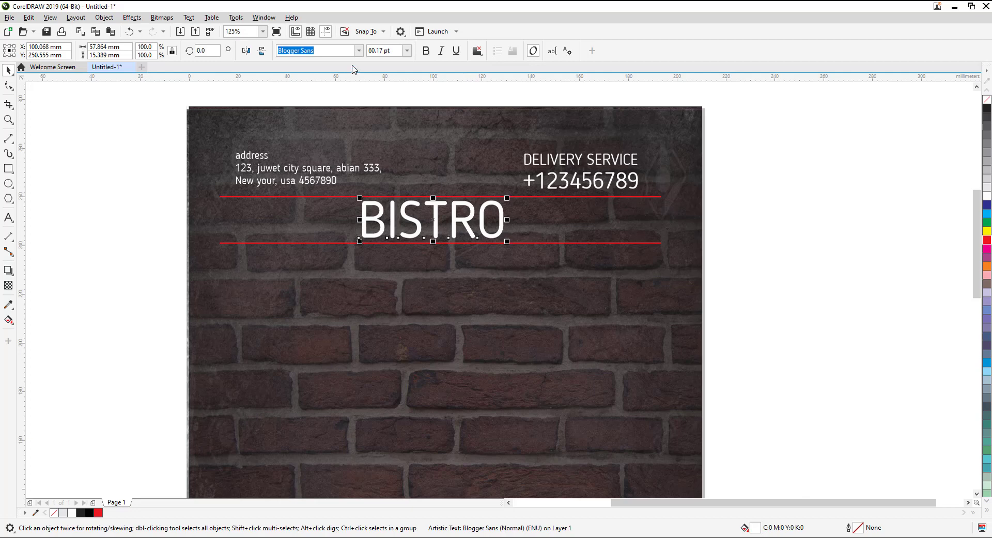
left_click(357, 51)
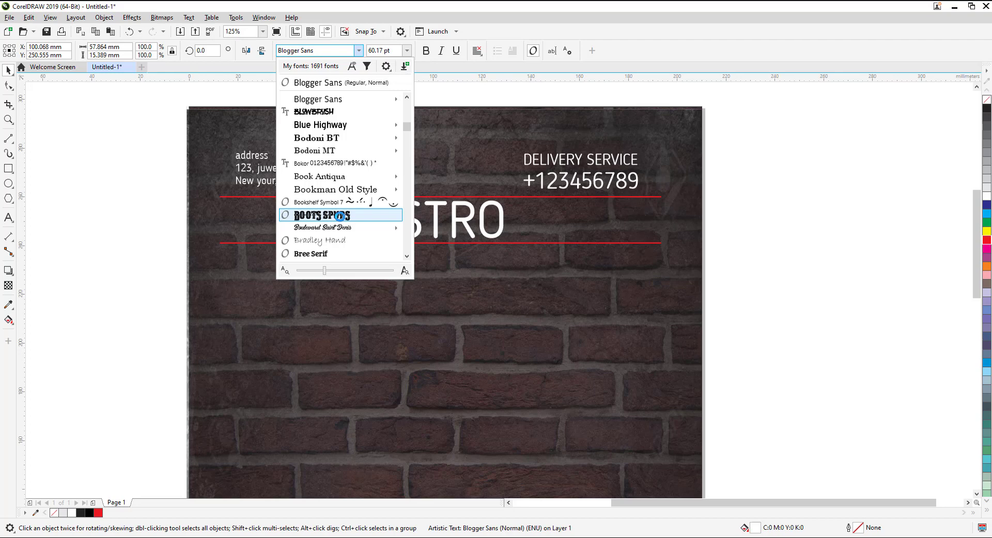
left_click(340, 216)
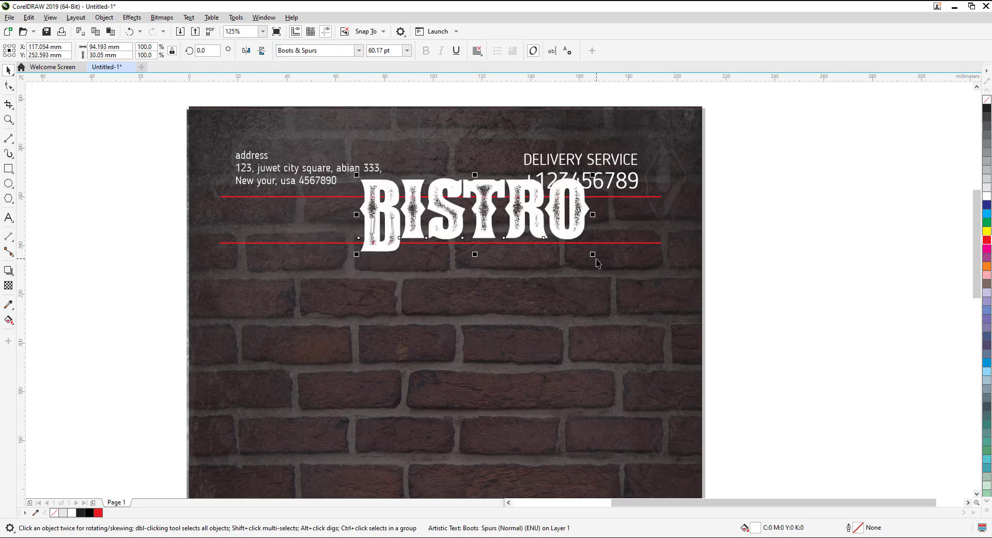
mouse_move(593, 254)
left_mouse_down()
mouse_move(500, 226)
mouse_move(491, 267)
left_mouse_up()
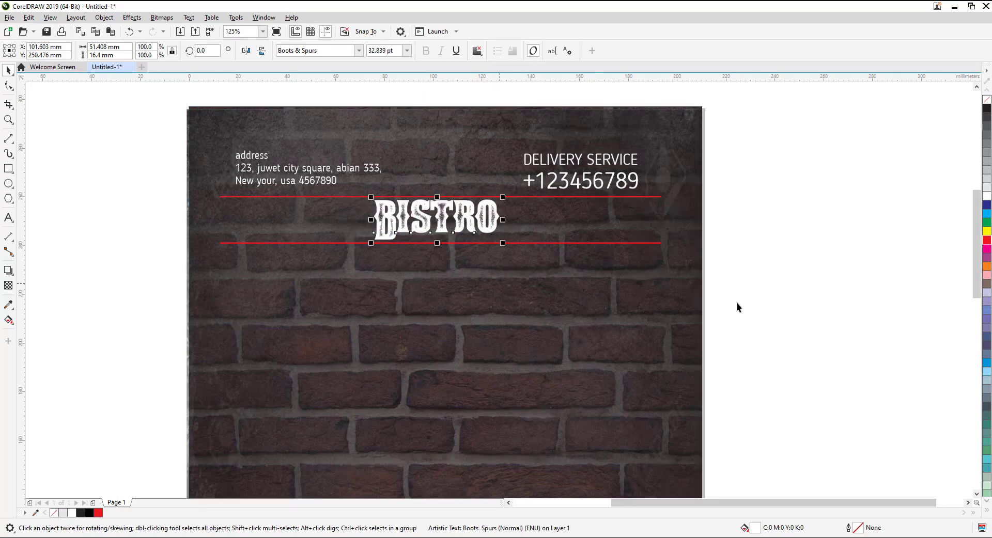
Step: Lock the brick background in place
left_click(576, 295)
key("F4")
scroll(600, 184, "up", 3)
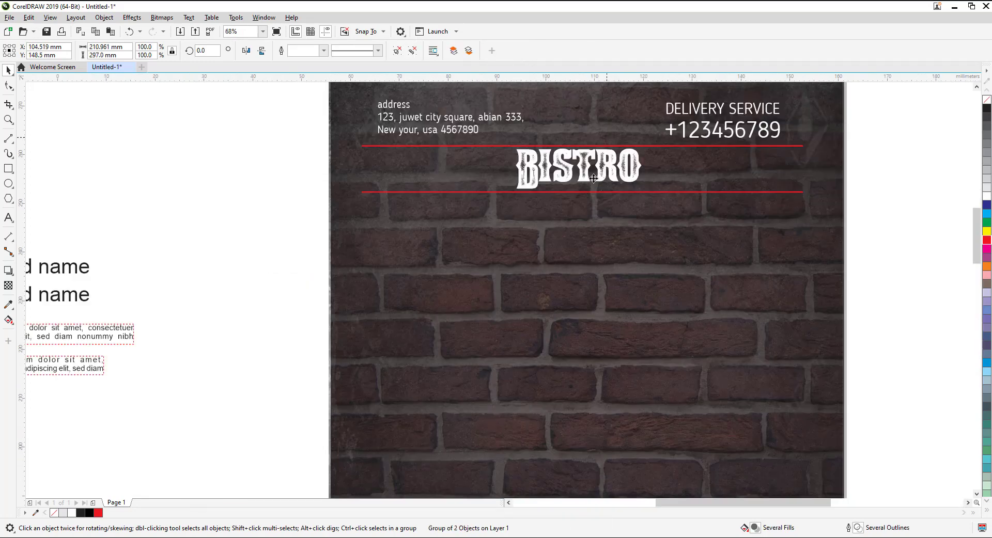
scroll(593, 178, "up", 1)
scroll(495, 195, "down", 1)
right_click(286, 198)
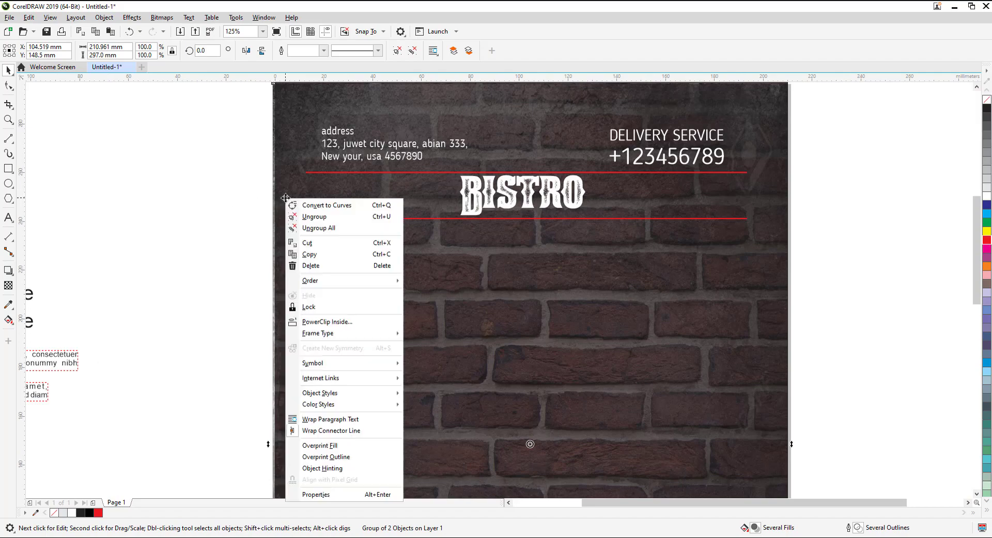
left_click(309, 307)
Step: Check BISTRO's size and position between the lines, then clear the selection
left_click(543, 192)
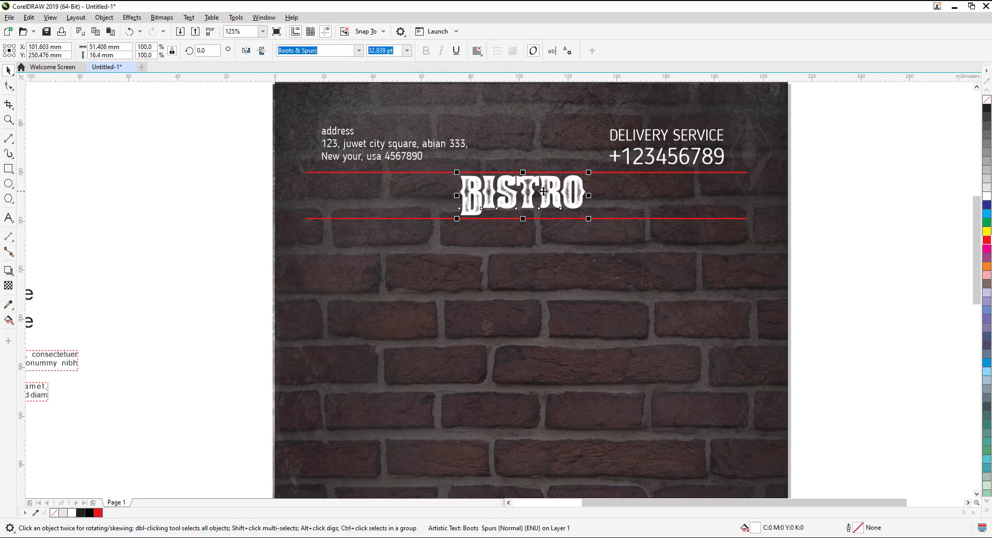
scroll(544, 192, "up", 3)
scroll(515, 213, "up", 1)
scroll(516, 213, "down", 1)
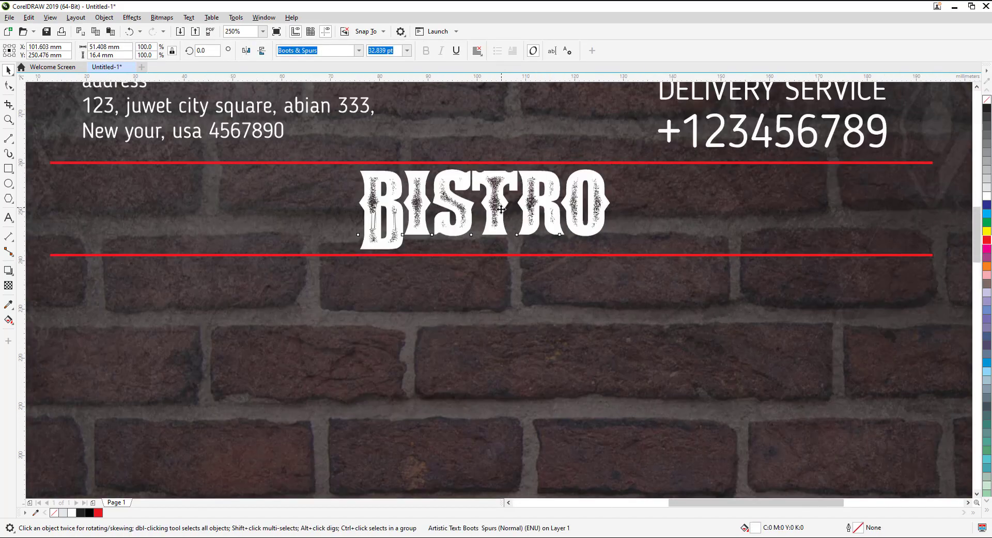
key("Escape")
scroll(448, 267, "down", 2)
Step: Draw a red-filled rectangle below BISTRO and centre it on the lower red line
key("F6")
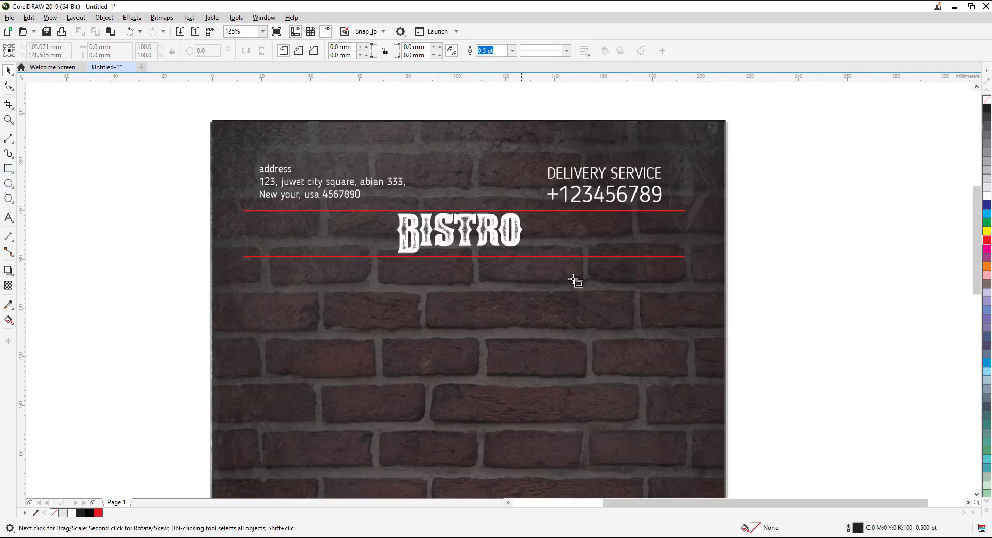
scroll(413, 256, "up", 2)
left_click_drag(367, 238, 658, 272)
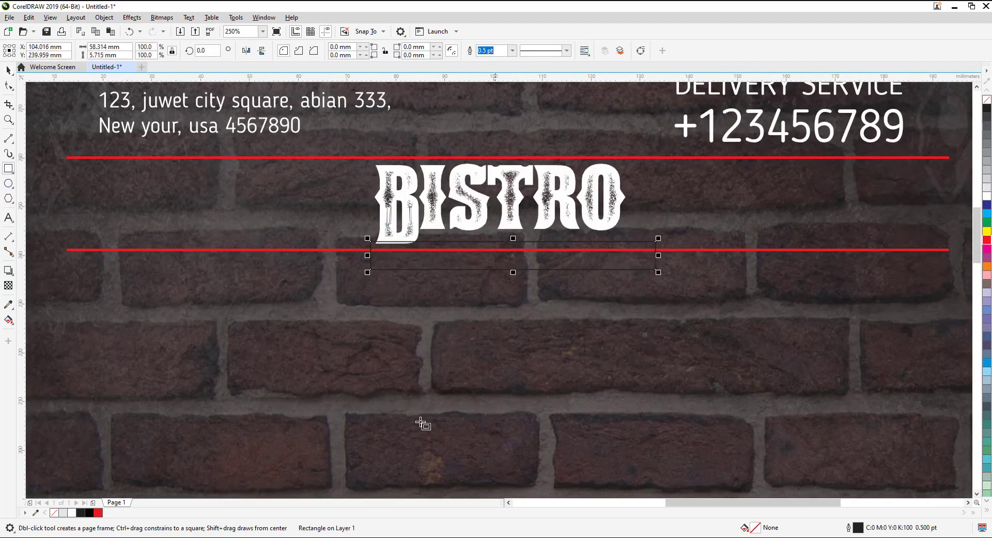
left_click(99, 512)
left_click(9, 71)
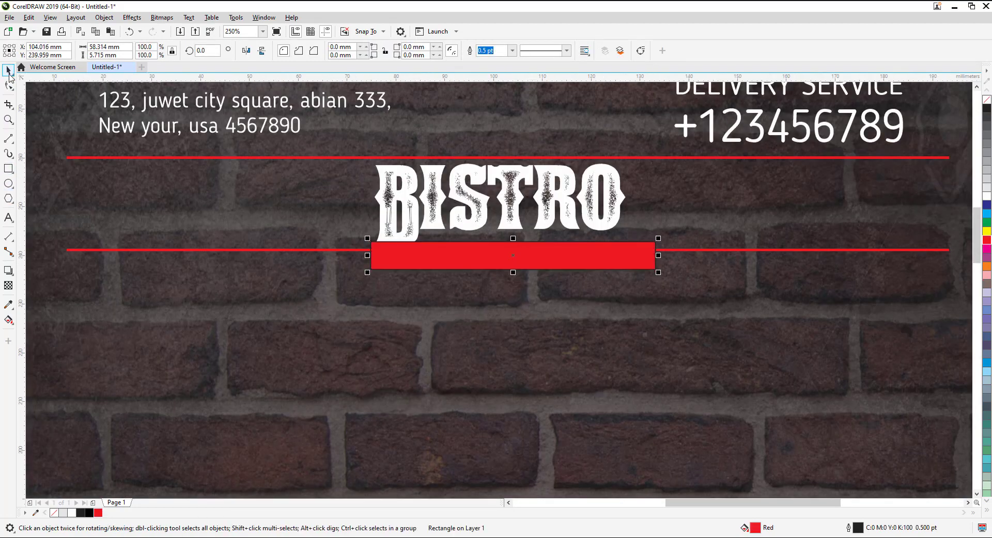
left_click(177, 250, "shift")
key("c")
Step: Check BISTRO's letter extent, then move the red bar up onto the thin line
left_click(433, 209)
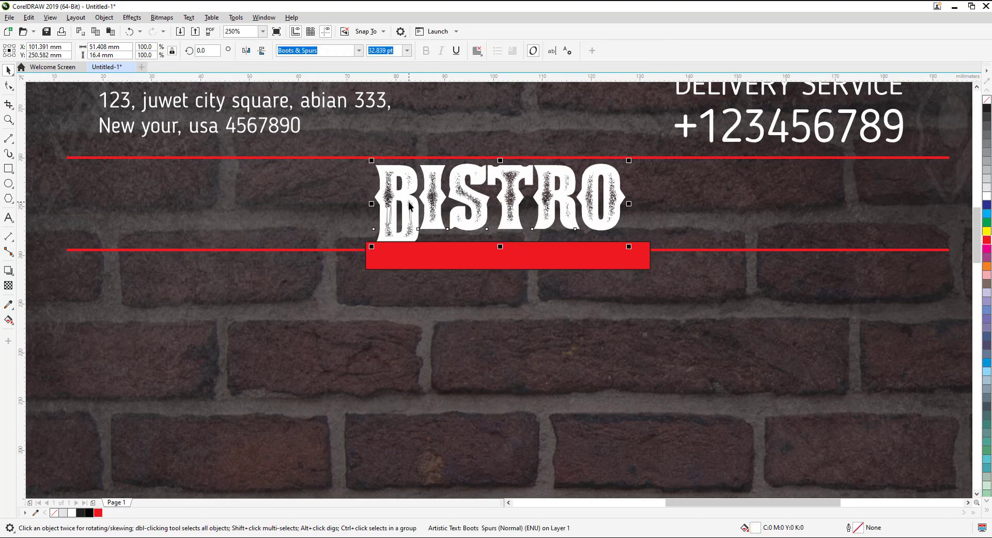
double_click(433, 209)
left_click_drag(418, 192, 376, 192)
key("Right")
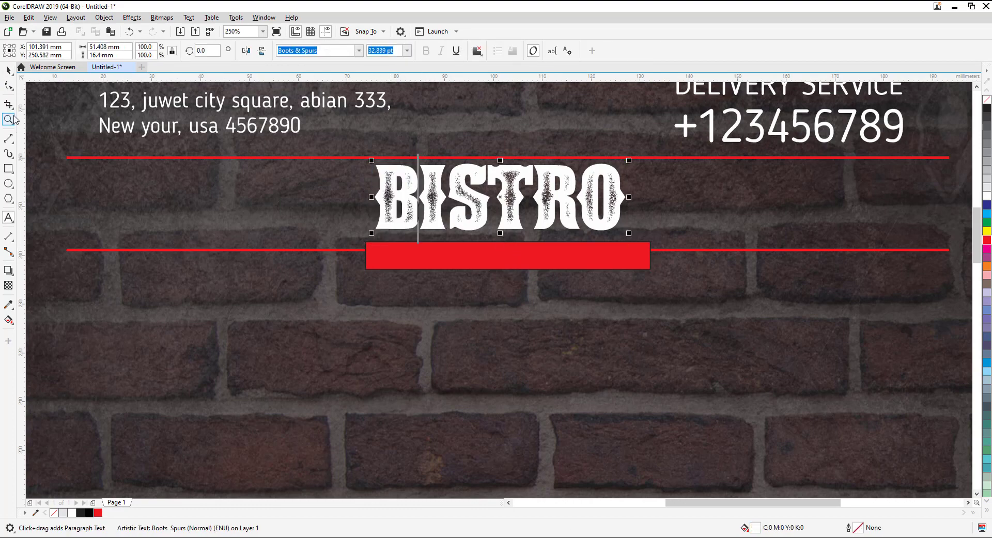
left_click(614, 253)
key("Escape")
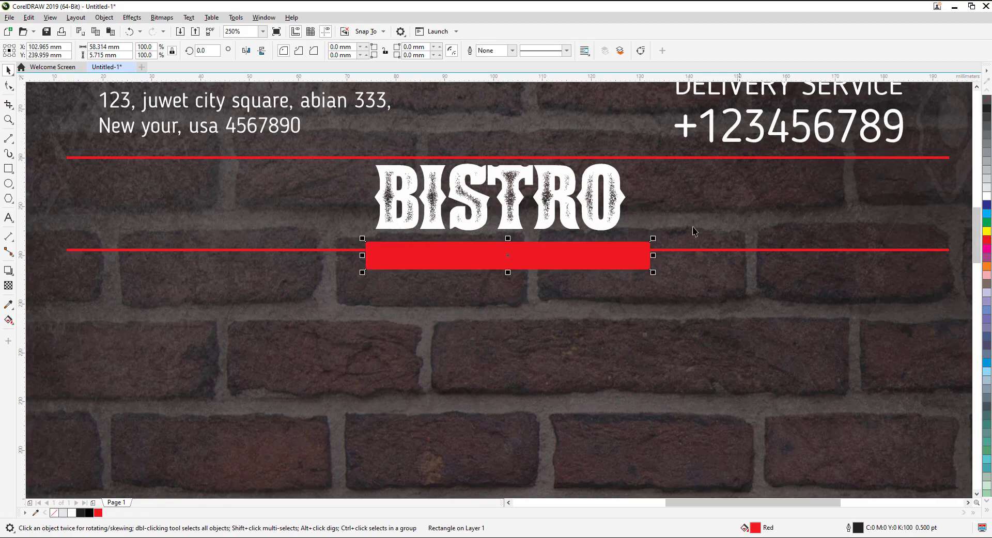
scroll(650, 265, "up", 2)
scroll(611, 270, "up", 2)
left_click(606, 286)
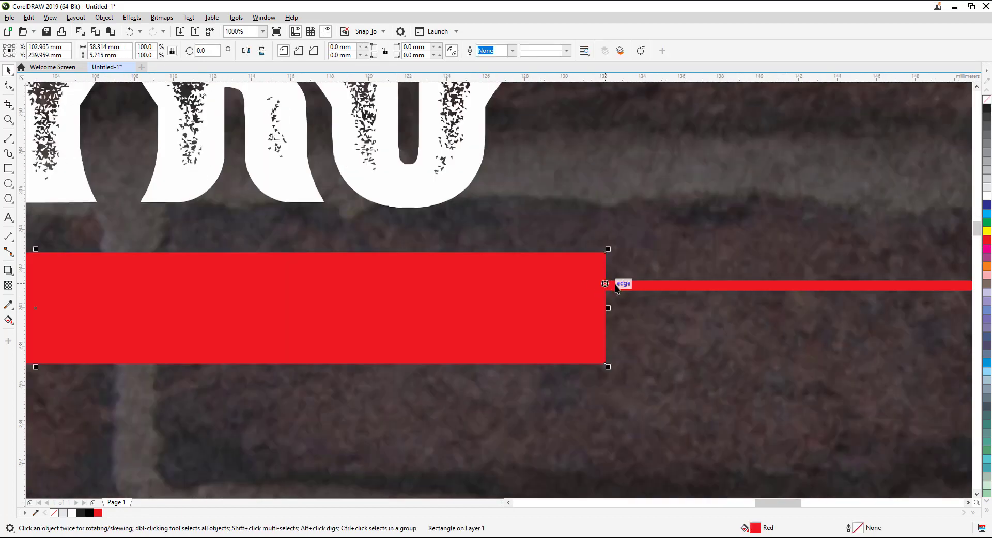
mouse_move(605, 309)
left_mouse_down()
mouse_move(605, 287)
mouse_move(731, 289)
left_mouse_up()
scroll(413, 347, "down", 2)
scroll(218, 252, "down", 4)
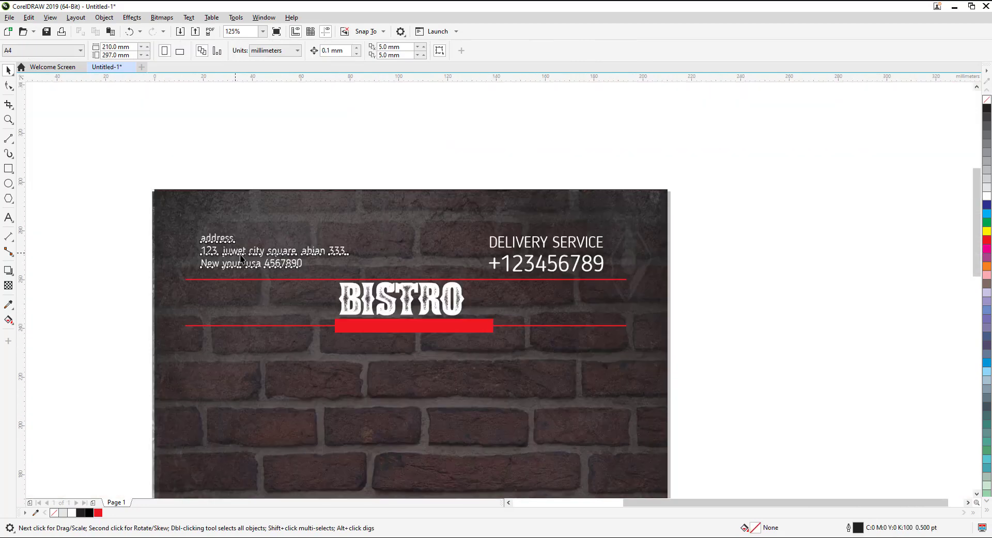
Step: Copy the address text onto the red bar and retype it as 'Best Food in Town'
left_click_drag(241, 258, 371, 339)
scroll(370, 340, "up", 2)
key("F8")
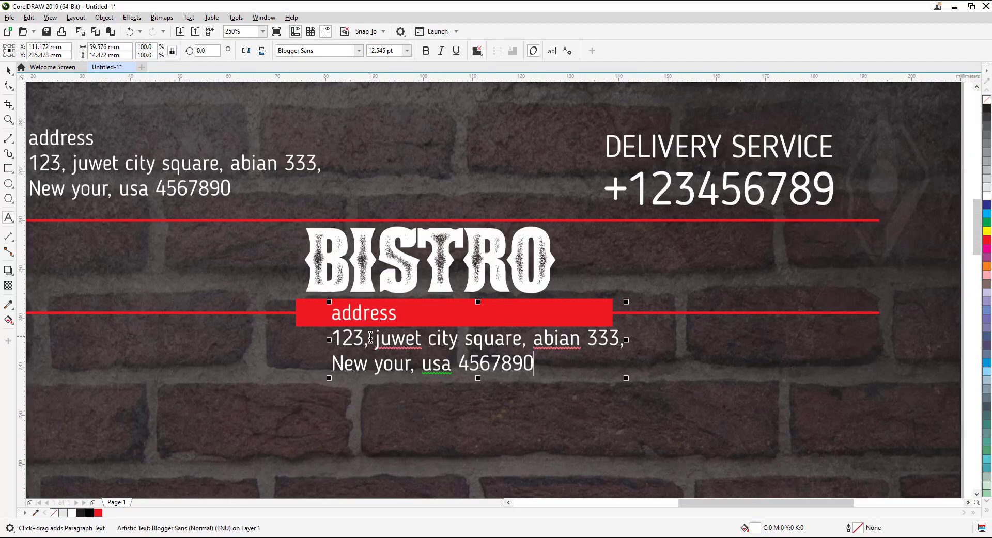
key("ctrl+a")
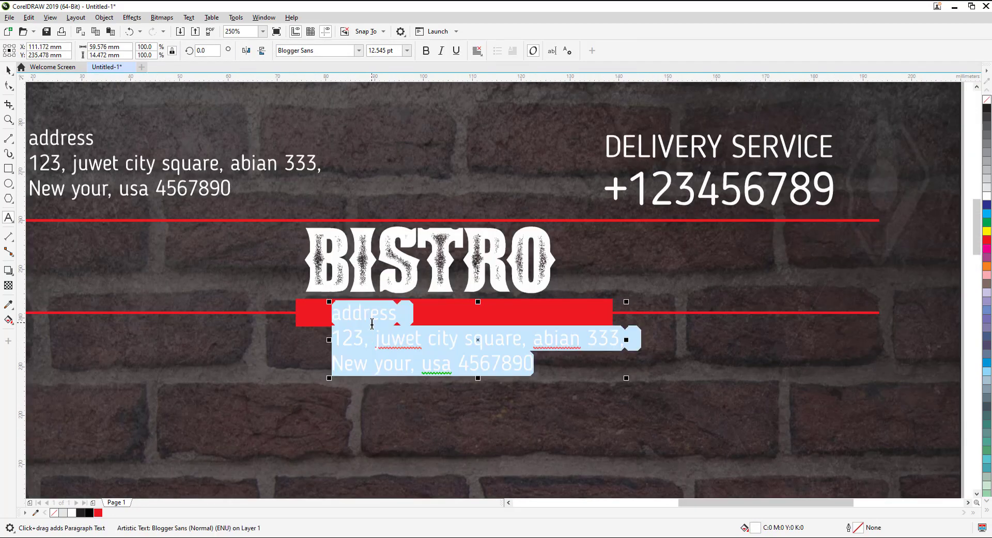
type("best food in town")
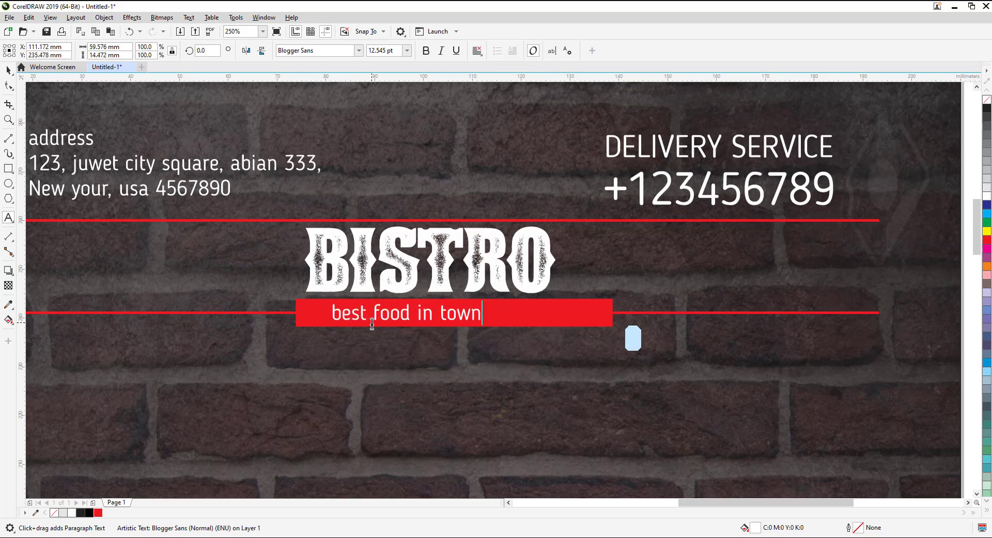
key("ctrl+a")
right_click(403, 314)
mouse_move(437, 354)
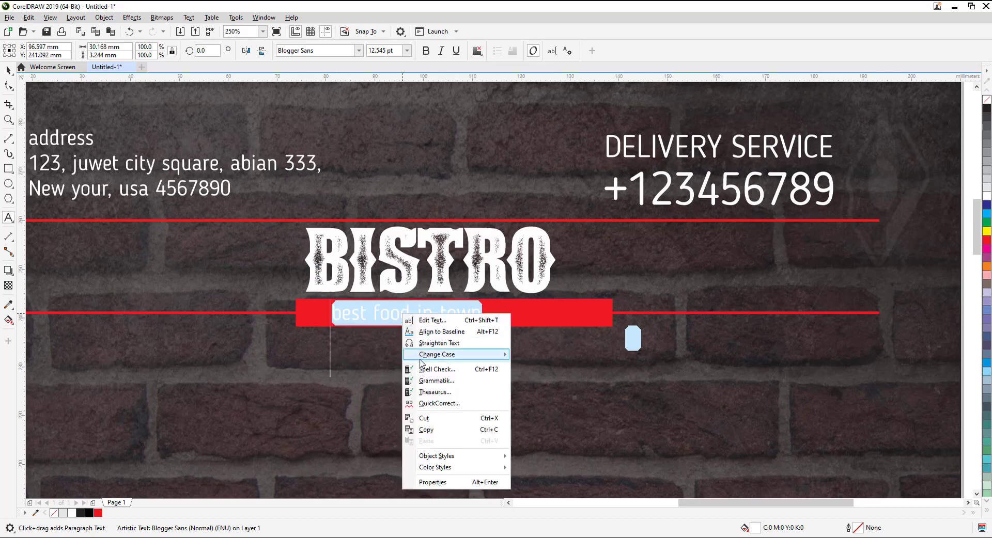
left_click(547, 391)
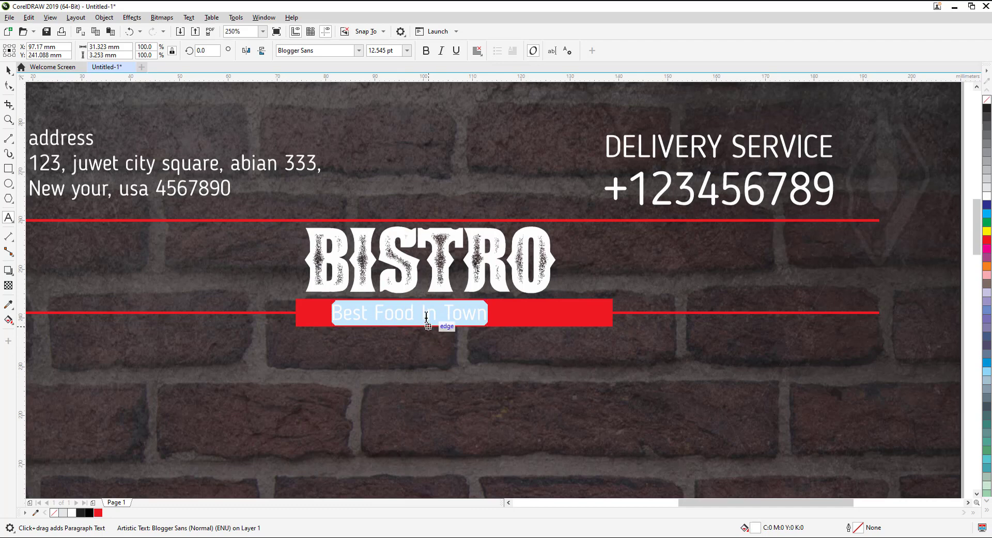
left_click(423, 317)
key("BackSpace")
type("i")
Step: Enlarge the Best Food in Town tagline to fill the red bar
left_click(8, 69)
left_click(413, 313)
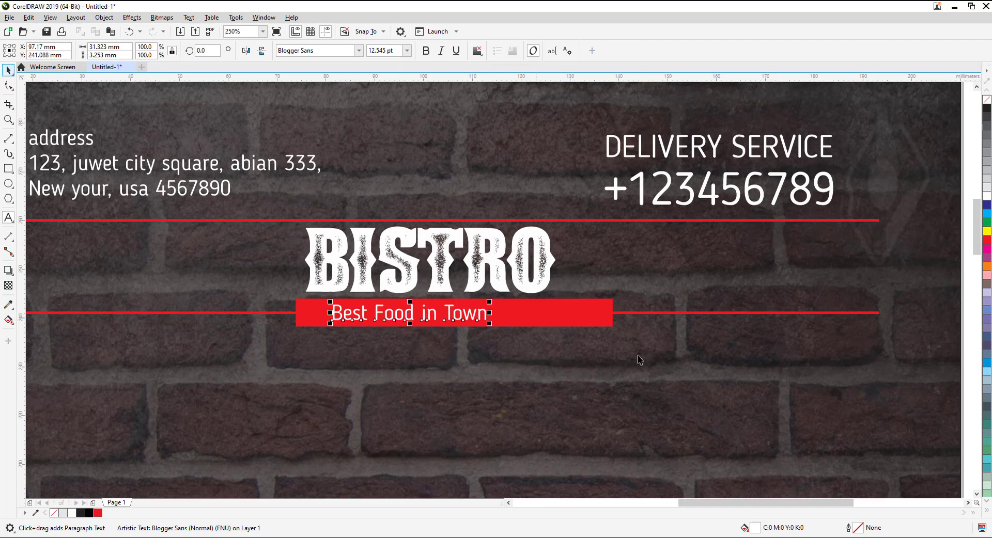
left_click_drag(490, 301, 545, 287)
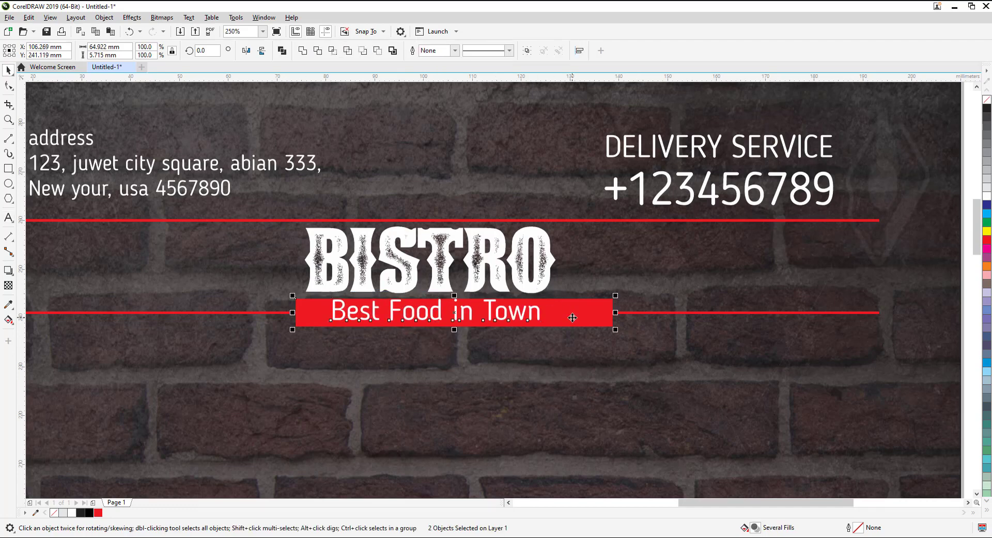
key("Escape")
Step: Align the address text with the ends of the upper red line
scroll(514, 361, "down", 1)
scroll(331, 292, "up", 1)
scroll(331, 293, "down", 1)
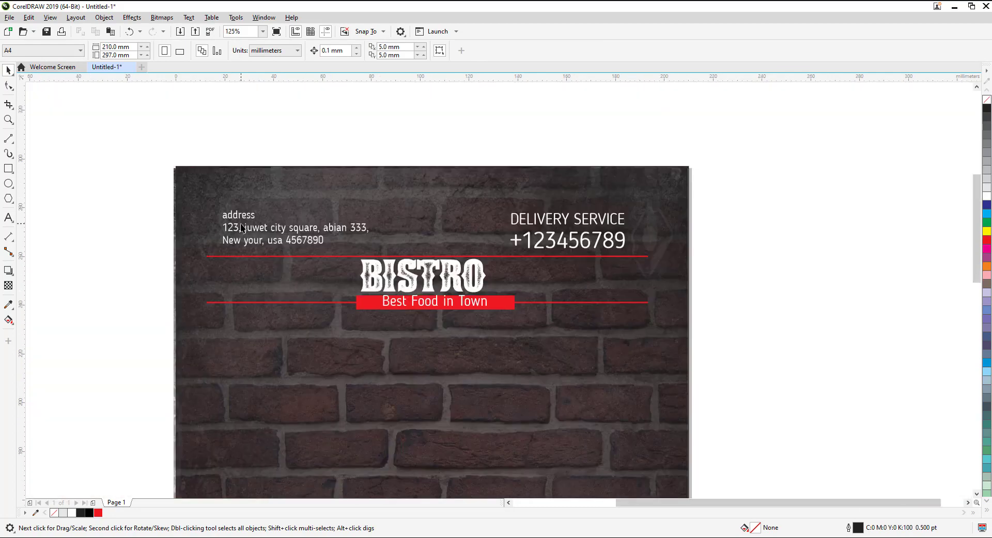
left_click(238, 237)
left_click(239, 256, "shift")
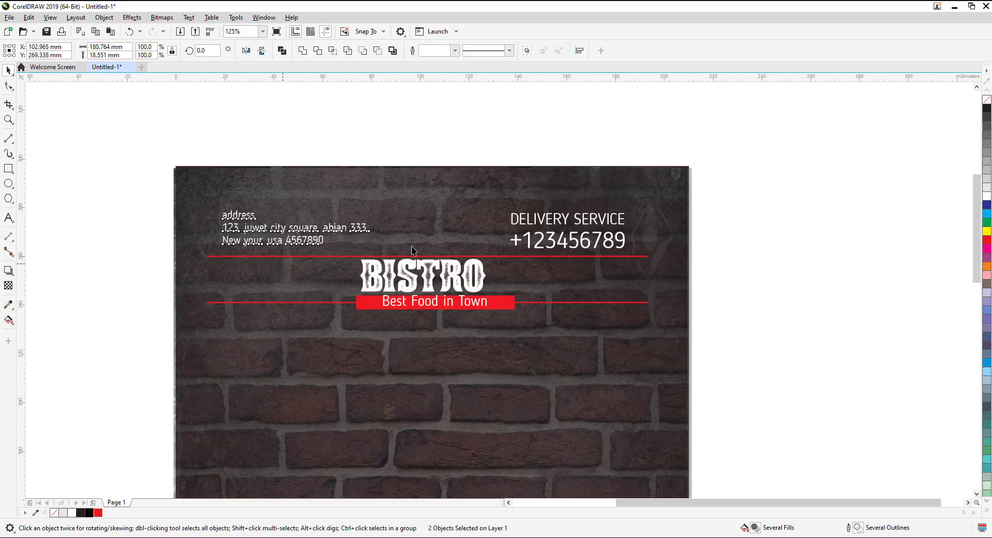
left_click_drag(531, 246, 554, 245)
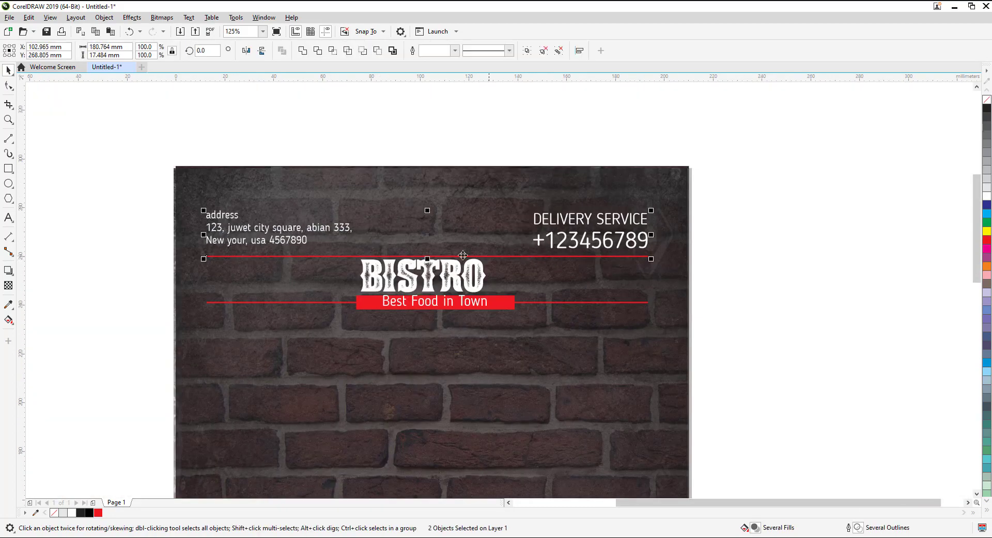
Step: Move the header text and lines higher on the card and shrink BISTRO slightly
left_click(200, 201)
left_click_drag(200, 200, 686, 333)
mouse_move(464, 293)
left_mouse_down()
mouse_move(464, 279)
mouse_move(482, 281)
left_mouse_up()
left_click(463, 279)
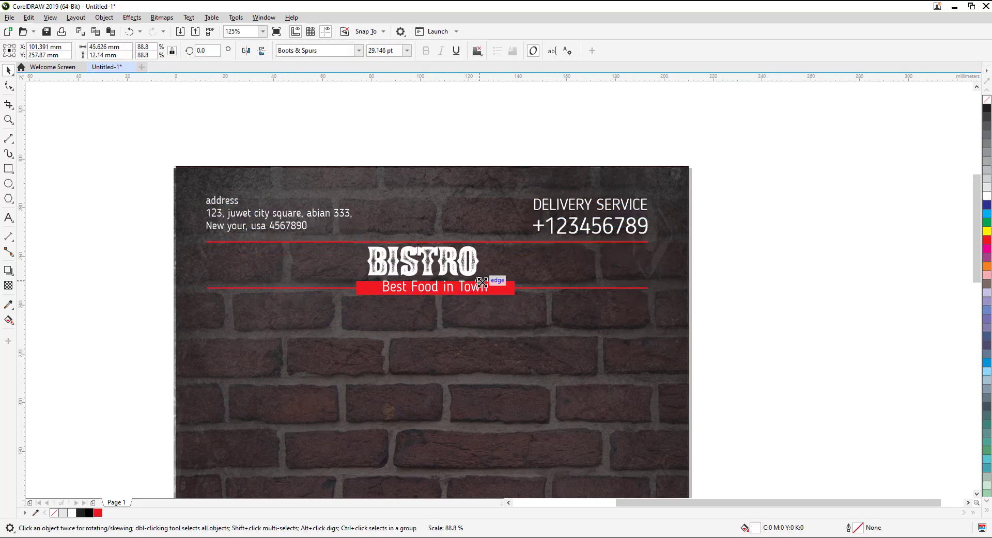
left_click(439, 325)
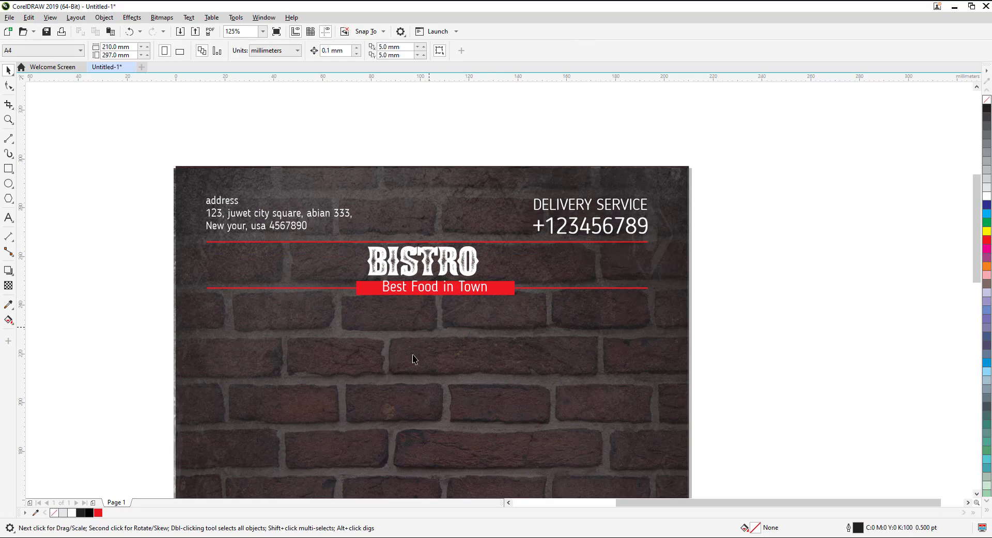
scroll(491, 303, "up", 2)
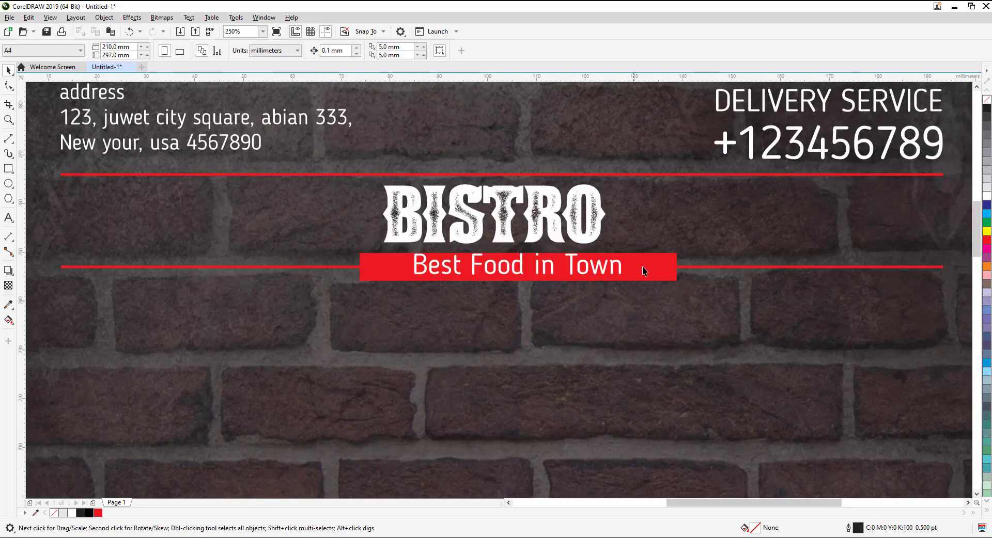
Step: Nudge the tagline bar up, then place a taller copy of it lower down
left_click(641, 267)
left_click_drag(637, 268, 638, 267)
scroll(607, 310, "down", 2)
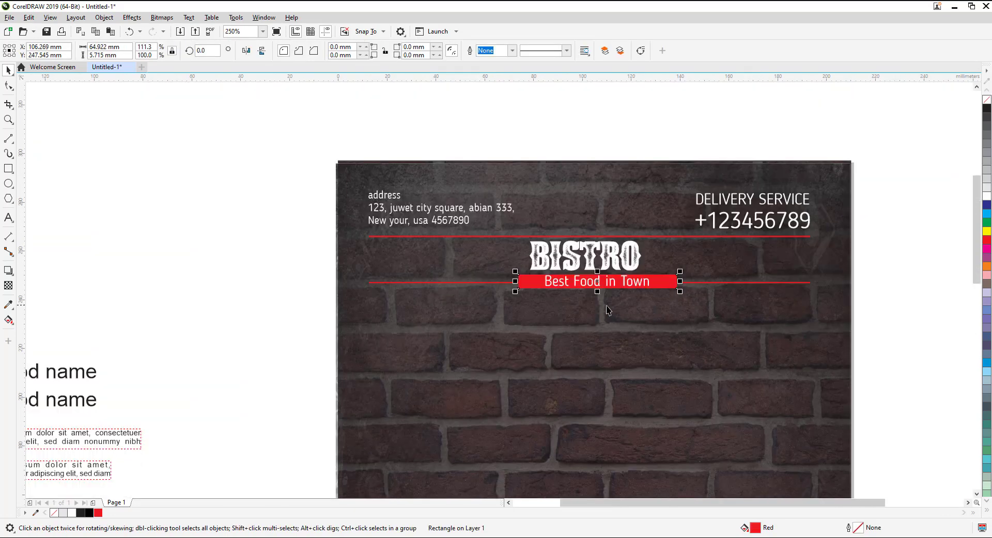
left_click_drag(589, 290, 441, 336)
scroll(451, 356, "up", 3)
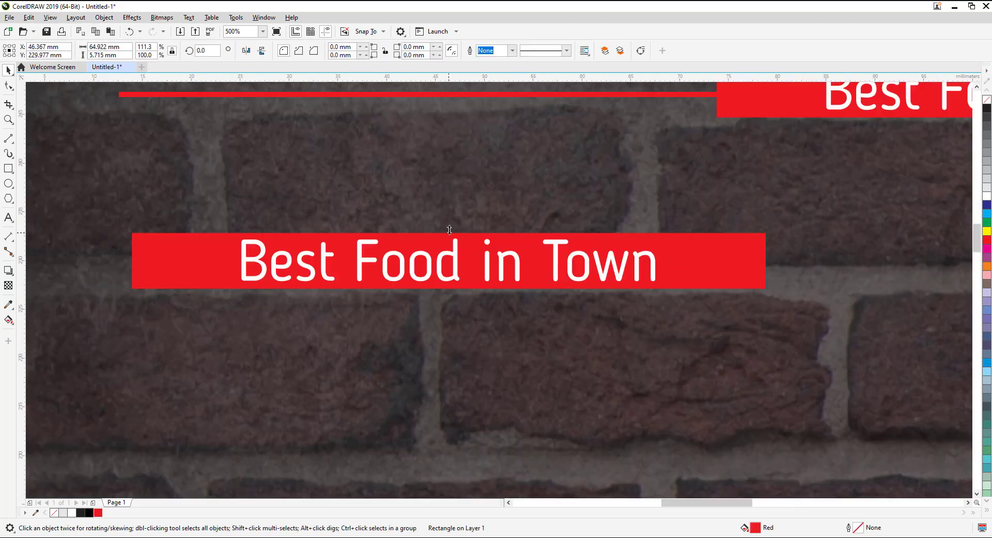
left_click_drag(449, 235, 449, 223)
Step: Convert the copied bar to curves and notch both ends inward like a ribbon
right_click(193, 239)
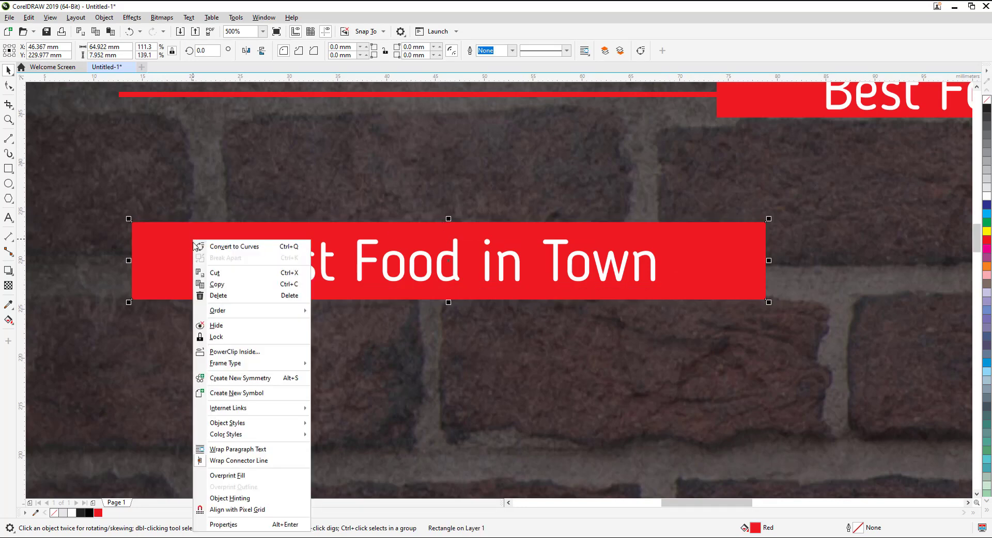
left_click(194, 247)
key("F10")
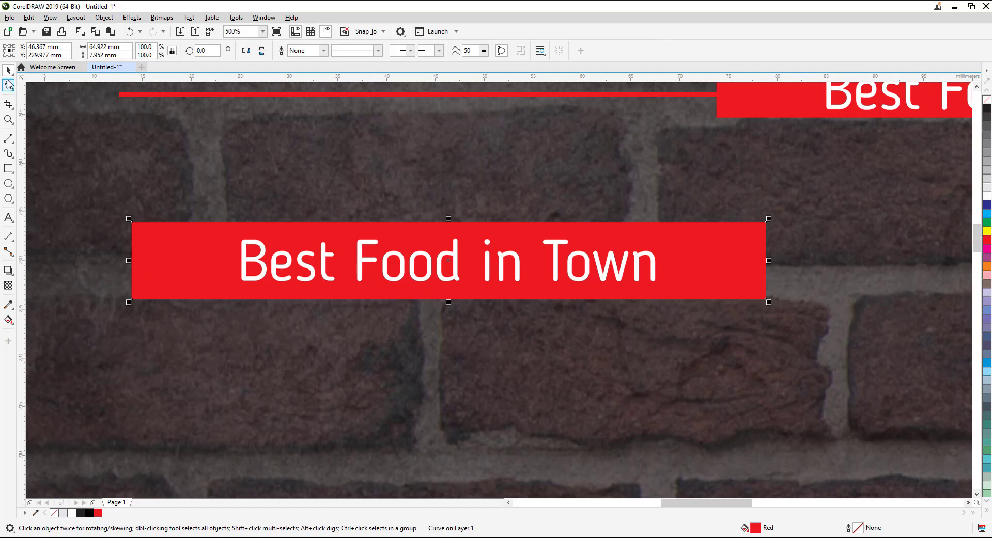
double_click(133, 264)
left_click_drag(133, 264, 162, 259)
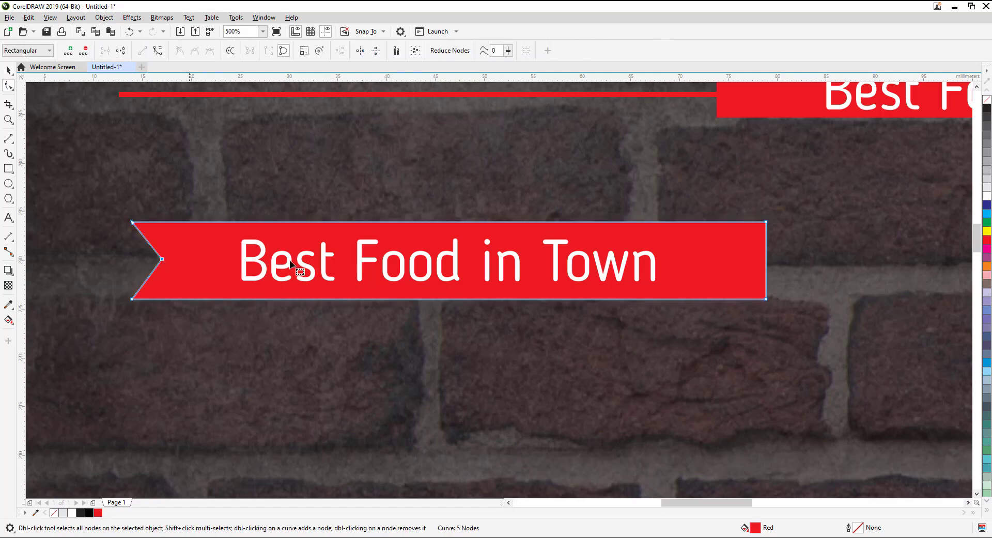
double_click(765, 258)
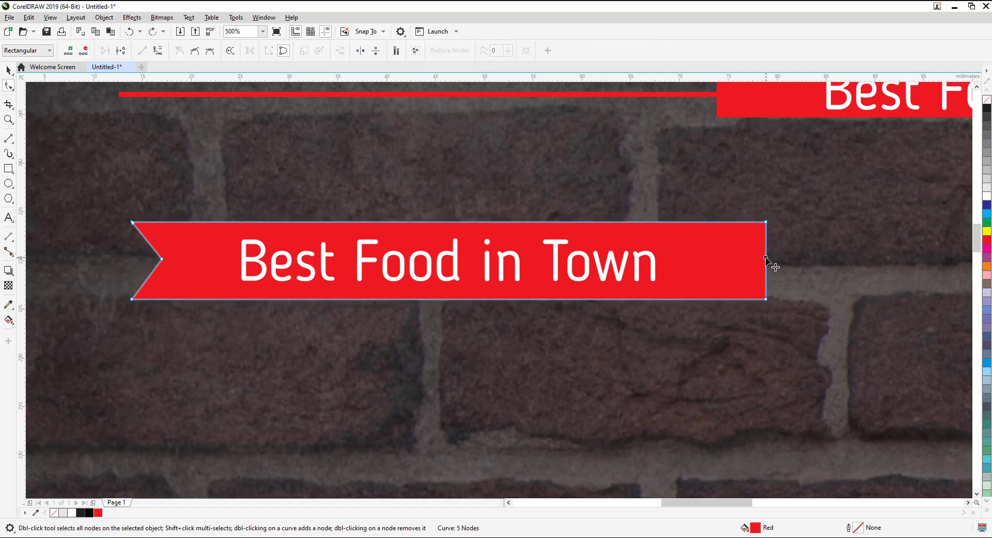
left_click_drag(765, 258, 721, 257)
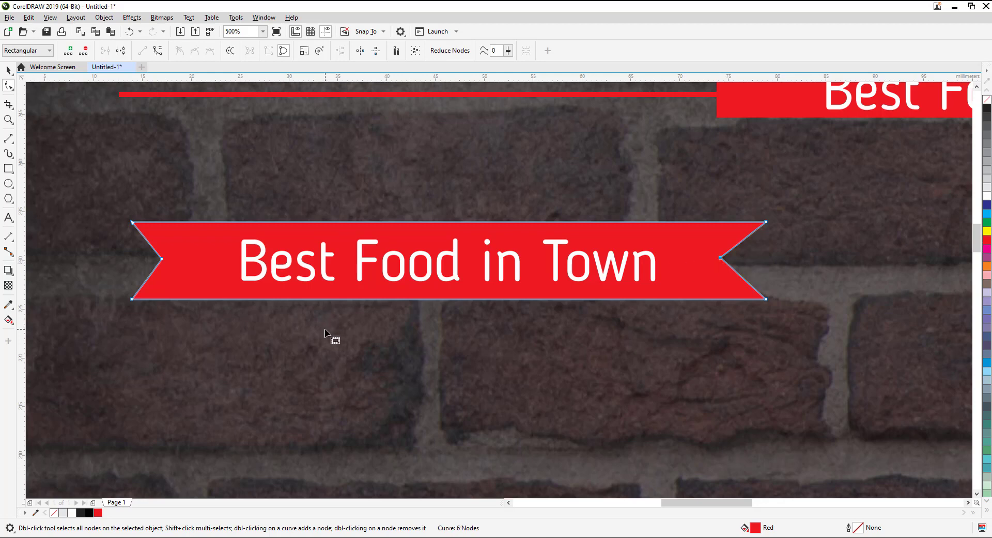
key("F8")
Step: Replace the ribbon's text with 'fast food' and make it uppercase
left_click(356, 261)
key("ctrl+a")
type("fa")
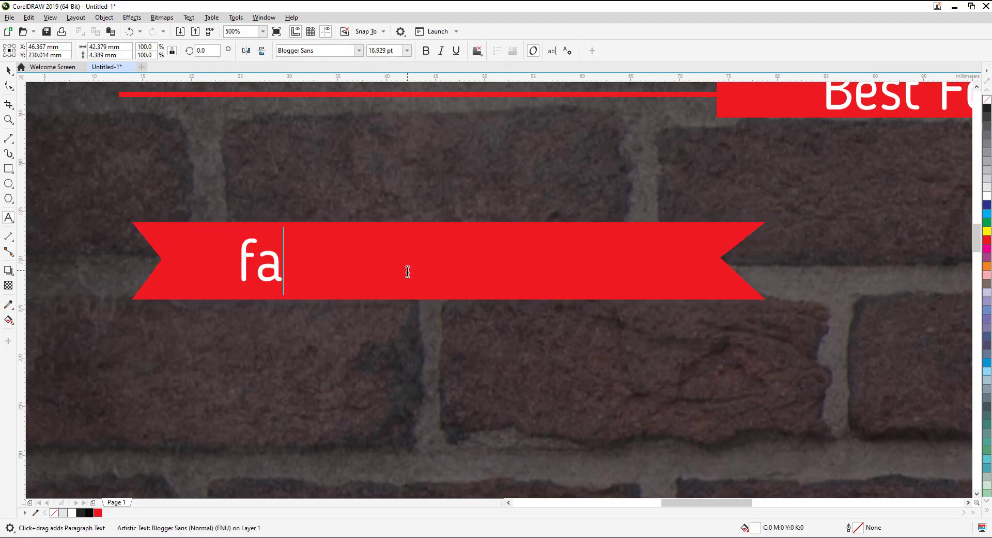
type("st food")
key("ctrl+a")
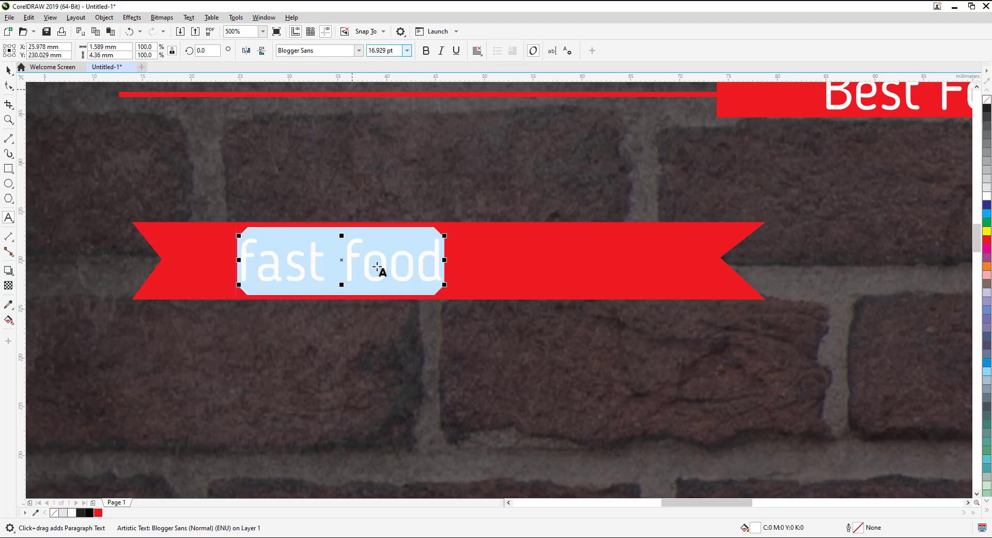
right_click(360, 254)
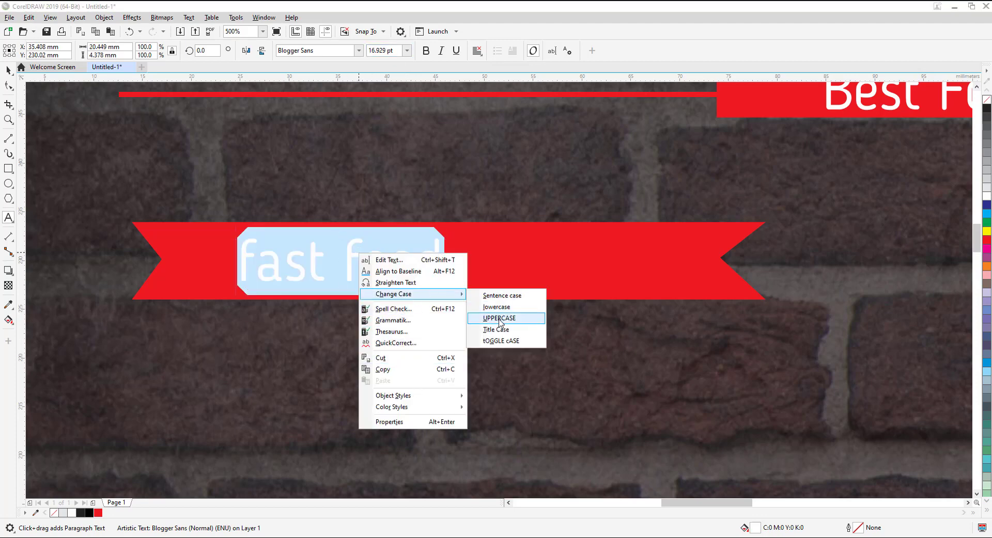
left_click(497, 317)
Step: Set the FAST FOOD text in the Boots & Spurs font
left_click(358, 51)
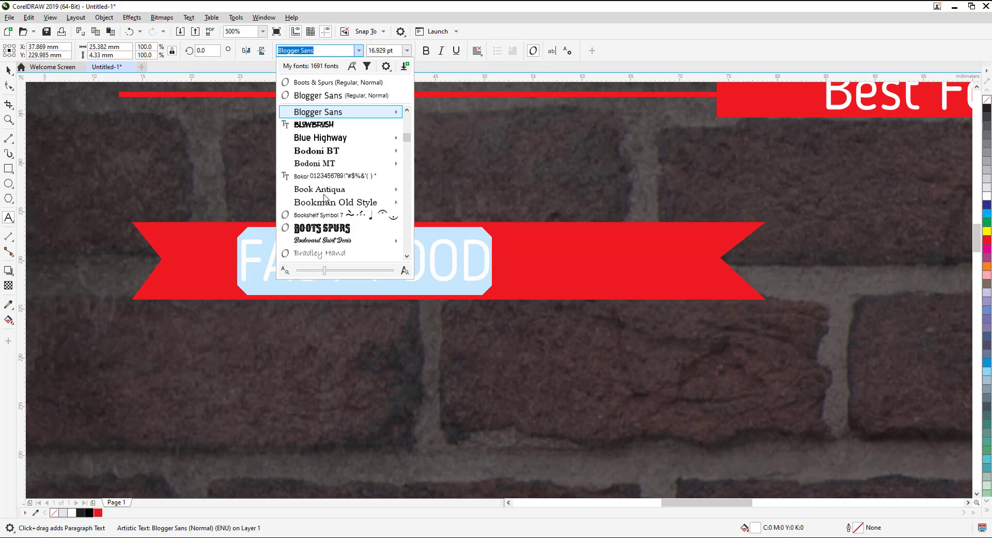
key("Escape")
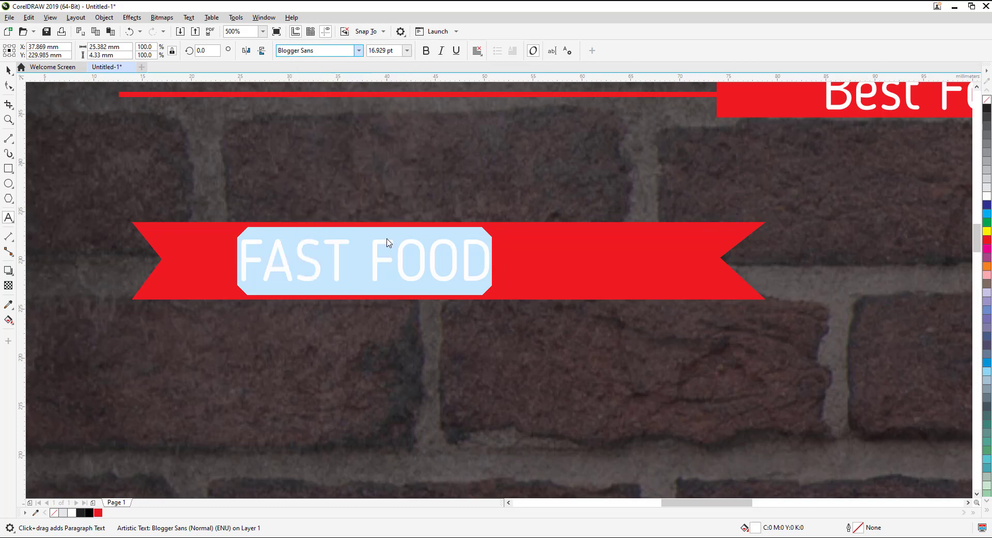
key("Down")
key("Escape")
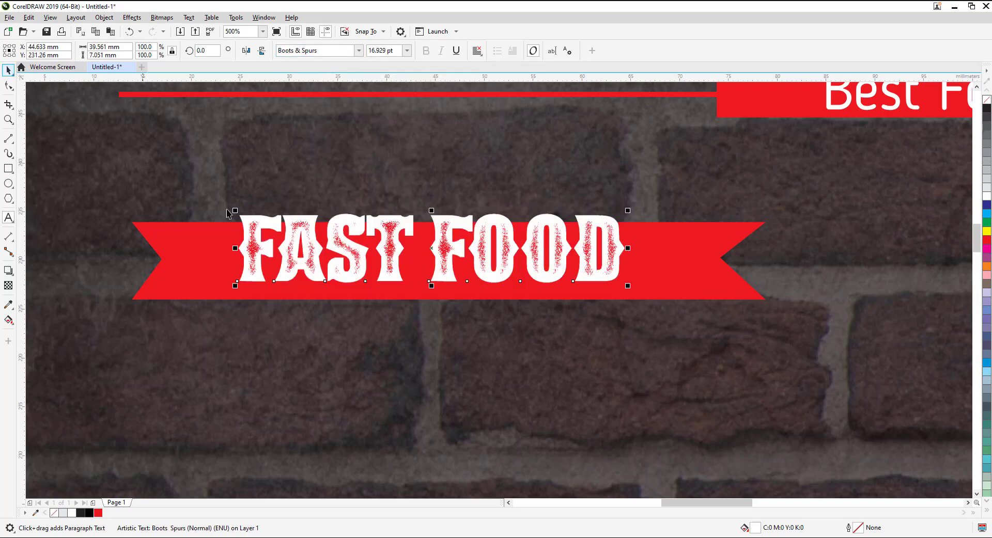
Step: Shrink FAST FOOD to about 73% and centre it on the red banner
left_click_drag(628, 286, 575, 280)
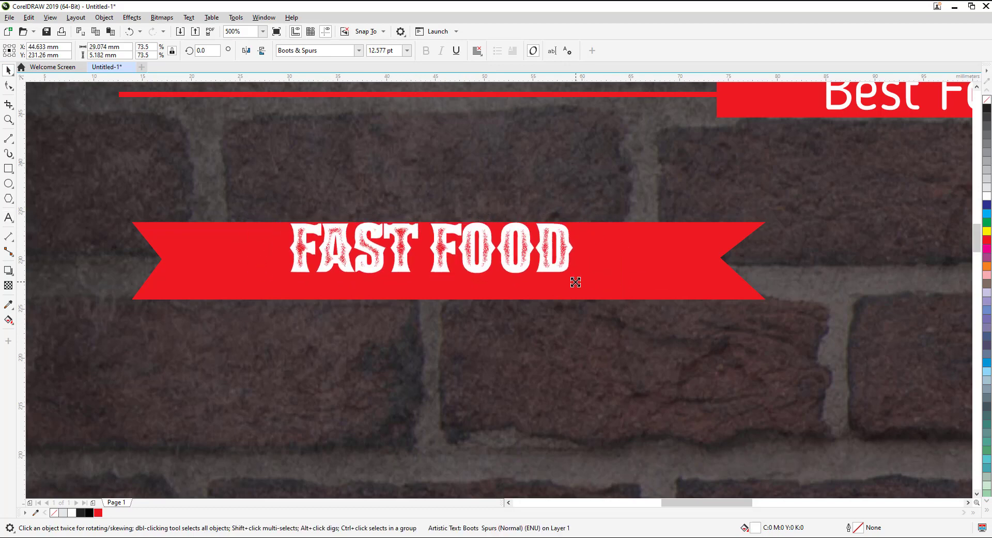
left_click_drag(495, 254, 502, 264)
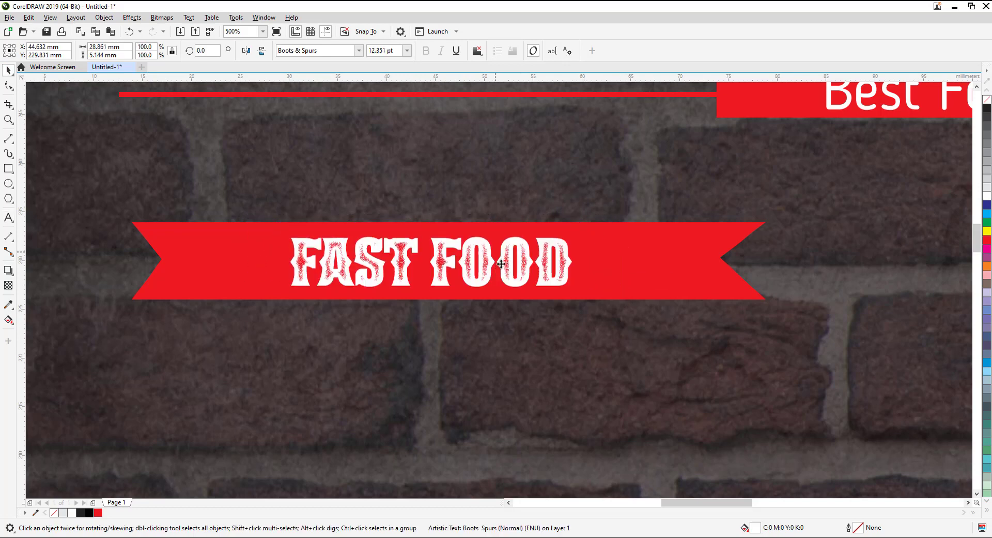
left_click(610, 261, "shift")
key("c")
left_click(483, 355)
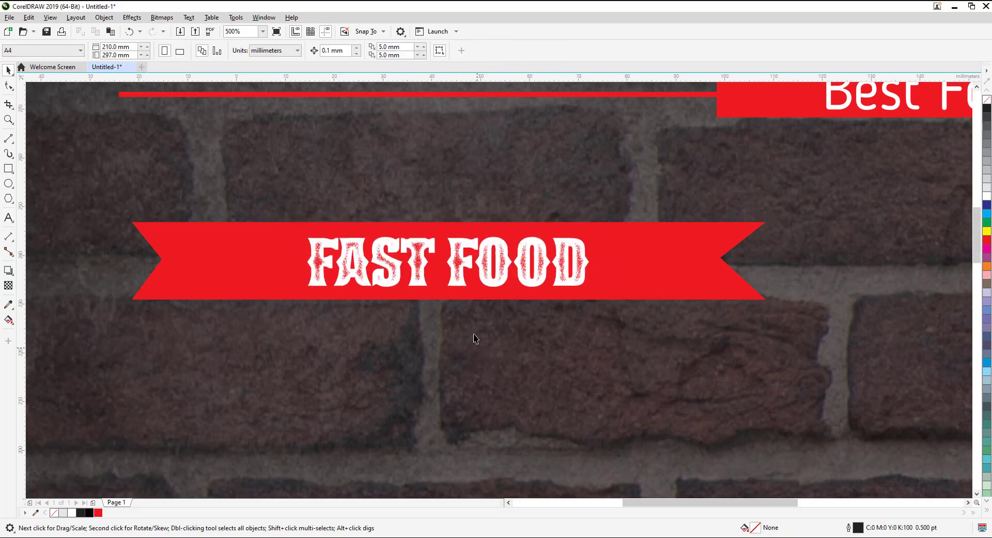
scroll(476, 339, "down", 2)
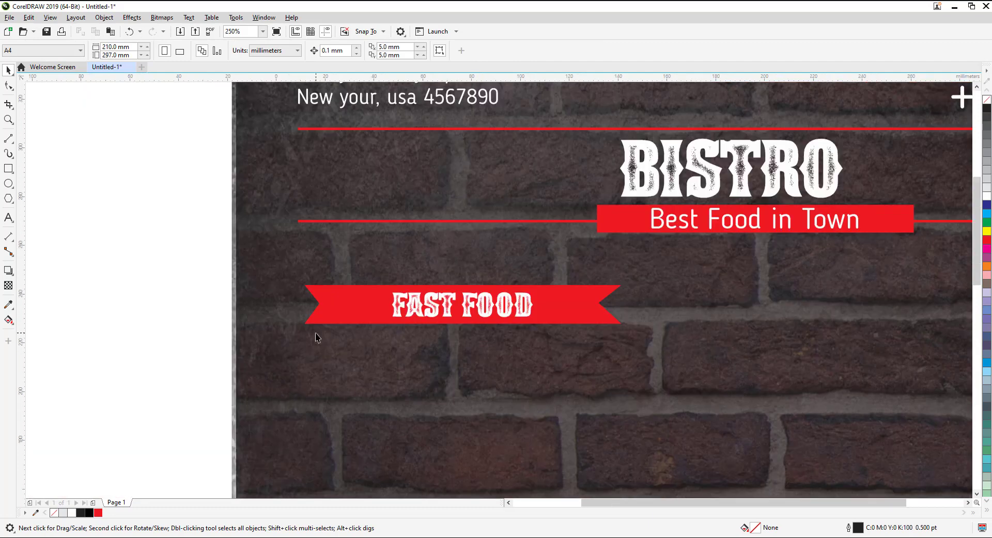
scroll(315, 334, "down", 4)
Step: Place a copy of Food name and the first lorem paragraph onto the menu
key("F5")
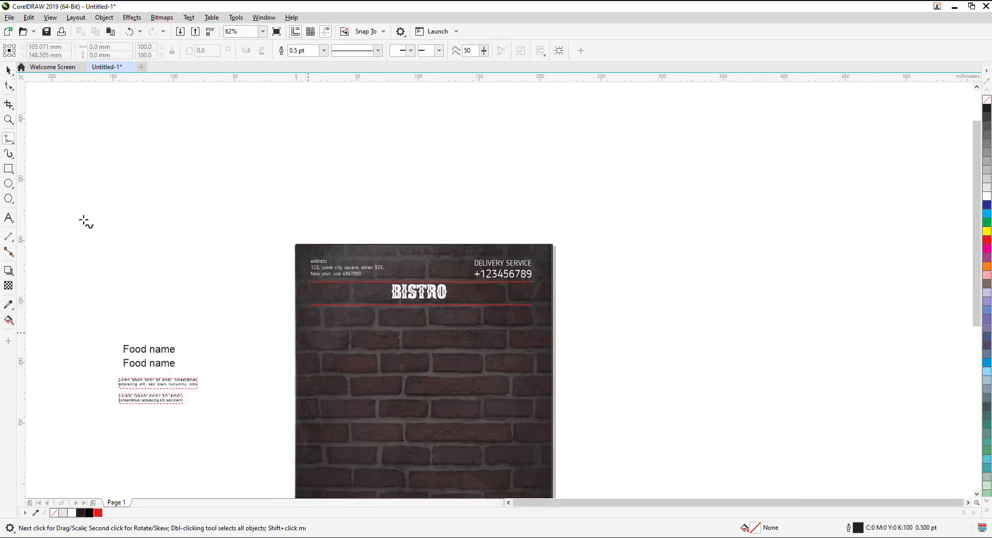
key("space")
left_click_drag(134, 352, 326, 343)
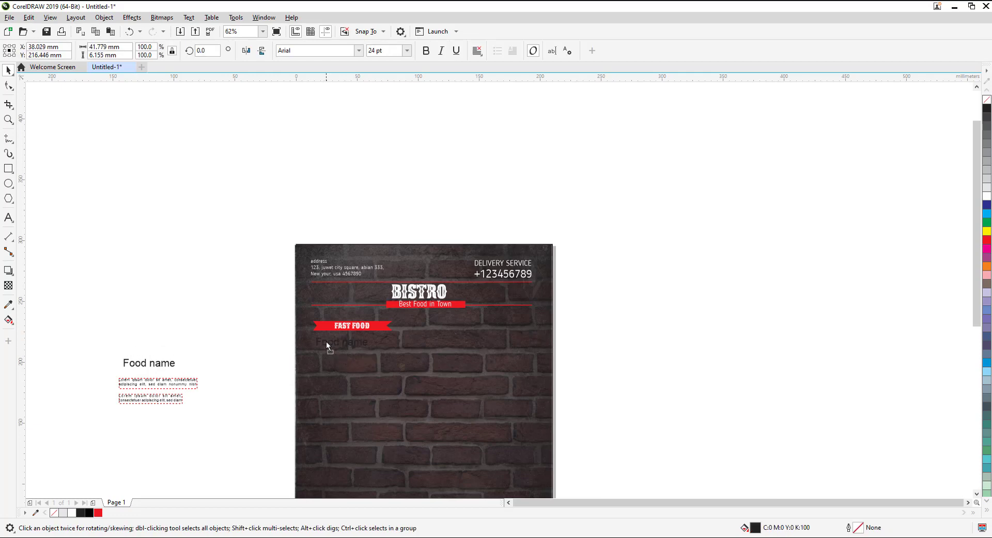
left_click_drag(176, 382, 370, 362)
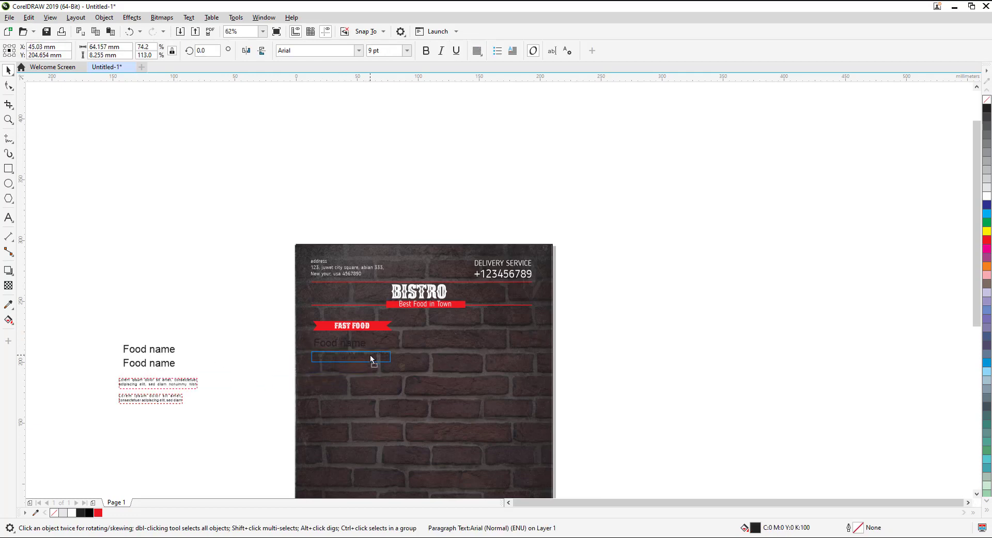
scroll(363, 359, "up", 3)
Step: Make the FOOD NAME heading white and set it in Bebas Neue Book
left_click(336, 307)
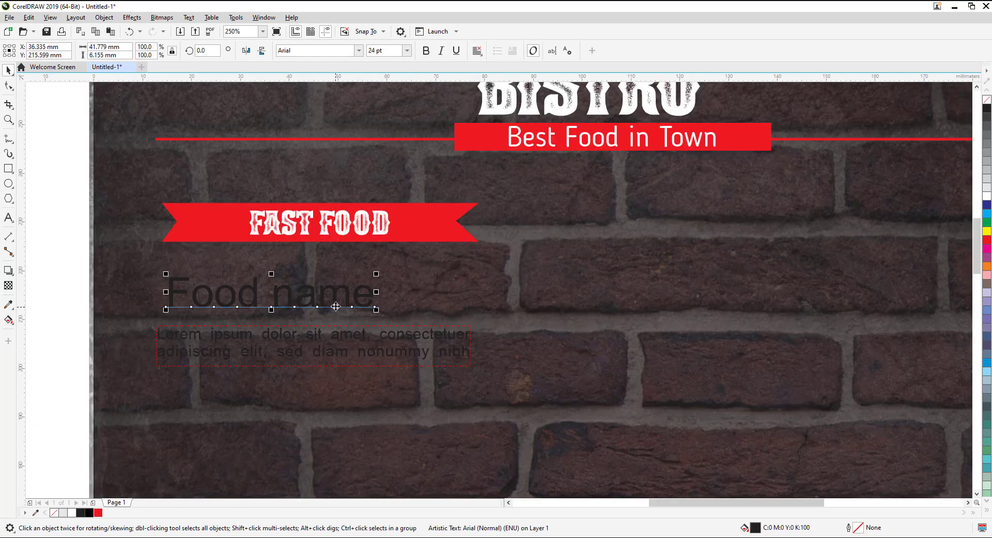
left_click(987, 196)
left_click(358, 51)
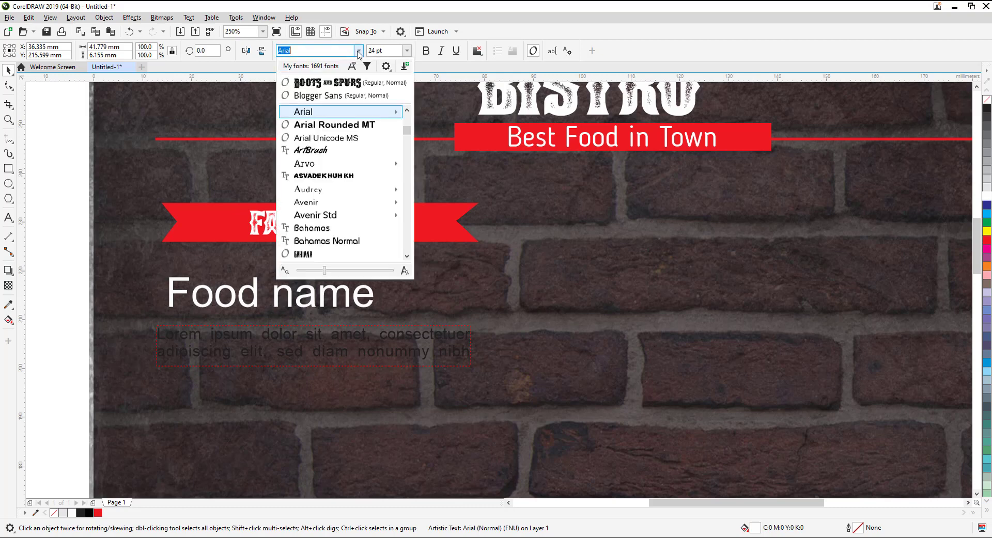
left_click(314, 94)
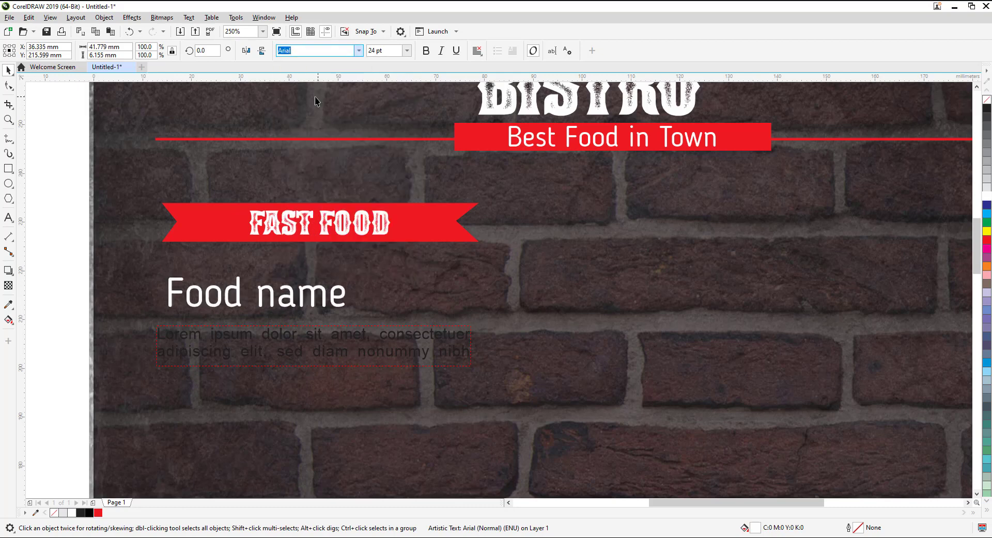
left_click(319, 51)
type("Bebas")
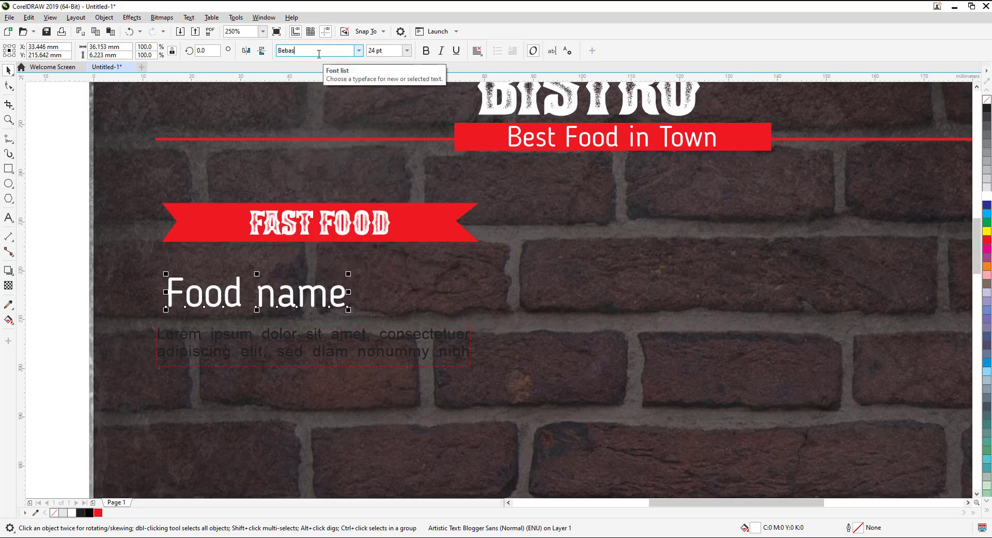
key("Return")
left_click(358, 51)
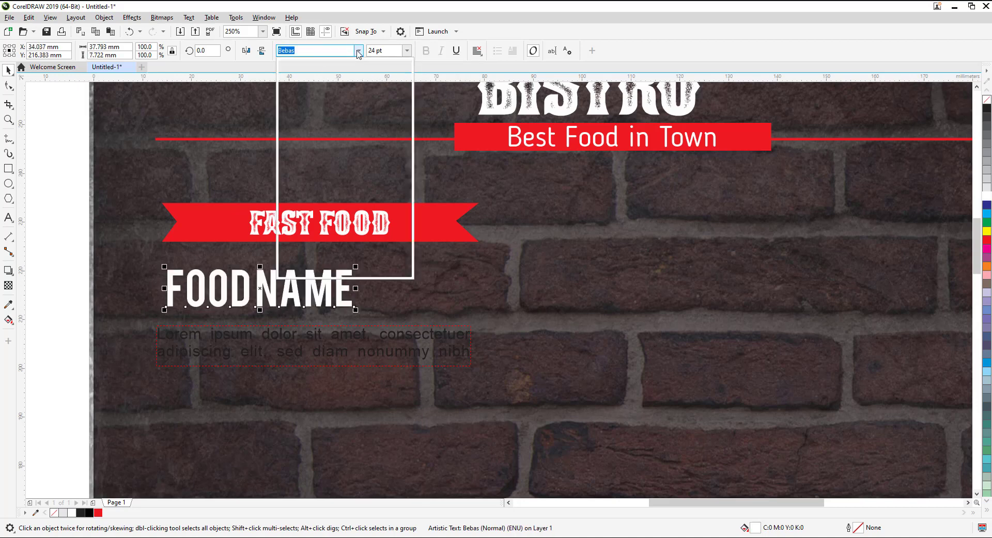
type("bebas")
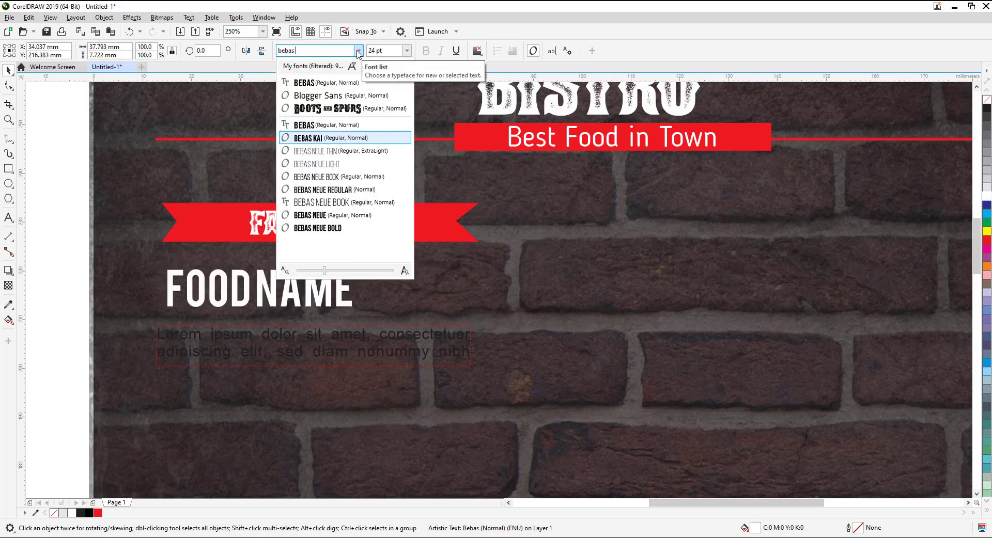
left_click(316, 164)
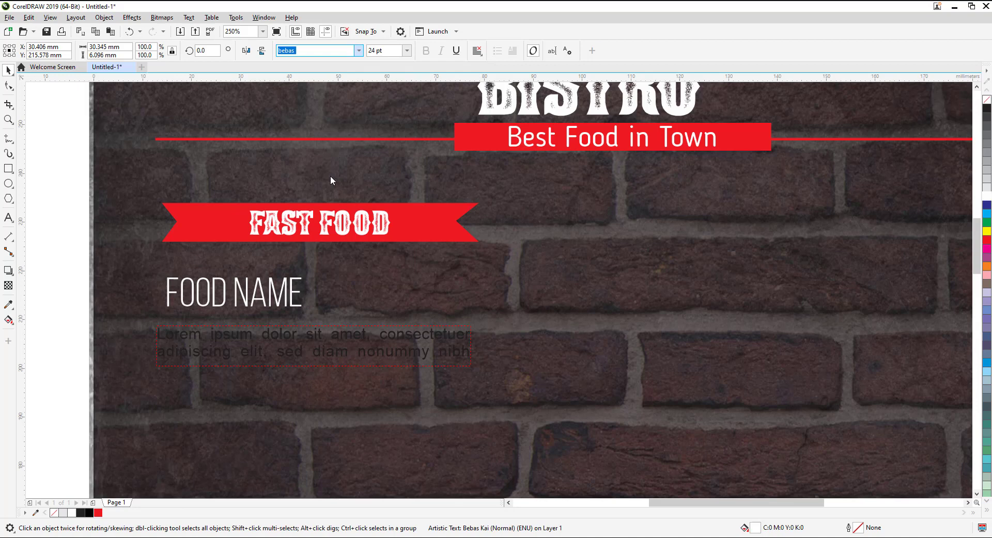
Step: Set the lorem paragraph in Bebas Neue Book, fill it white, and move it up
left_click(328, 356)
left_click(358, 51)
left_click(317, 85)
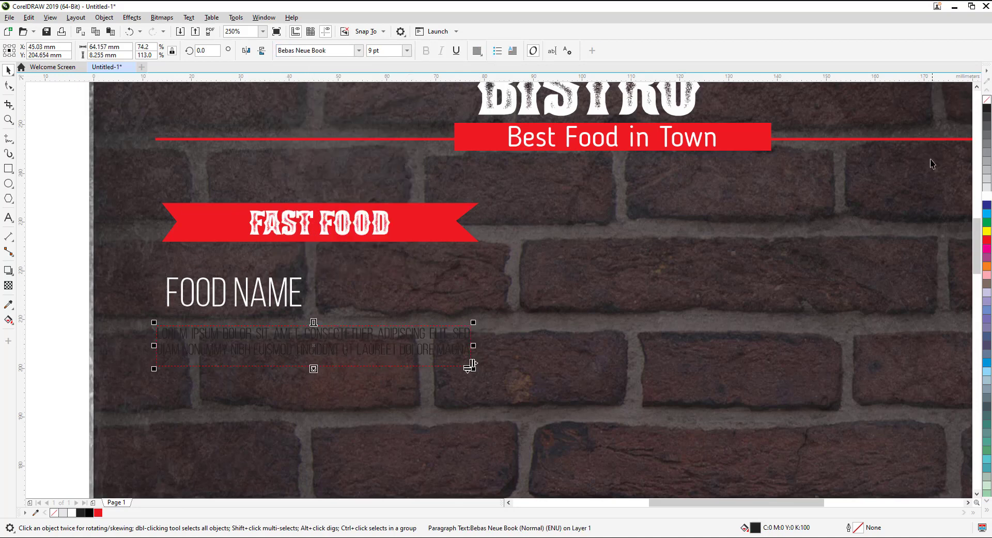
left_click(986, 200)
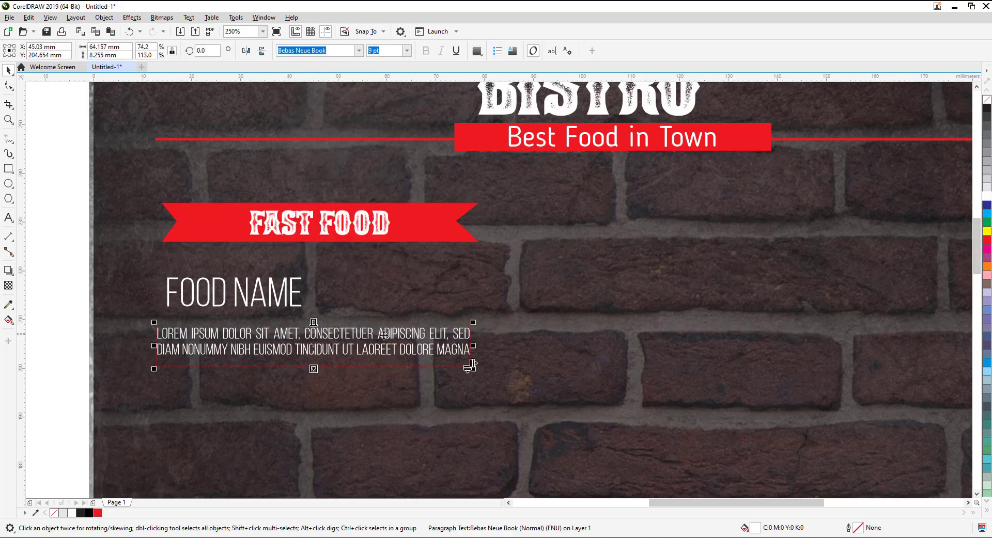
left_click_drag(385, 332, 394, 325)
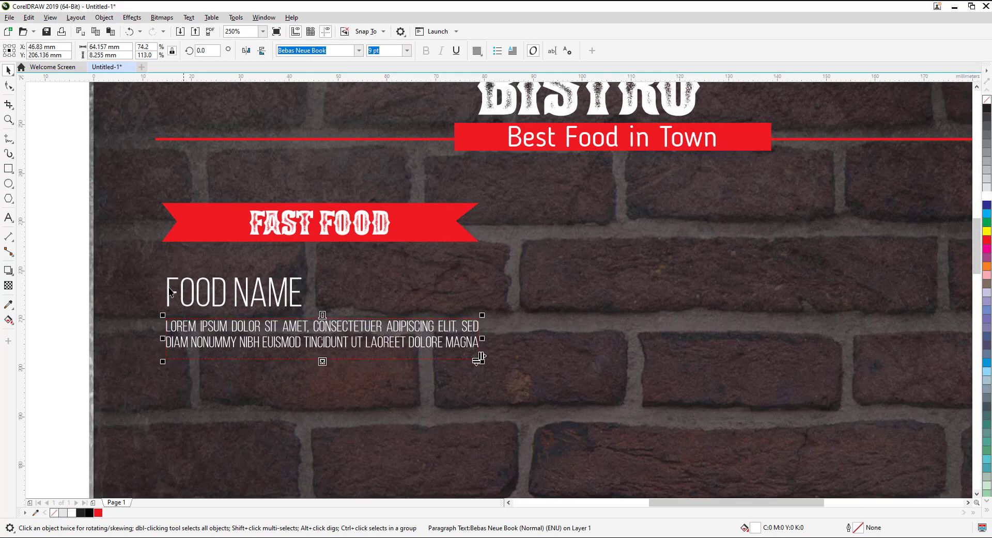
Step: Line the paragraph up under FOOD NAME together with the red line
left_click_drag(143, 269, 495, 381)
left_click(380, 141, "shift")
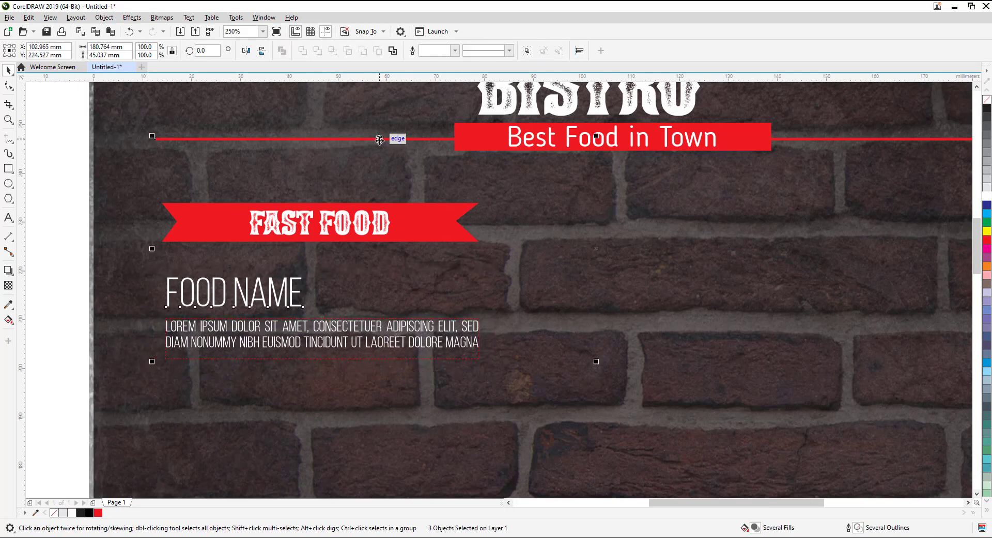
scroll(162, 273, "down", 2)
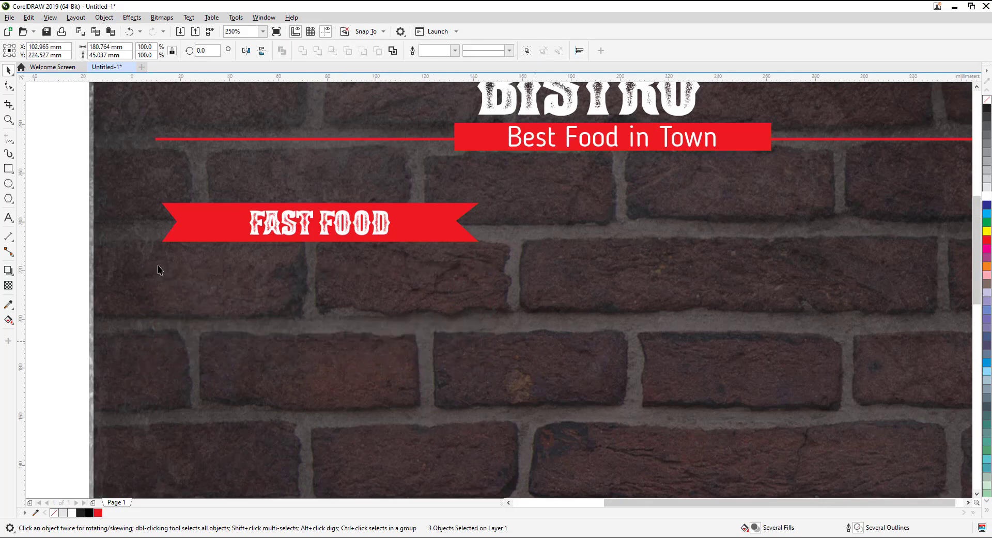
scroll(159, 270, "down", 2)
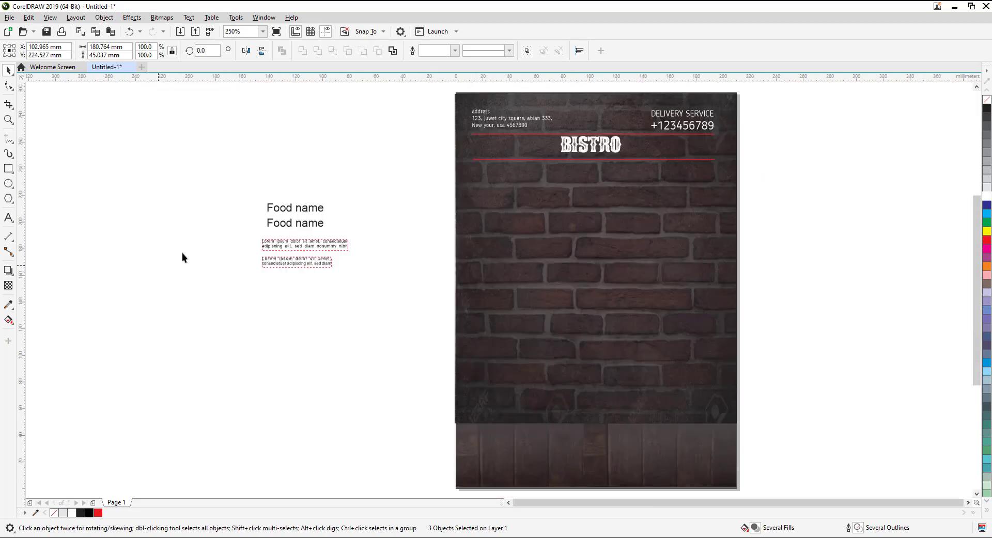
scroll(577, 195, "up", 2)
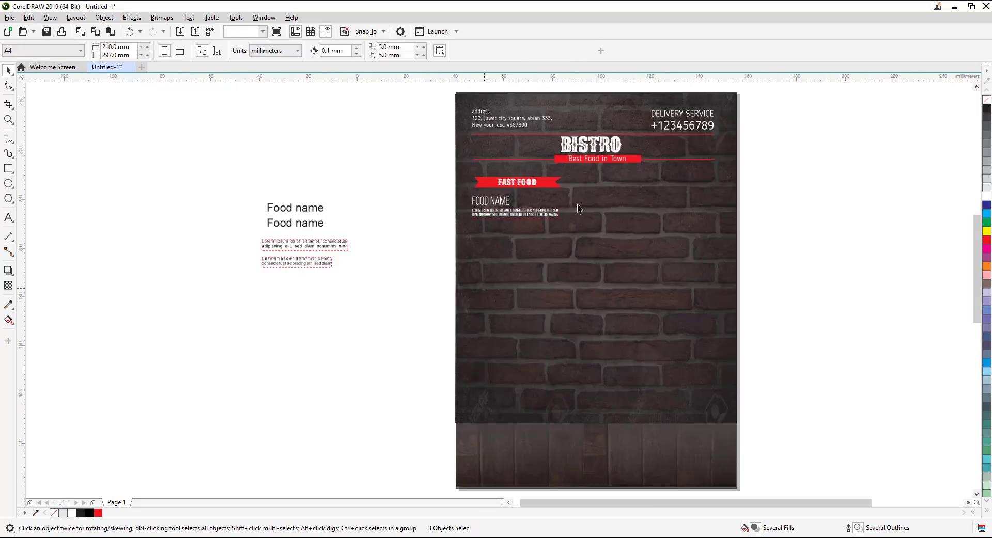
scroll(578, 206, "up", 2)
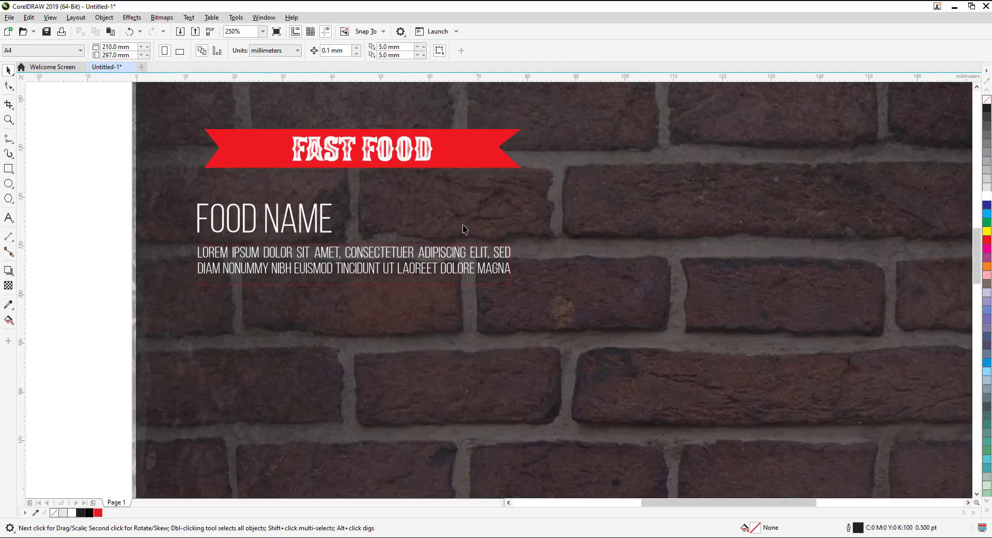
Step: Drop a copy of the FOOD NAME and description block further down the page
left_click_drag(176, 203, 571, 316)
left_click_drag(329, 235, 320, 436)
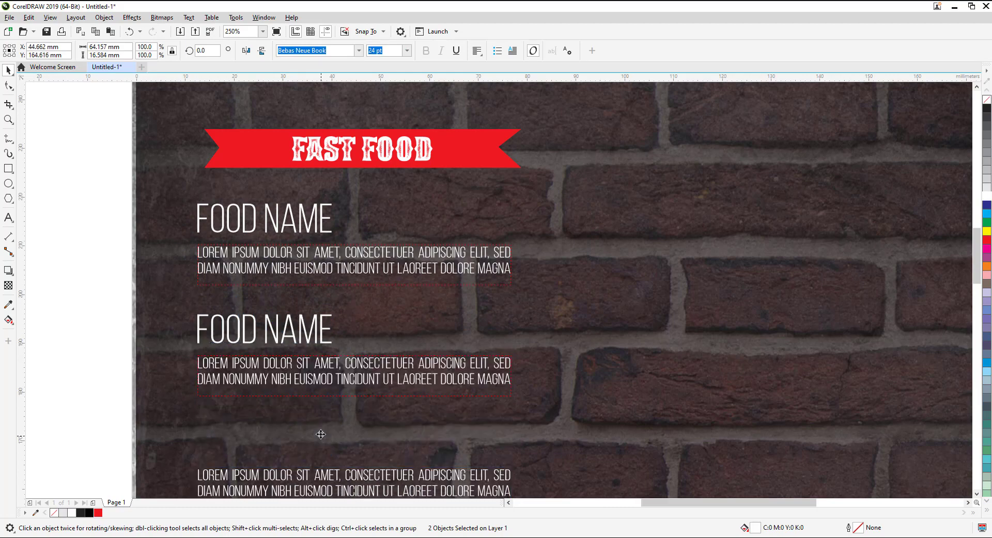
scroll(352, 385, "down", 3)
scroll(377, 428, "down", 2)
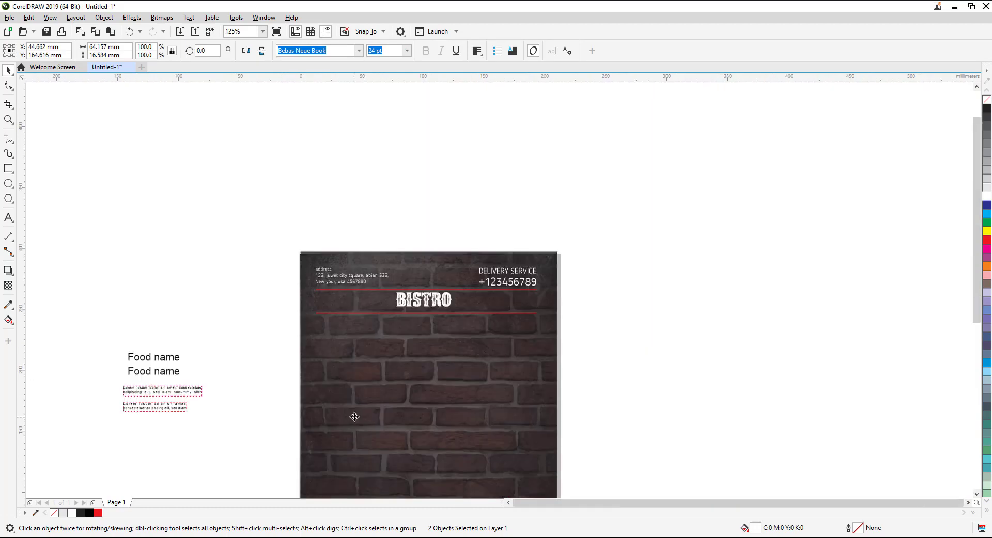
scroll(356, 416, "up", 2)
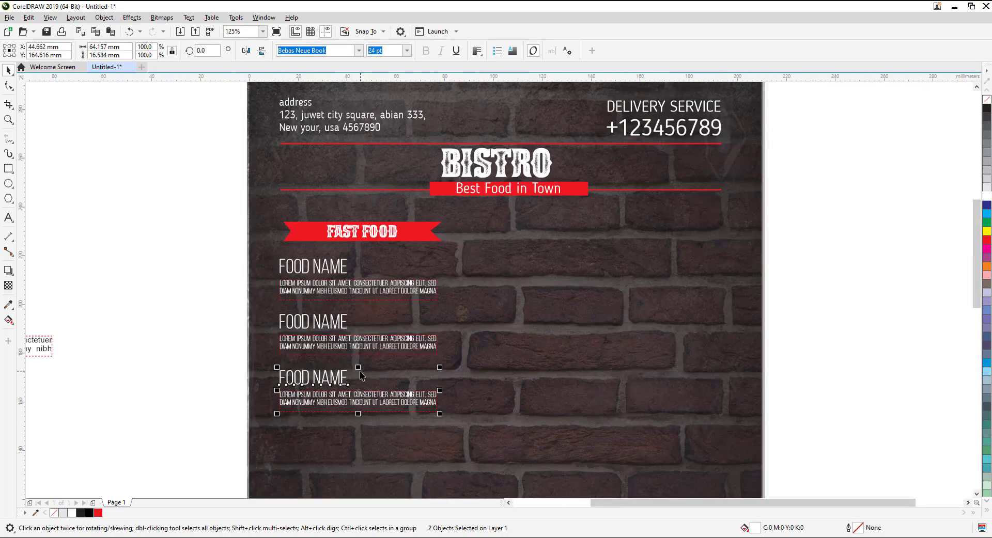
Step: Add more block copies below and nudge them into five evenly spaced rows
mouse_move(356, 390)
left_mouse_down()
mouse_move(360, 461)
mouse_move(360, 448)
left_mouse_up()
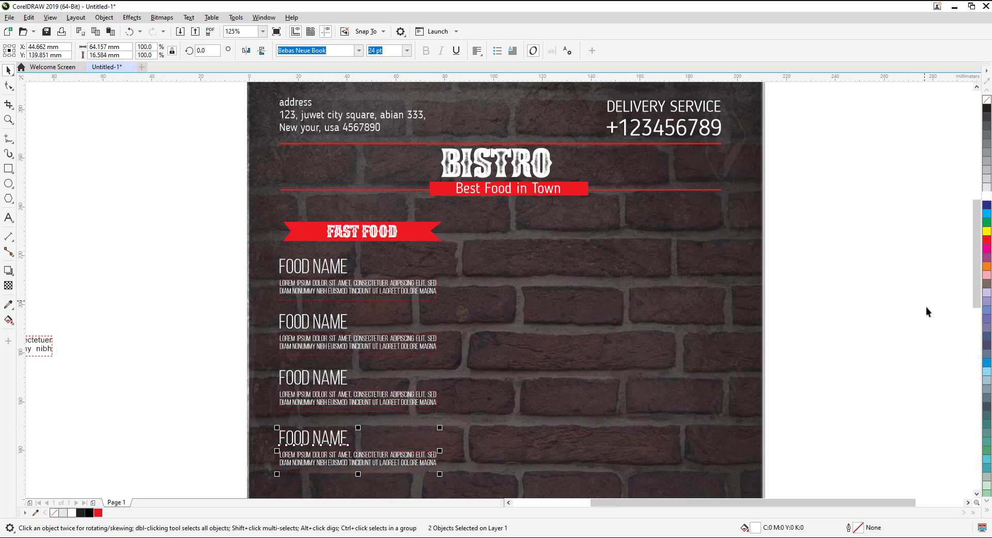
left_click(976, 493)
left_click(976, 494)
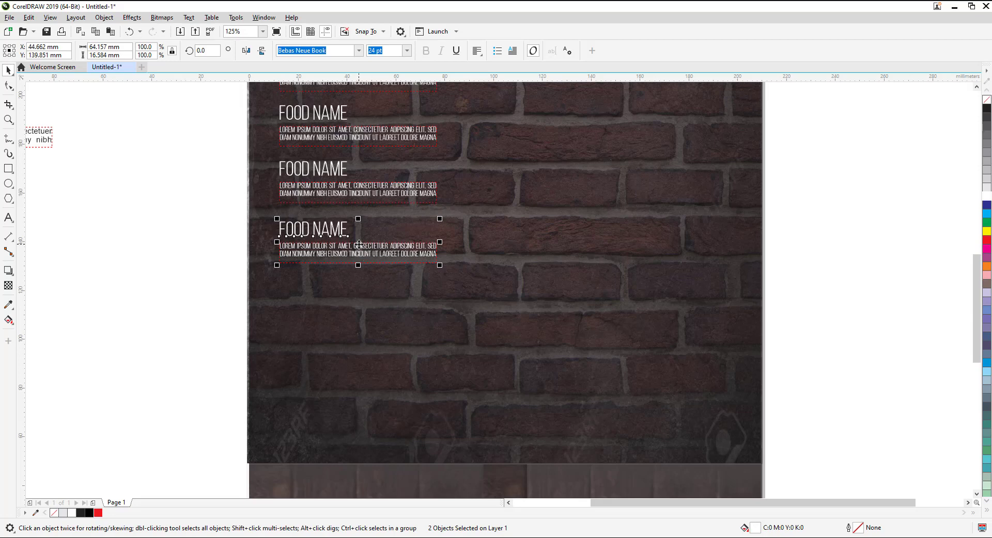
left_click_drag(359, 245, 359, 292)
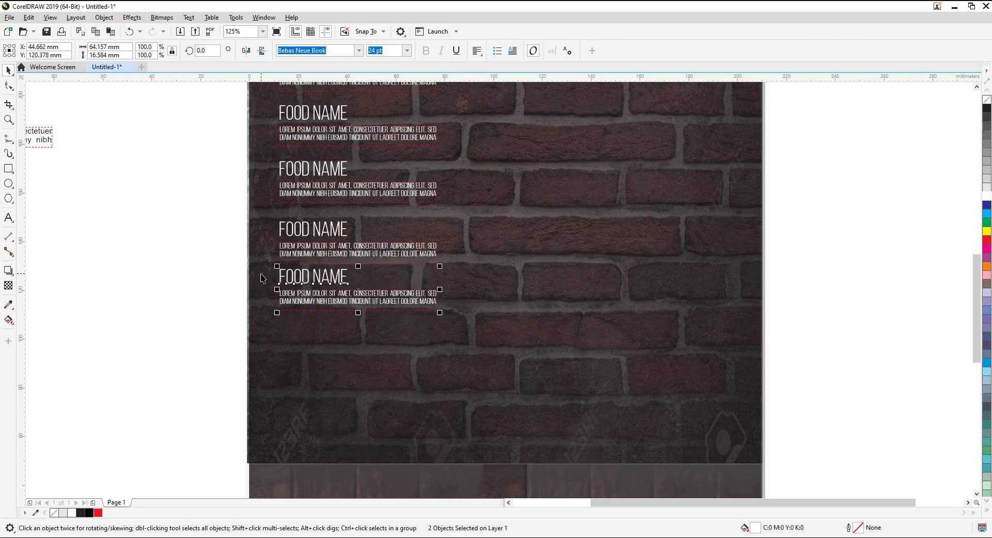
key("Down")
key("Down")
key("Escape")
left_click(301, 268)
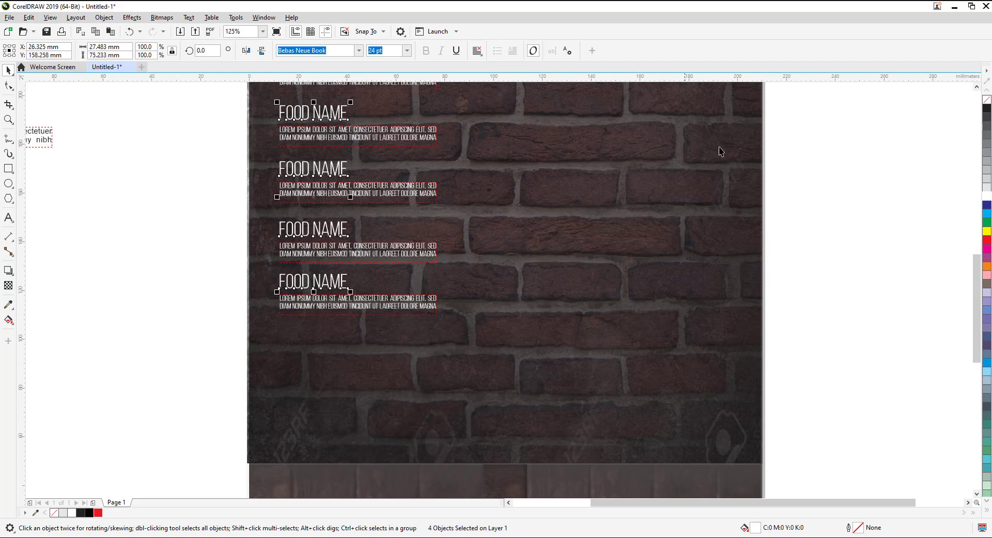
scroll(978, 92, "up", 2)
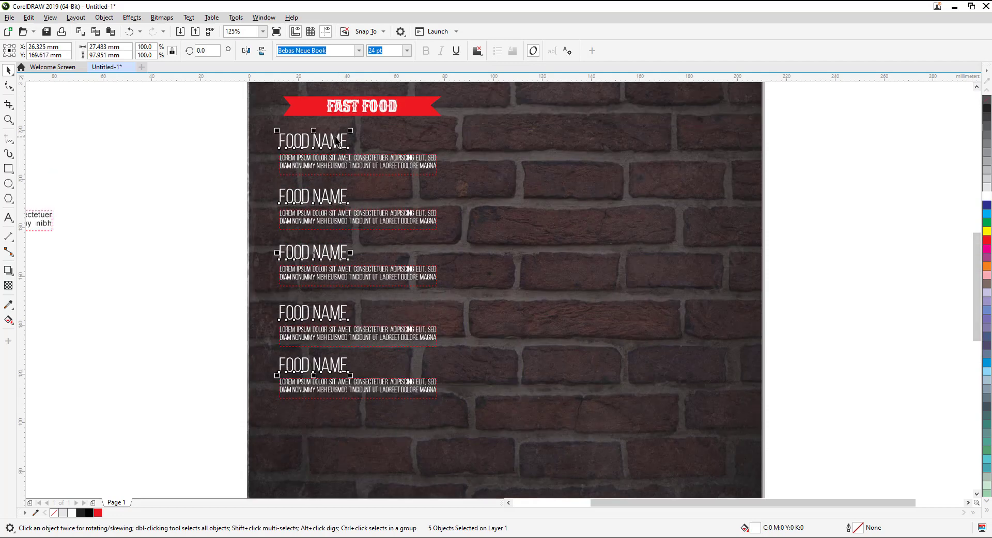
Step: Color the five headings yellow and right-align copies of them to the paragraph's edge
left_click(987, 231)
key("Escape")
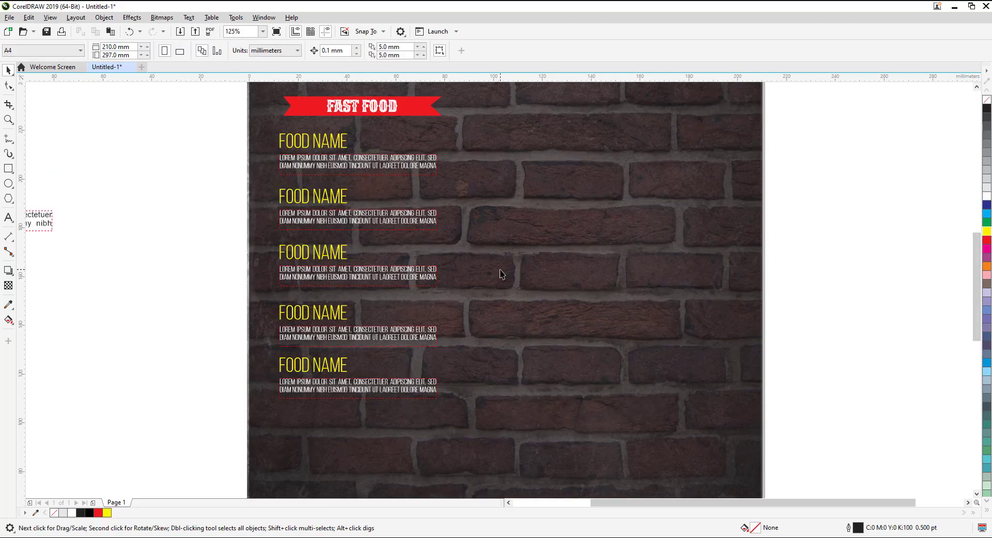
left_click(325, 139)
left_click(325, 199, "shift")
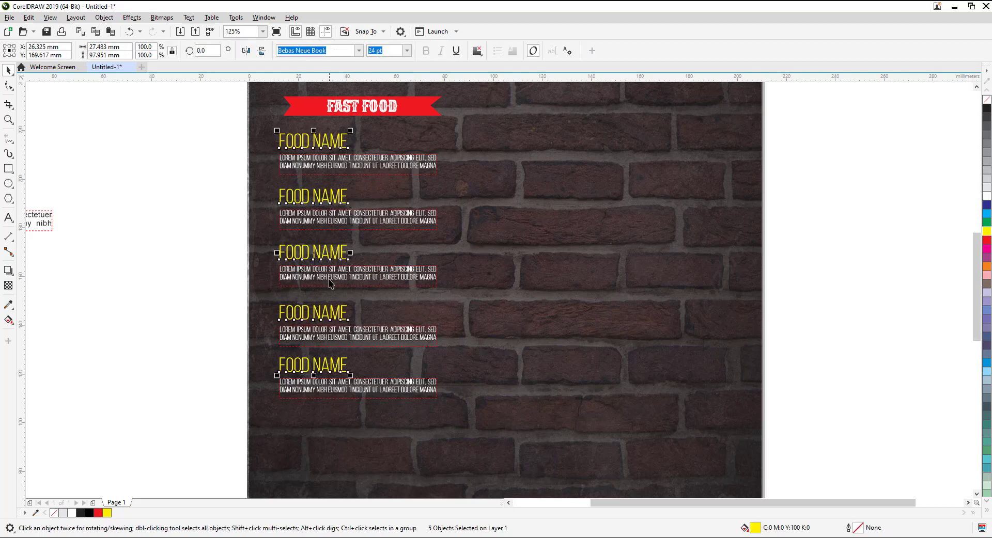
left_click_drag(317, 253, 372, 253)
left_click(432, 162, "shift")
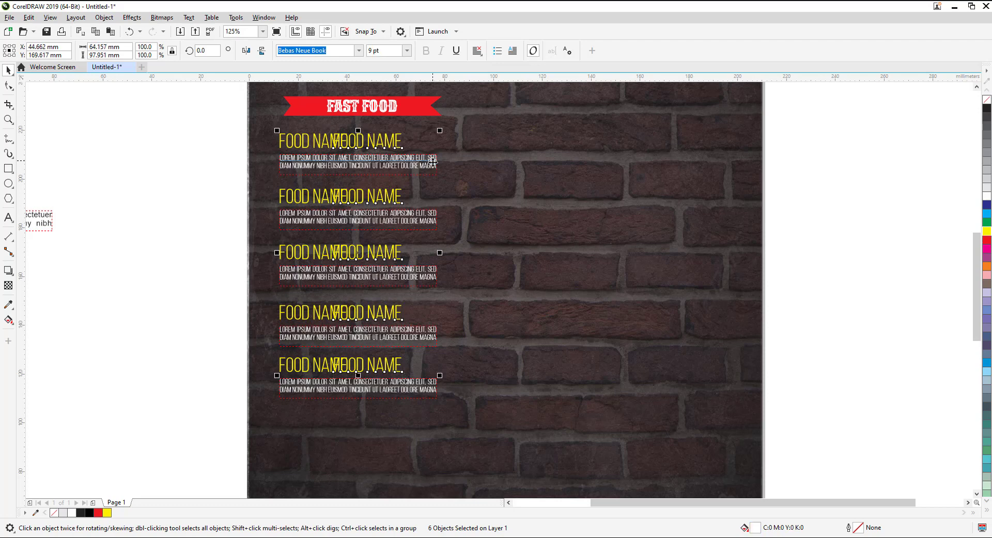
key("r")
key("Escape")
Step: Replace each of the five copied headings with the price 12
key("F8")
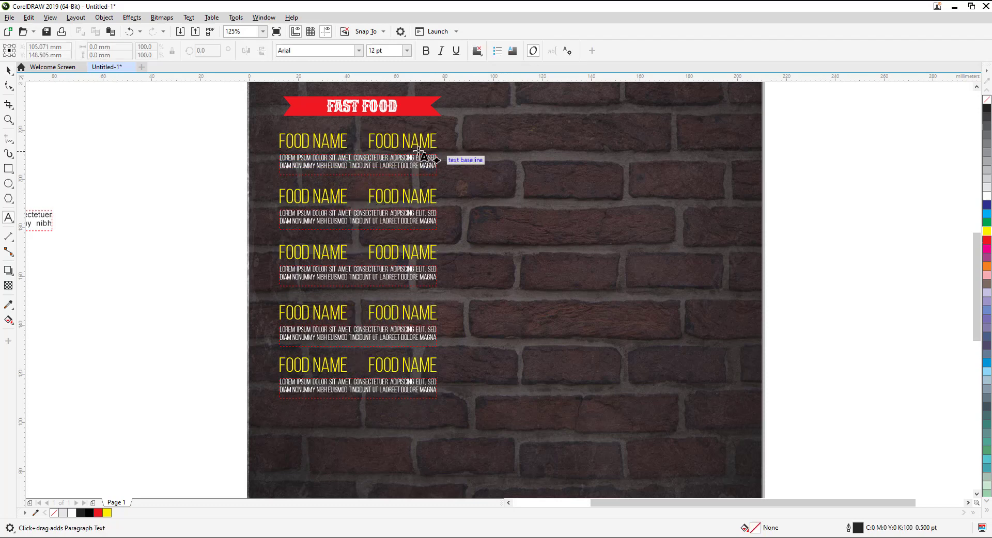
triple_click(410, 142)
type("12")
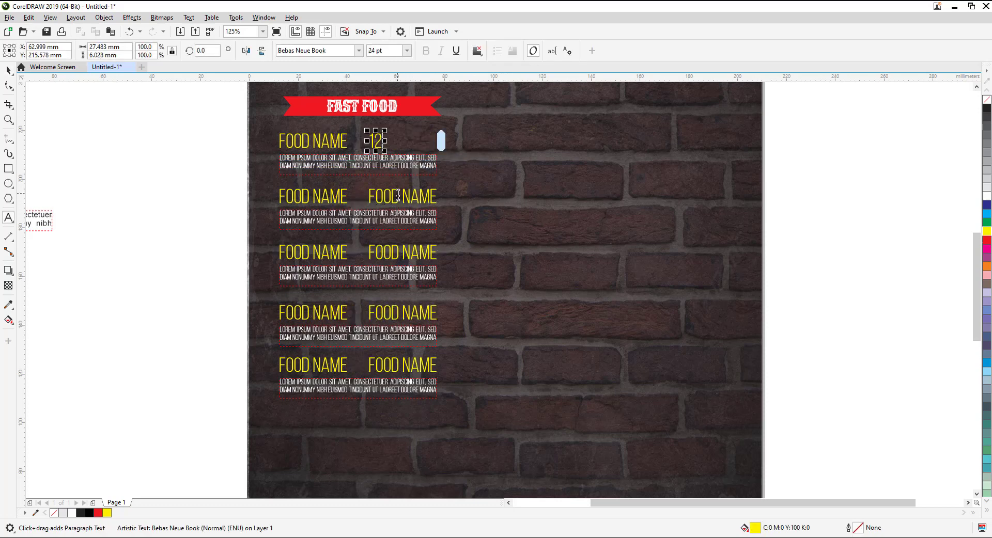
triple_click(397, 195)
type("1")
triple_click(393, 250)
type("12")
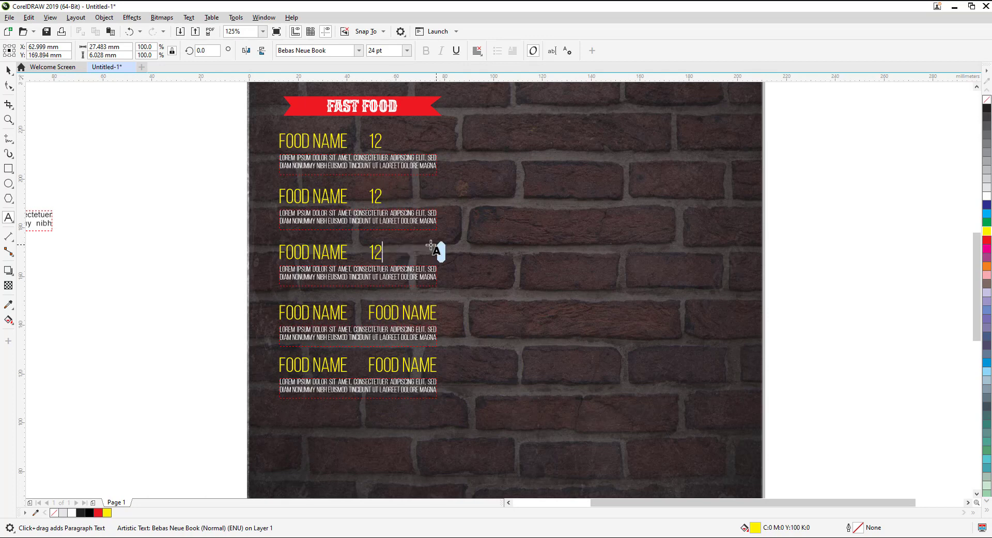
triple_click(409, 312)
type("12")
triple_click(401, 365)
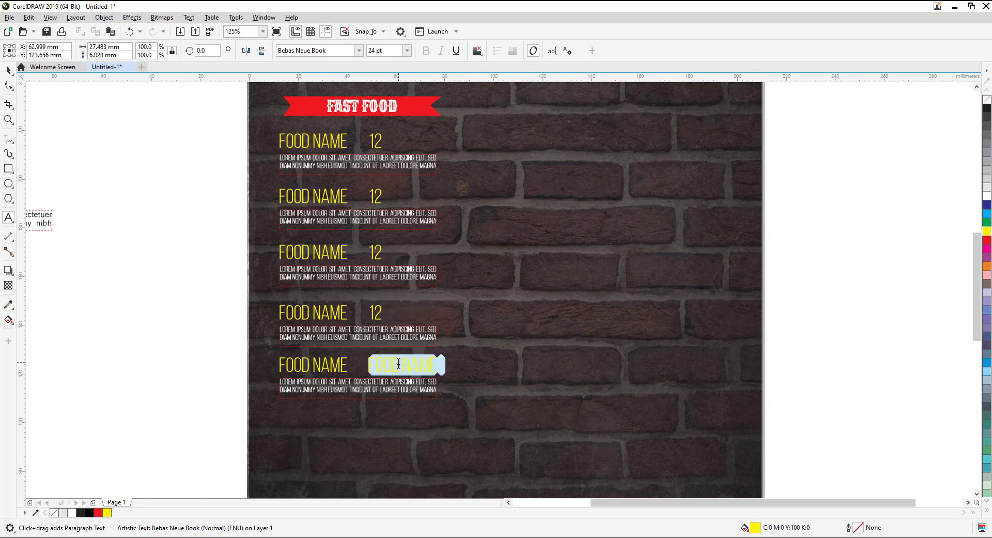
type("12")
left_click(8, 70)
mouse_move(359, 122)
left_mouse_down()
mouse_move(413, 399)
mouse_move(498, 332)
left_mouse_up()
Step: Move the prices to the list's right edge and delete the off-page leftover texts
left_click(498, 332)
scroll(498, 332, "down", 2)
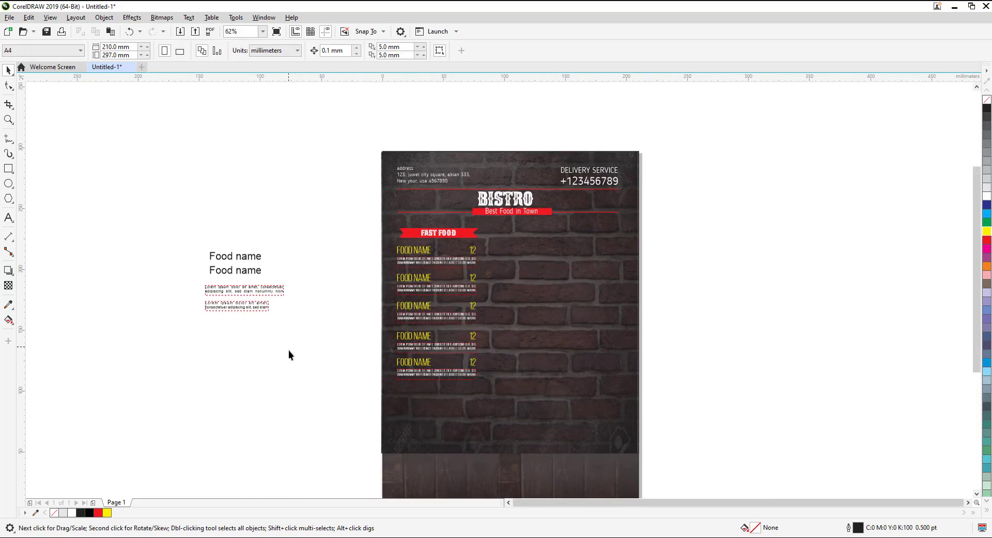
left_click_drag(288, 350, 120, 219)
key("Delete")
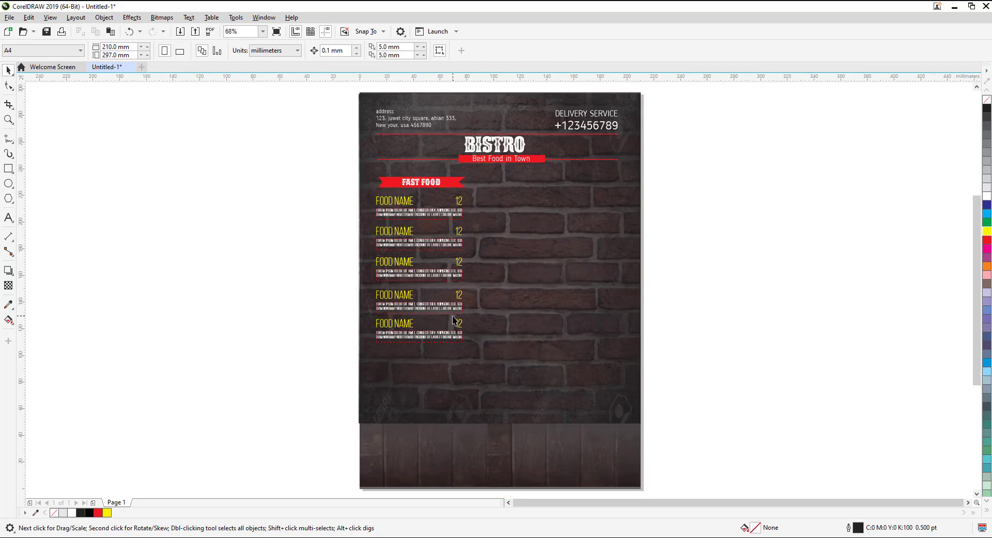
Step: Draw a white-filled rectangle to the right of the food list
left_click(8, 169)
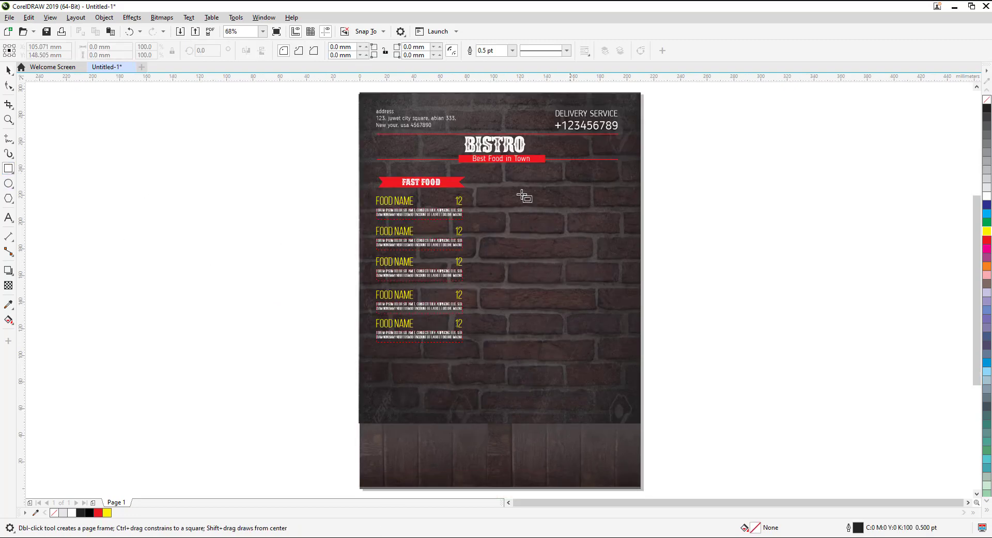
left_click_drag(456, 177, 545, 245)
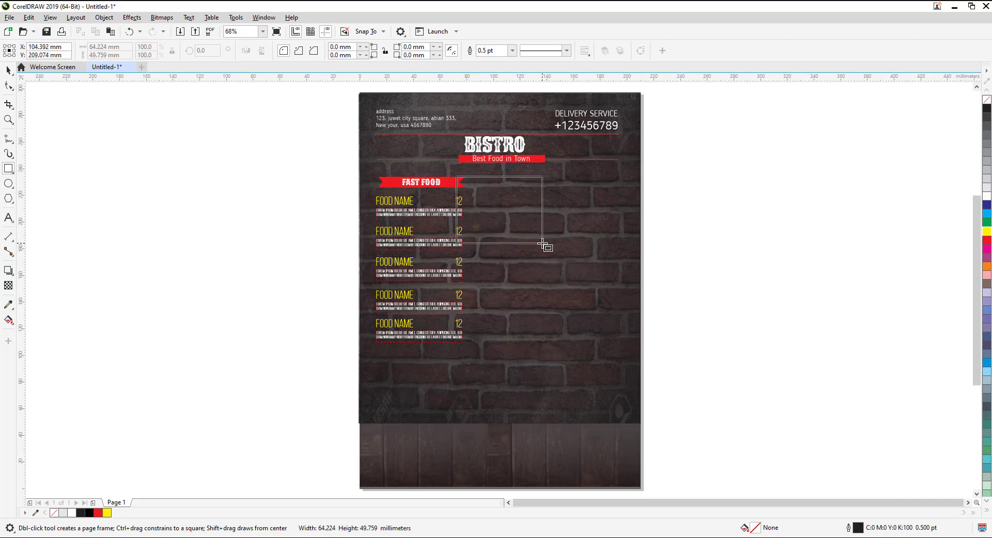
key("space")
scroll(523, 162, "up", 2)
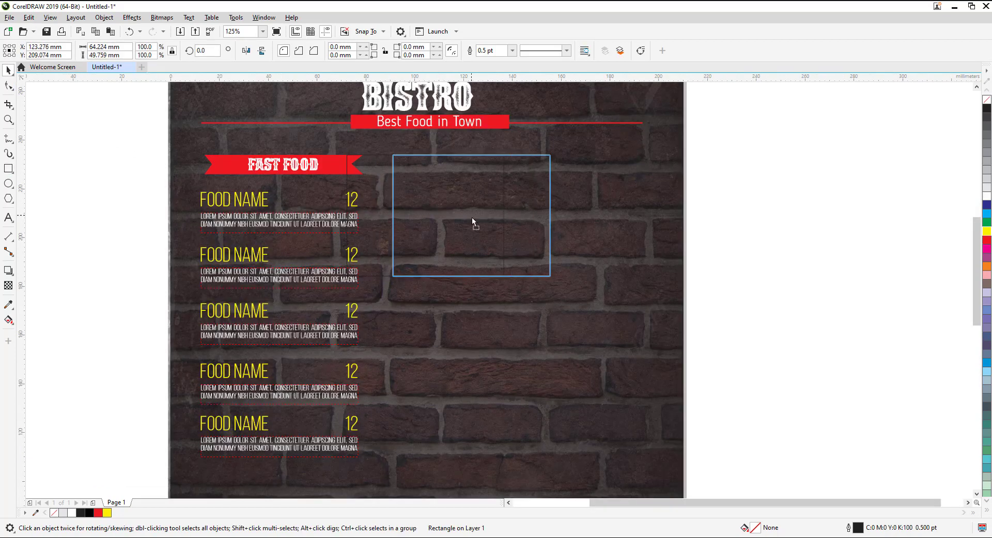
left_click_drag(552, 277, 534, 265)
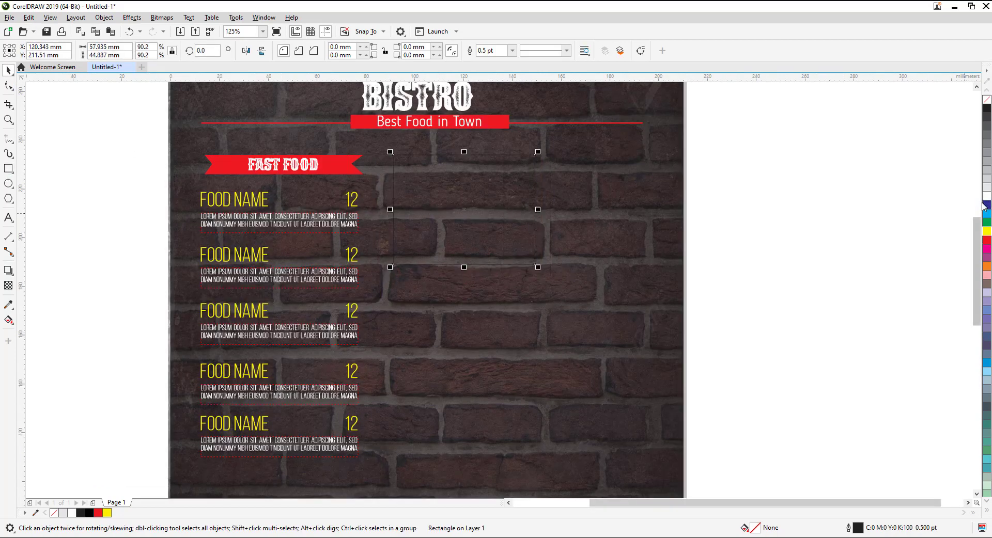
left_click(987, 195)
Step: Copy the rectangle to its right and resize the pair to fill the upper area
left_click_drag(490, 207, 639, 207)
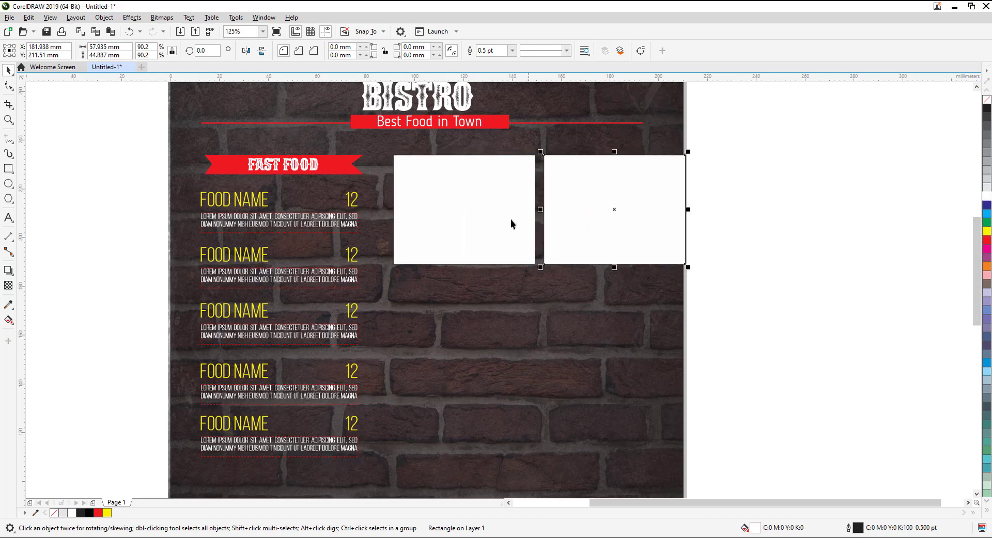
left_click(511, 222, "shift")
left_click_drag(685, 264, 644, 258)
left_click(599, 293)
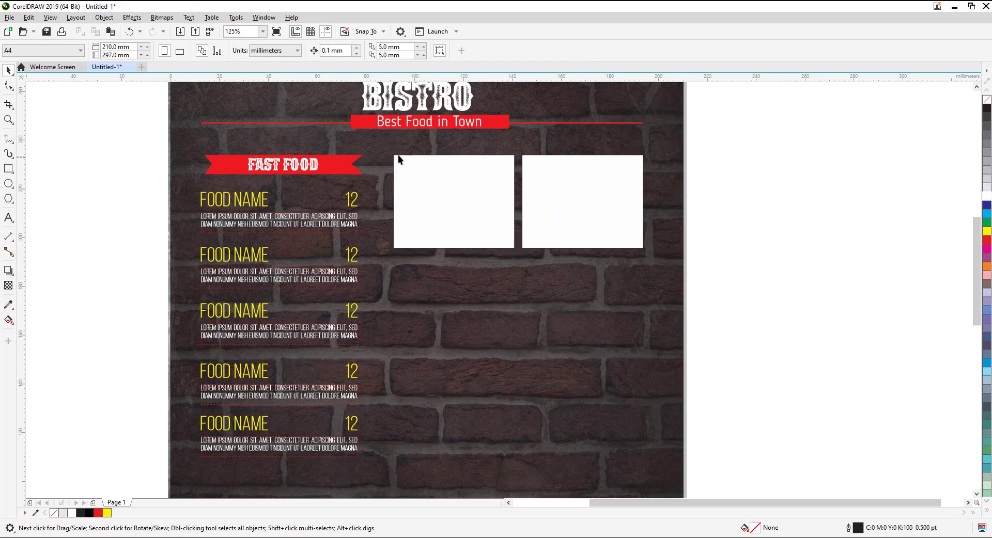
left_click(398, 157)
left_click(517, 268)
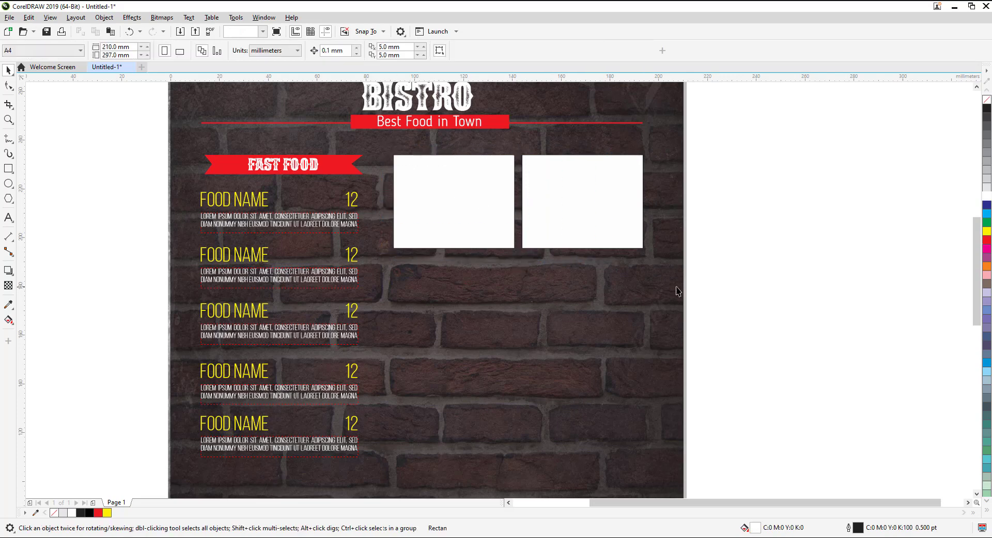
left_click_drag(651, 261, 385, 147)
left_click_drag(518, 252, 513, 269)
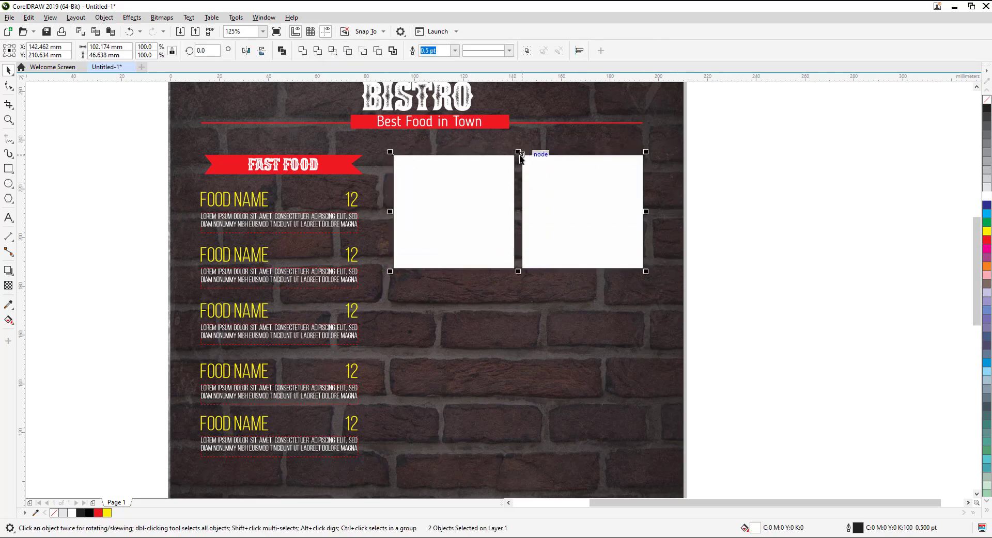
left_click_drag(518, 156, 519, 175)
left_click_drag(520, 217, 534, 251)
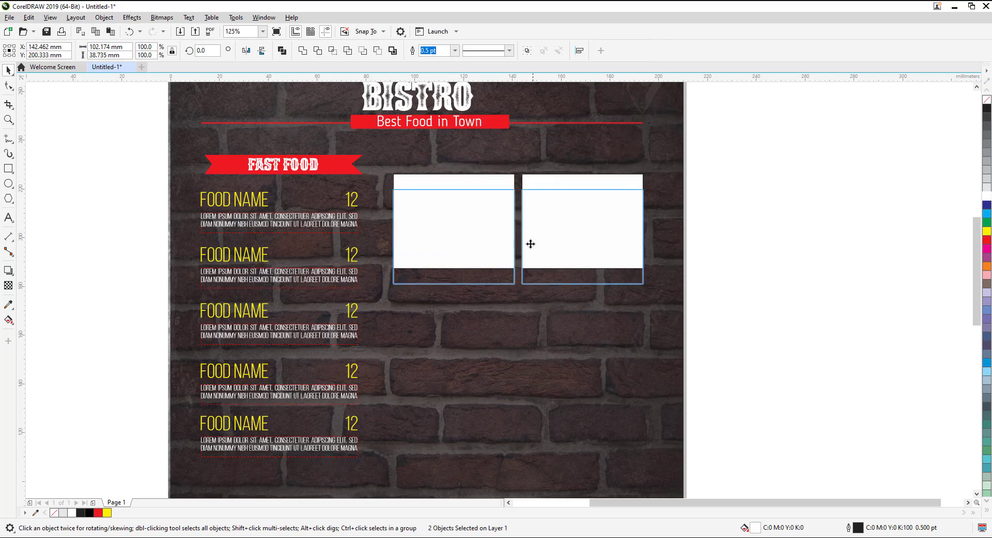
left_click_drag(390, 236, 376, 237)
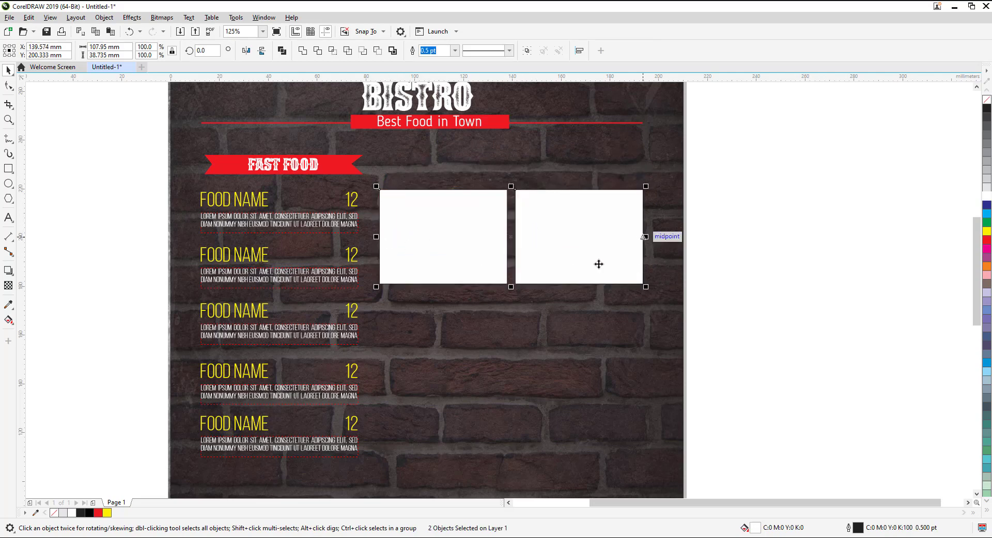
left_click_drag(512, 286, 511, 300)
Step: Copy the pair downward to form a 2×2 grid and stretch it to fit
mouse_move(512, 237)
left_mouse_down()
mouse_move(499, 364)
mouse_move(497, 355)
left_mouse_up()
left_click(542, 421)
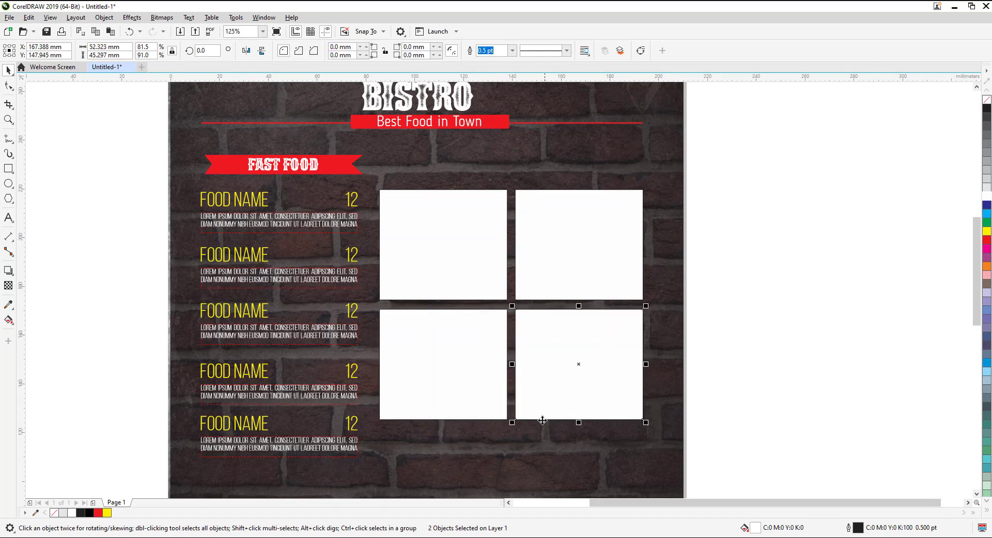
left_click_drag(670, 471, 364, 167)
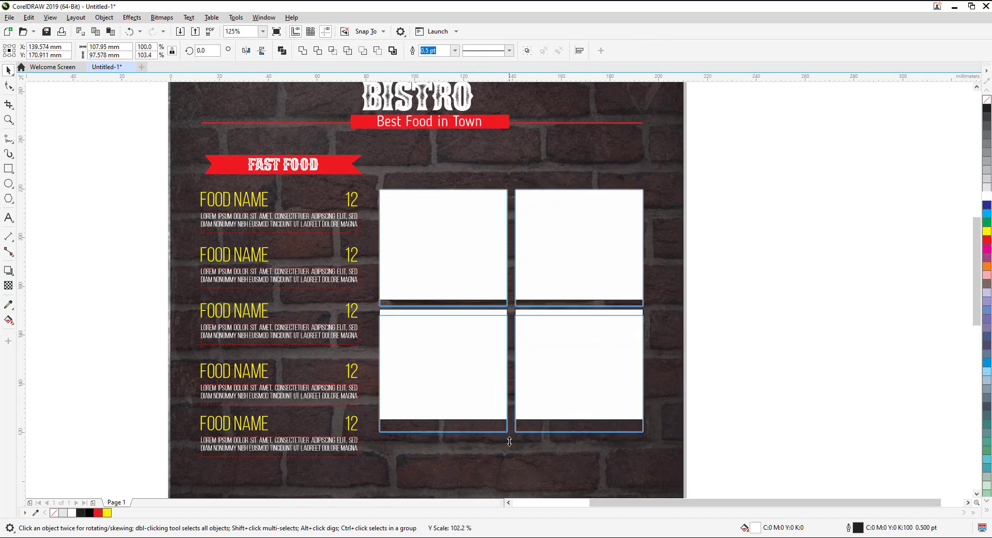
left_click_drag(511, 423, 509, 458)
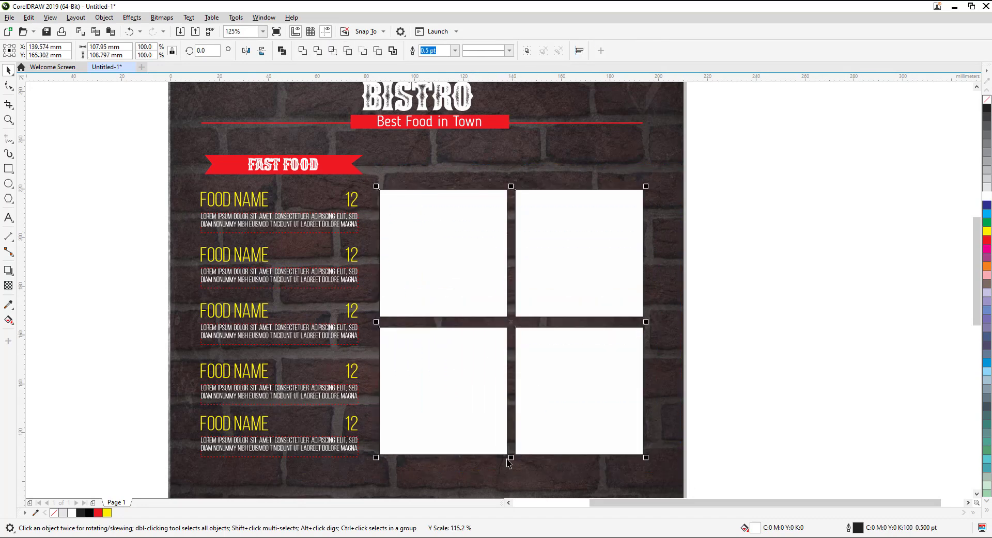
Step: Give the top-left box an inside contour with a 4.0 mm offset
left_click(8, 271)
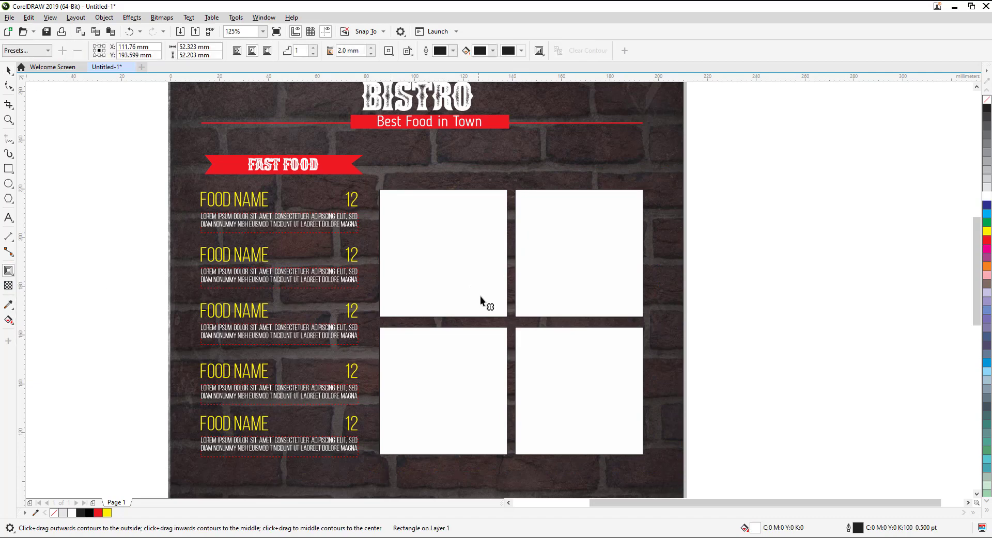
left_click(9, 70)
left_click(441, 226)
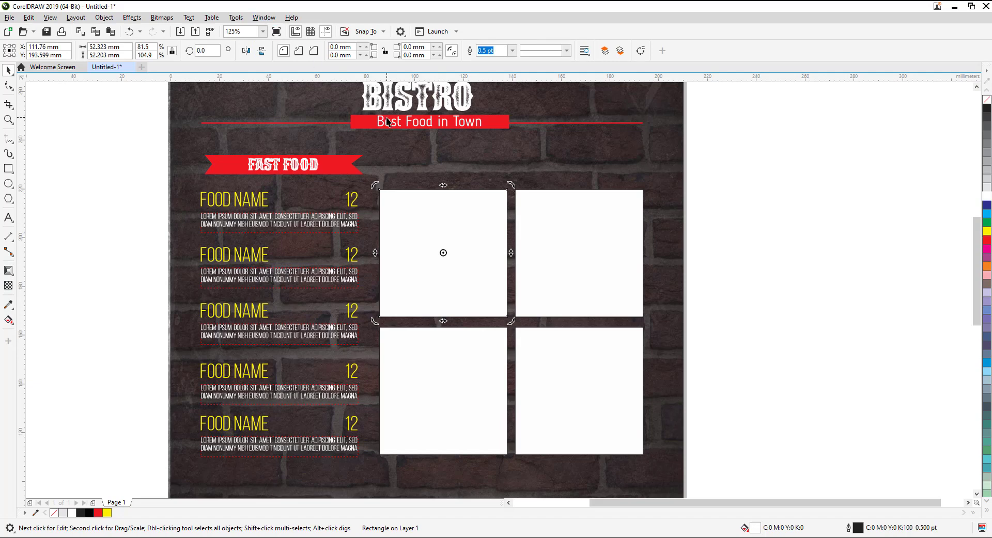
key("ctrl+F9")
left_click(400, 212)
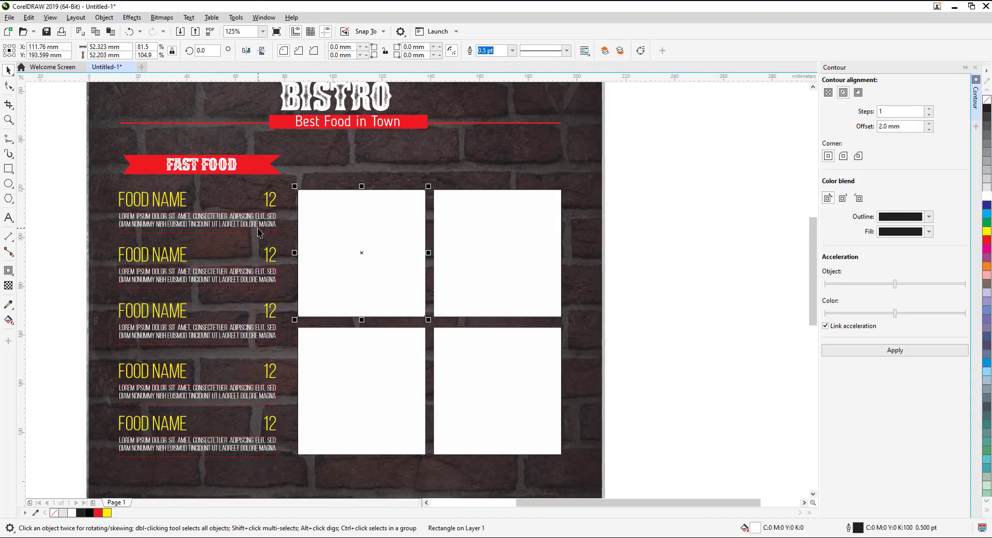
left_click(858, 355)
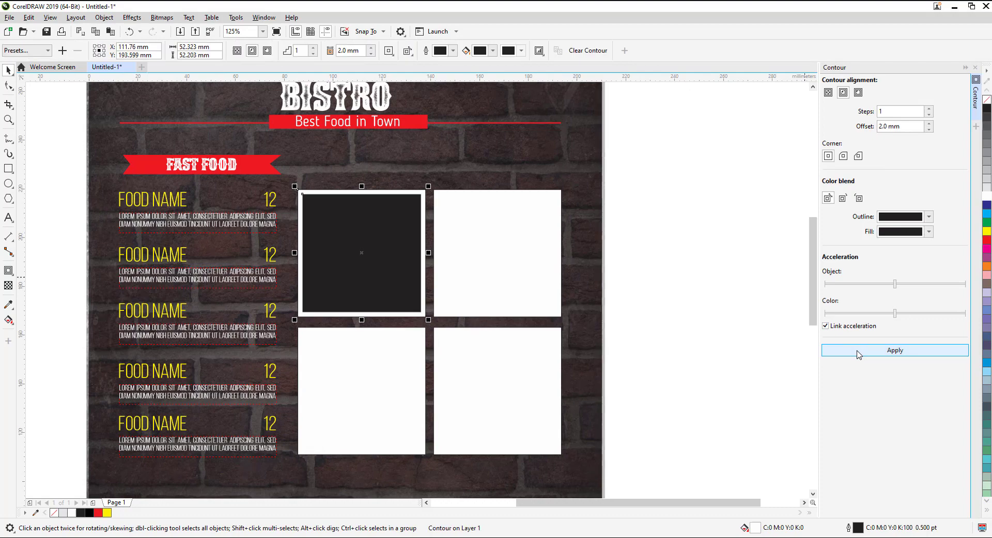
left_click(929, 125)
left_click(861, 350)
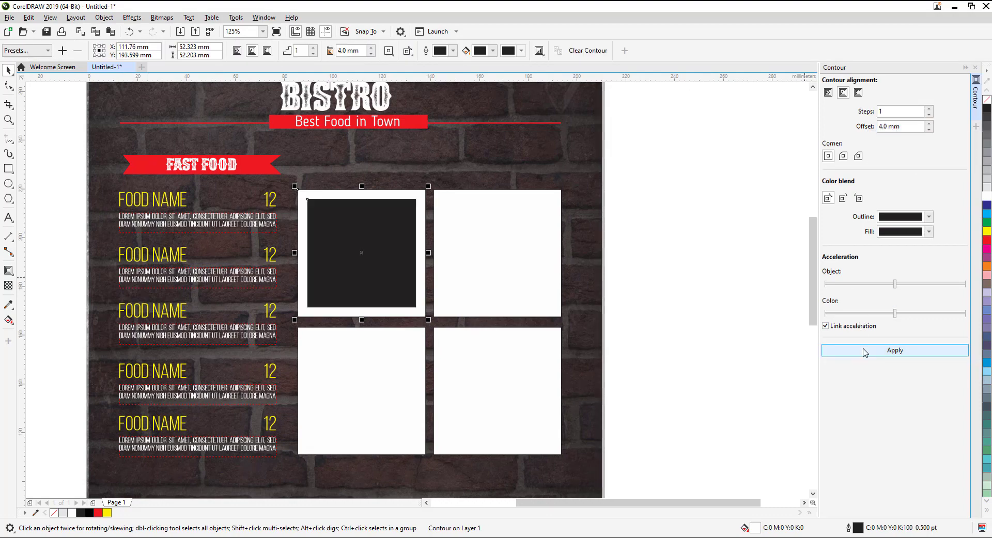
Step: Apply the same 4.0 mm inside contour to the other three boxes, then select all four
left_click(519, 262)
left_click(850, 352)
left_click(517, 393)
left_click(878, 351)
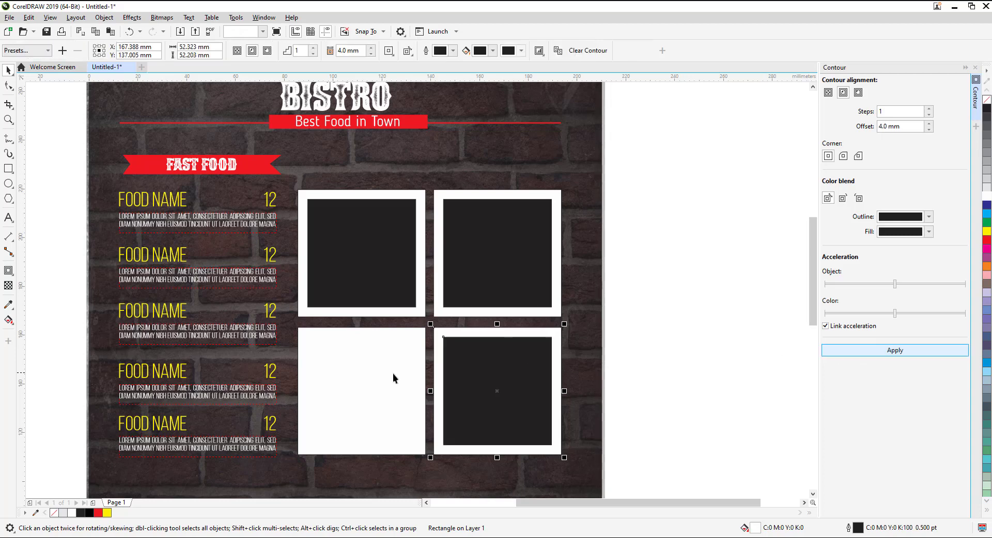
left_click(394, 376)
left_click(878, 350)
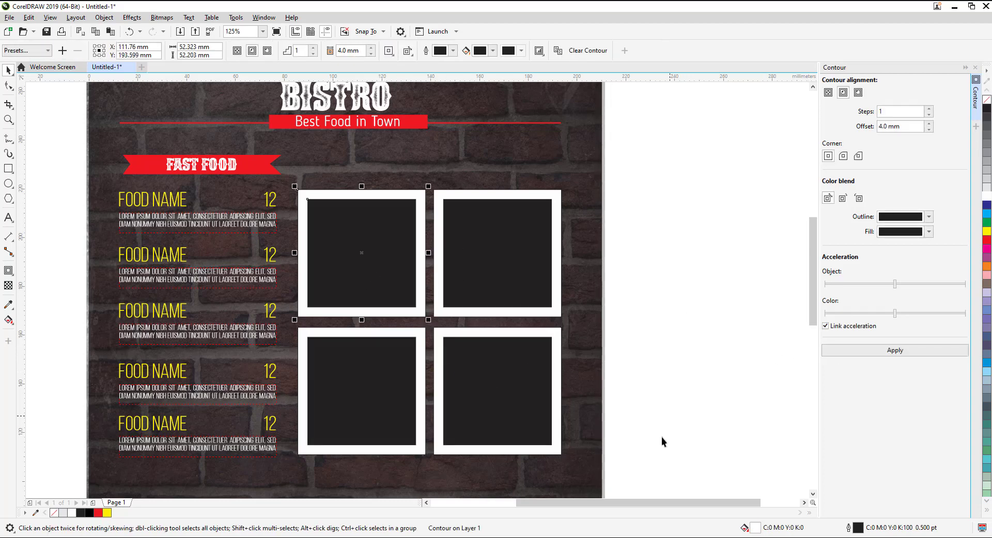
left_click_drag(602, 494, 261, 161)
left_click(104, 17)
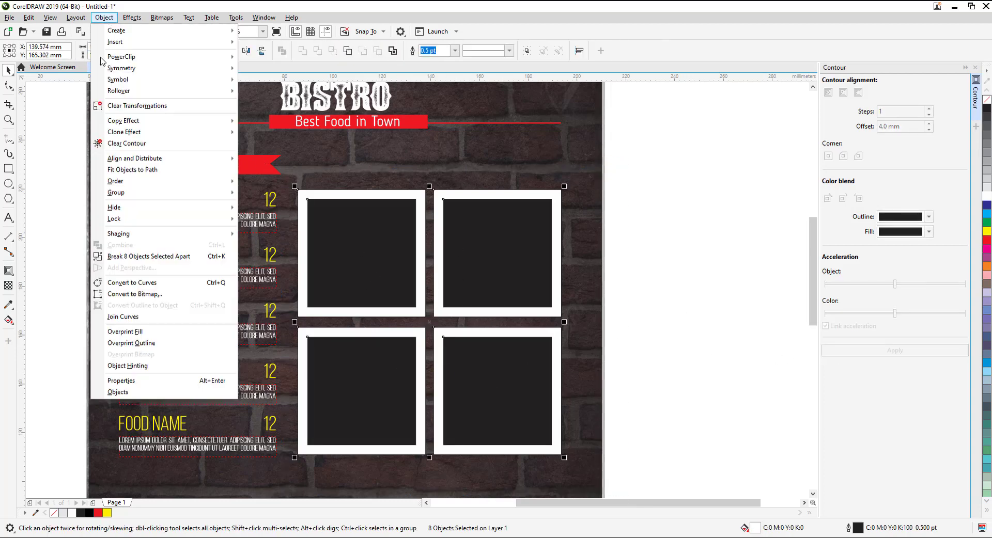
Step: Break the contours apart and import the 3.jpg steak photo over the top-left frame
left_click(124, 257)
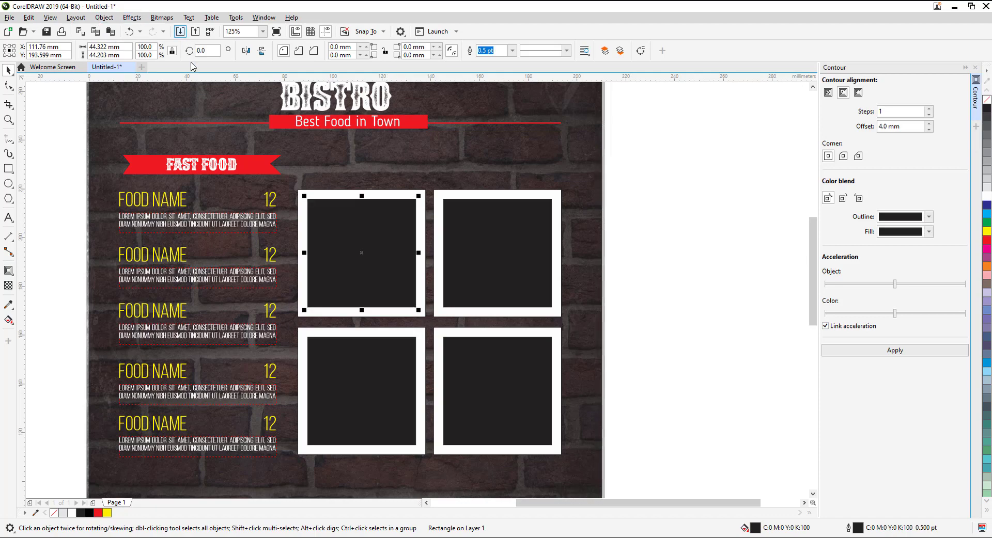
left_click(179, 31)
left_click(616, 165)
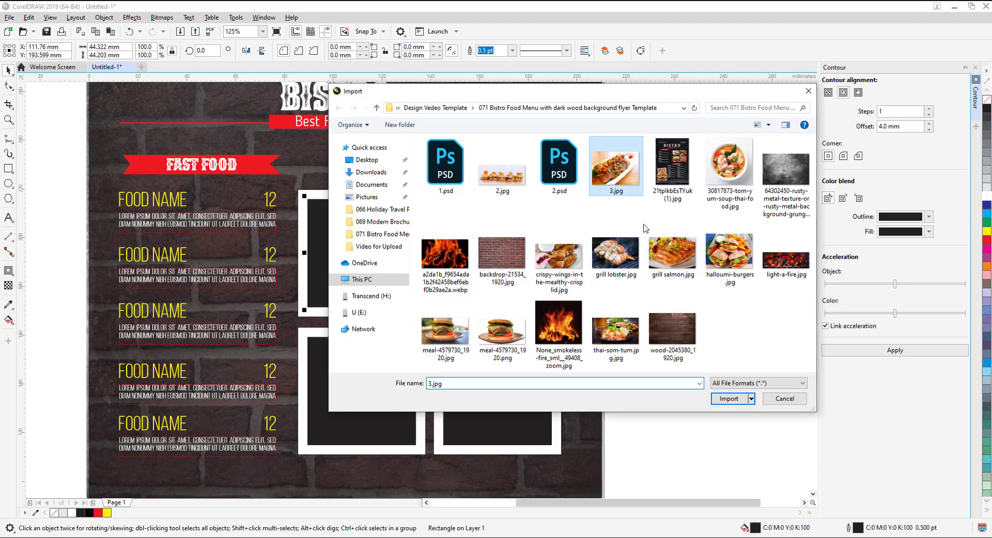
left_click(728, 399)
left_click(287, 193)
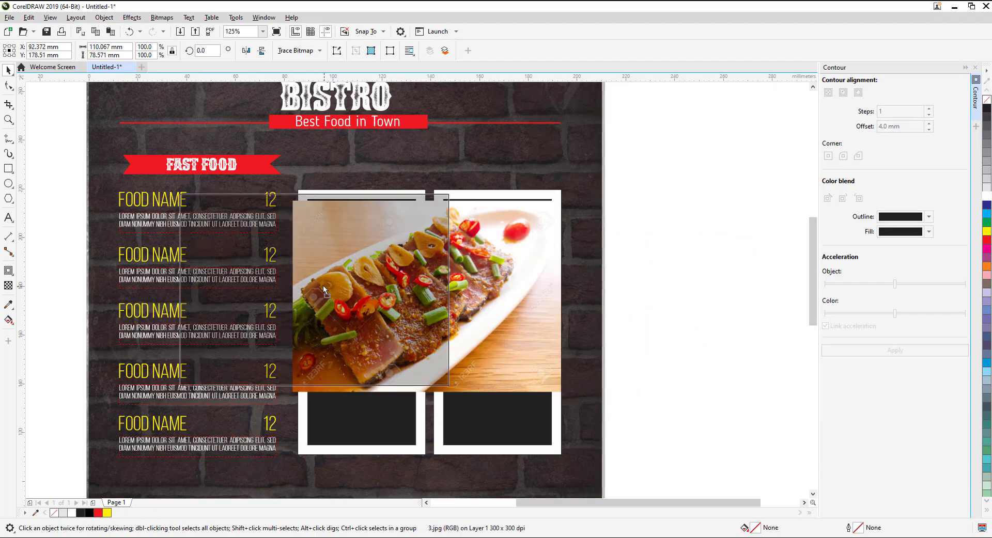
left_click_drag(324, 285, 360, 282)
Step: PowerClip the steak photo inside the top-left frame, scaled to cover it
left_click(385, 380)
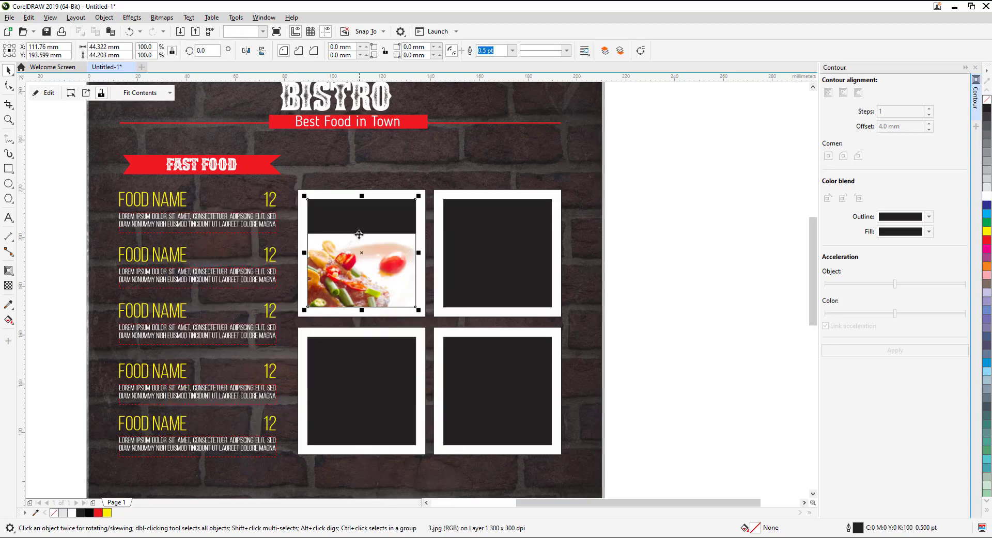
left_click(70, 95)
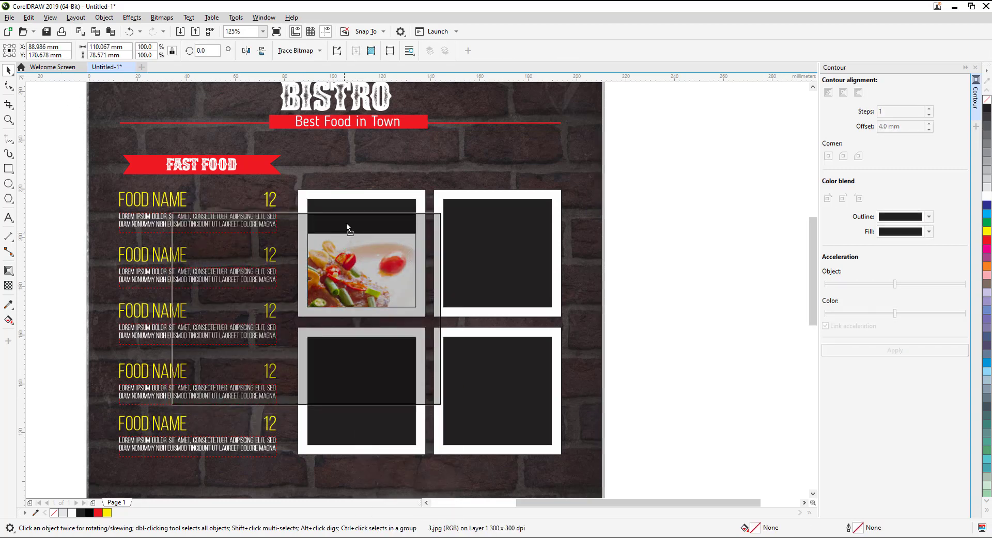
left_click_drag(346, 223, 362, 209)
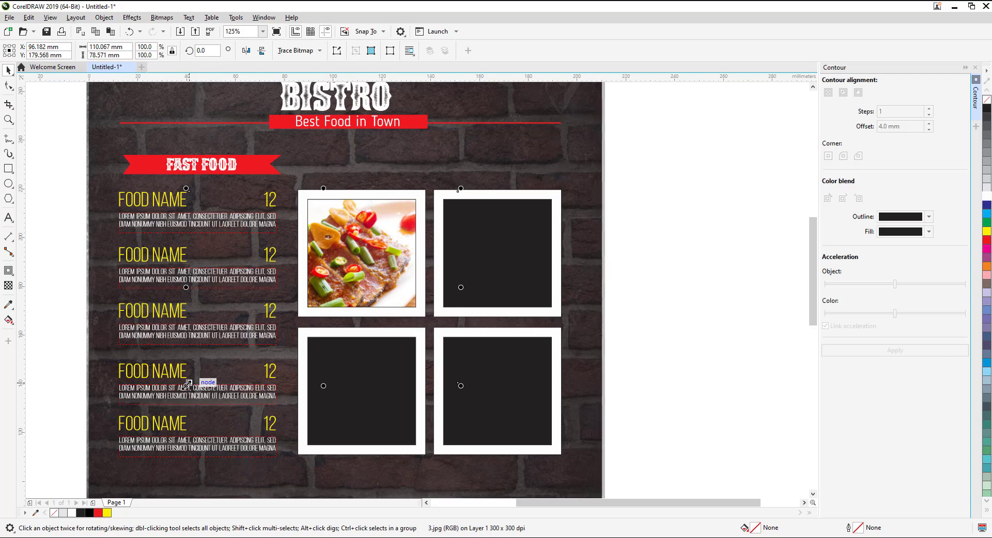
left_click_drag(188, 383, 282, 316)
left_click_drag(455, 194, 454, 192)
left_click(364, 240)
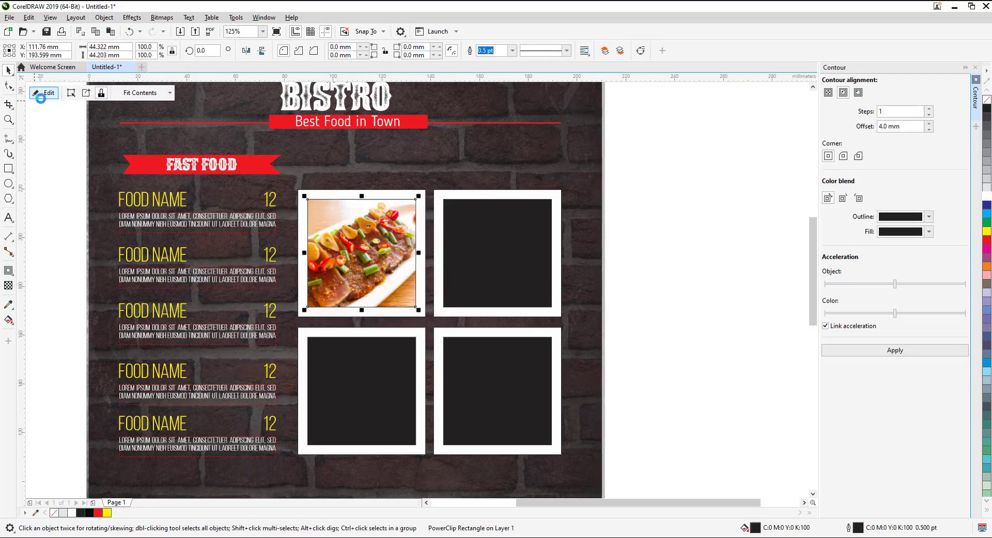
left_click(43, 93)
left_click(43, 93)
key("Escape")
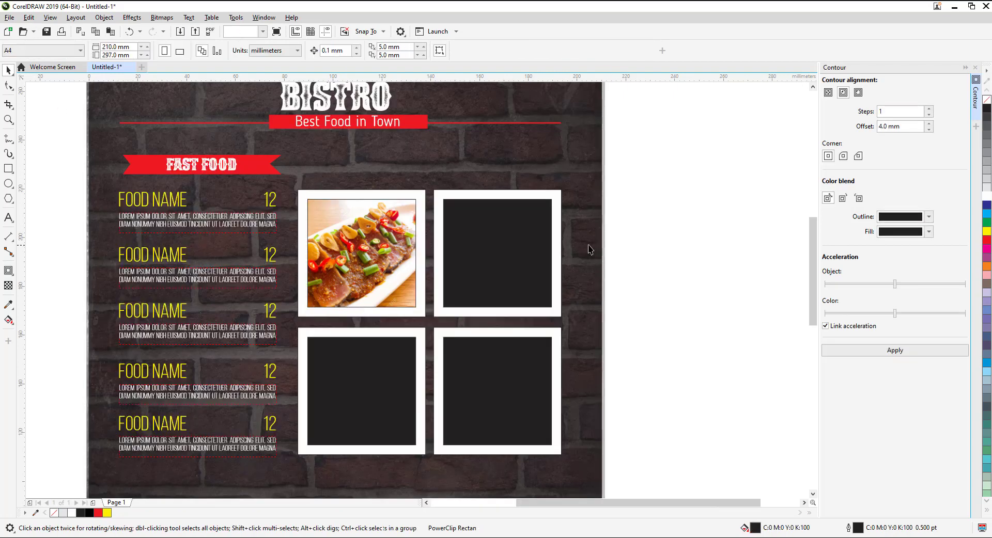
Step: Import the tom yum soup photo and PowerClip it inside the top-right frame
key("ctrl+i")
left_click(731, 172)
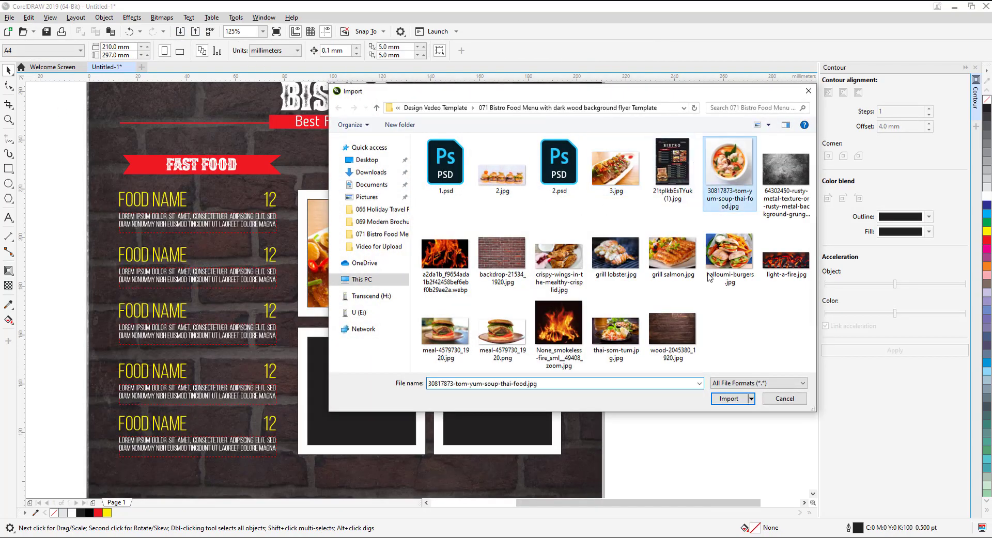
key("Return")
left_click(443, 217)
left_click_drag(443, 223, 253, 151)
right_click(406, 209)
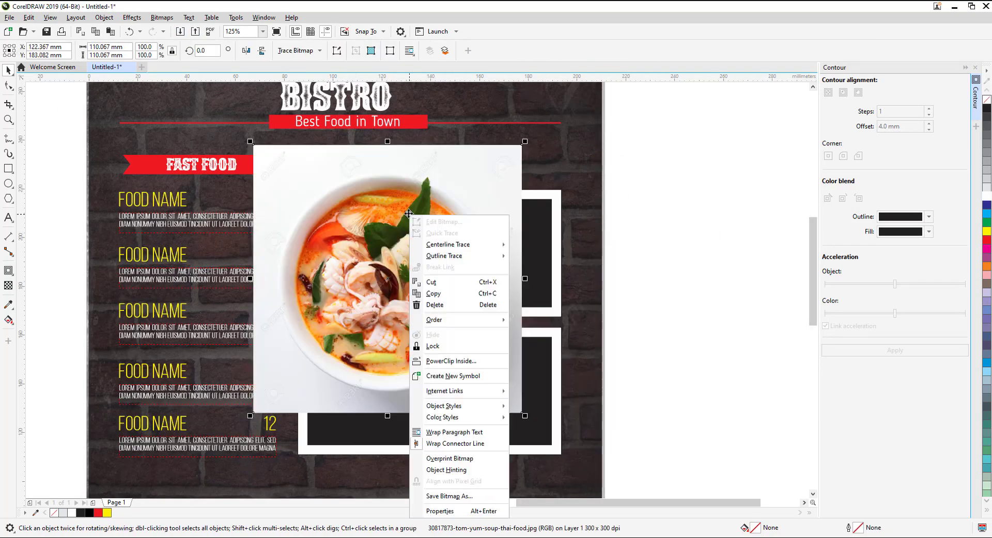
left_click(538, 253)
left_click(538, 252)
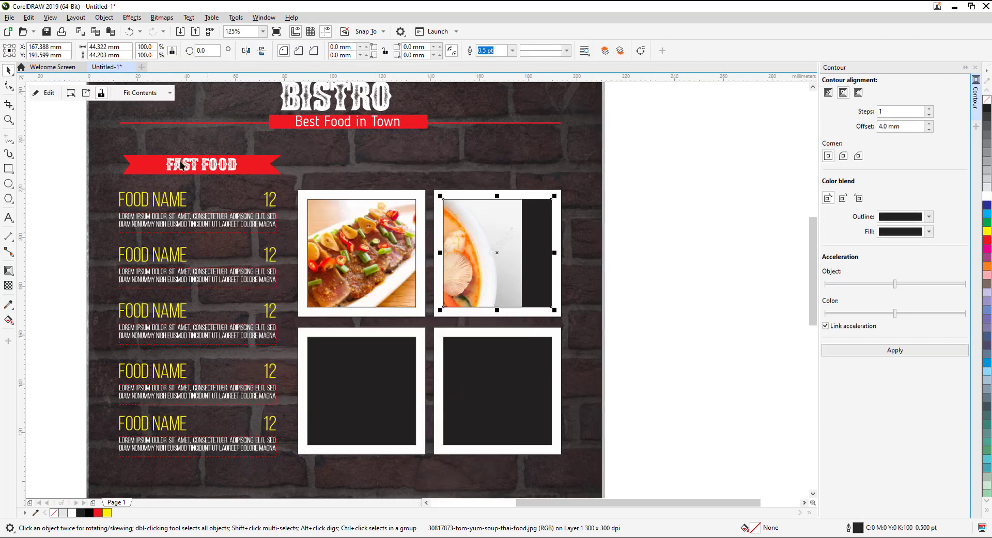
Step: Shrink the soup photo to about 60 mm and center the bowl in its frame
left_click(37, 93)
left_click_drag(476, 250, 477, 250)
left_click_drag(626, 407, 569, 338)
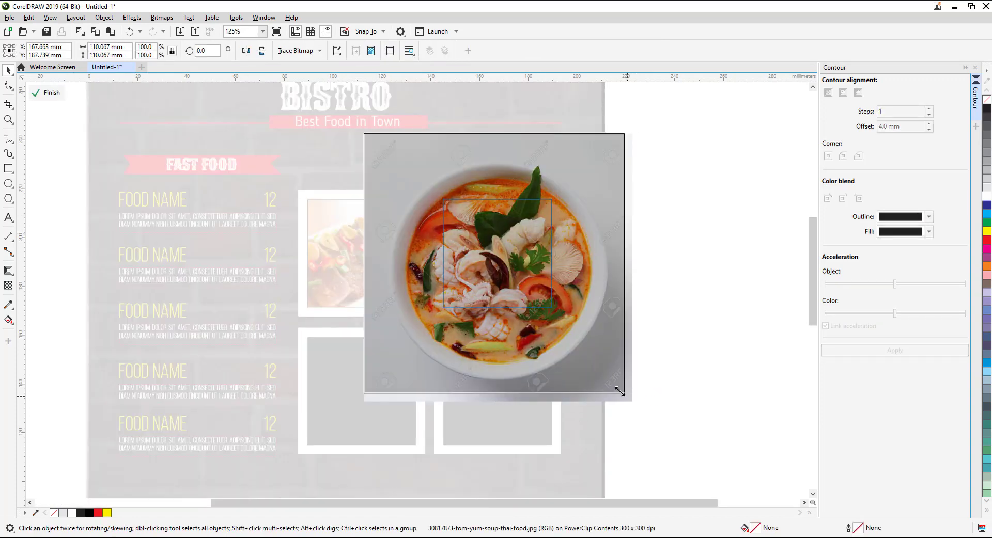
left_click_drag(367, 137, 419, 189)
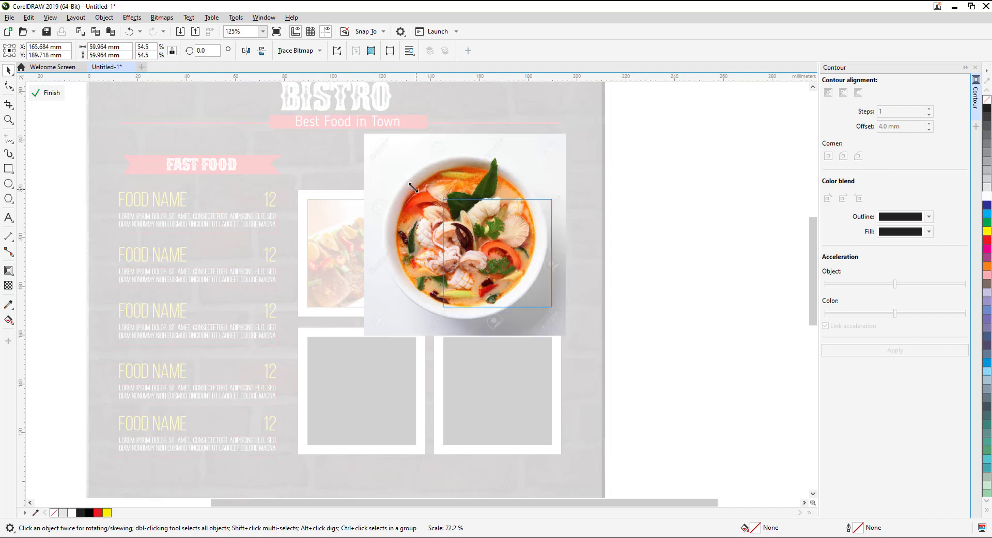
left_click_drag(508, 272, 511, 262)
left_click(52, 93)
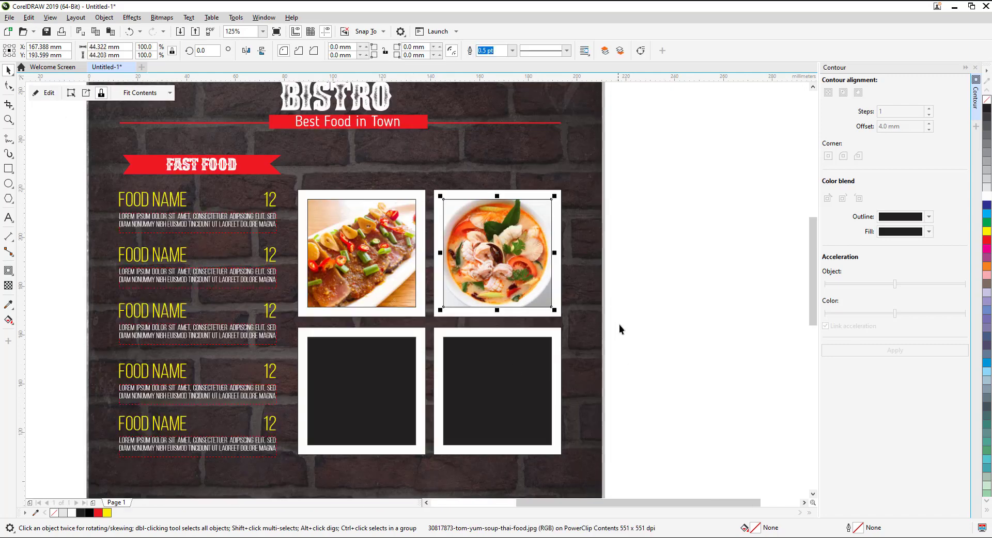
Step: Import halloumi-burgers.jpg and PowerClip it inside the lower-left photo frame
left_click(180, 31)
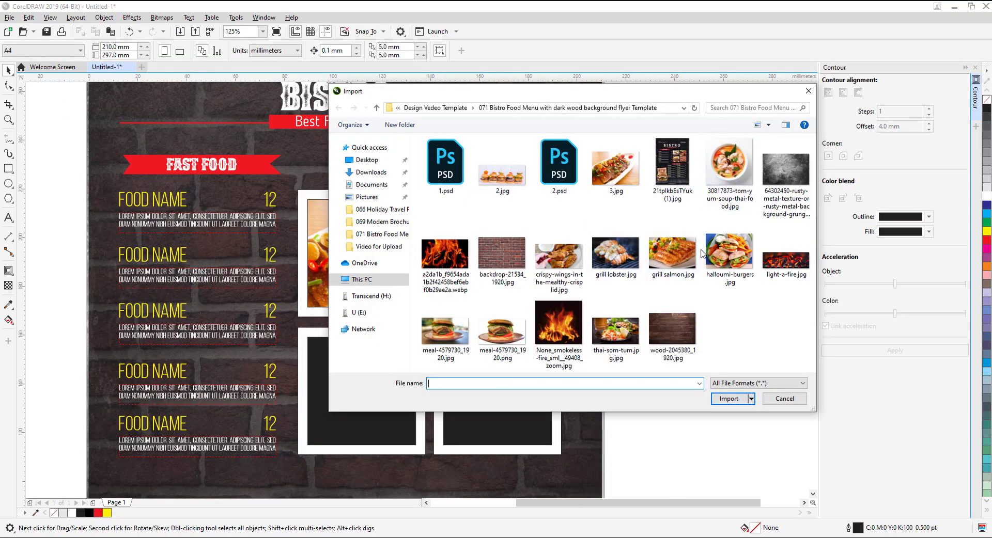
left_click(729, 254)
left_click(328, 348)
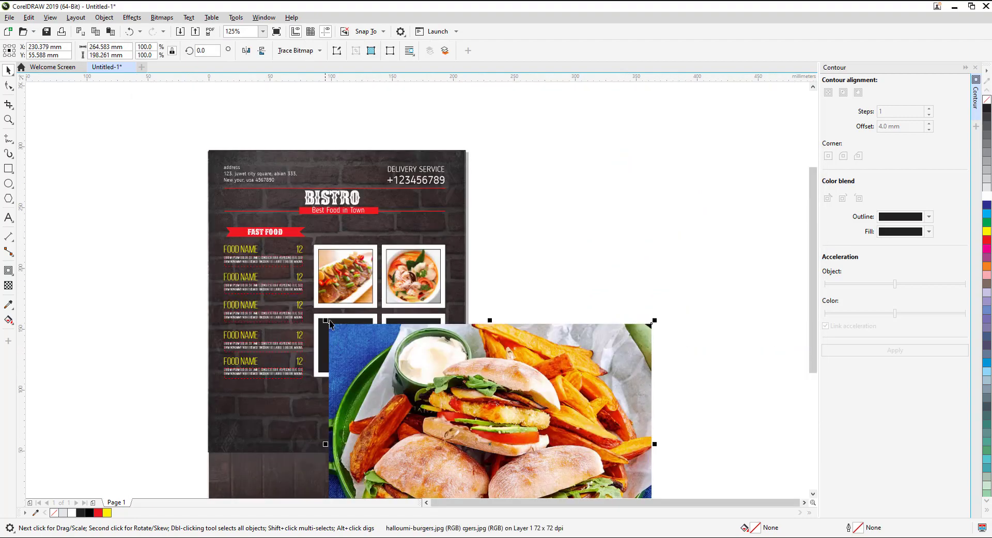
scroll(326, 297, "down", 2)
left_click(320, 356)
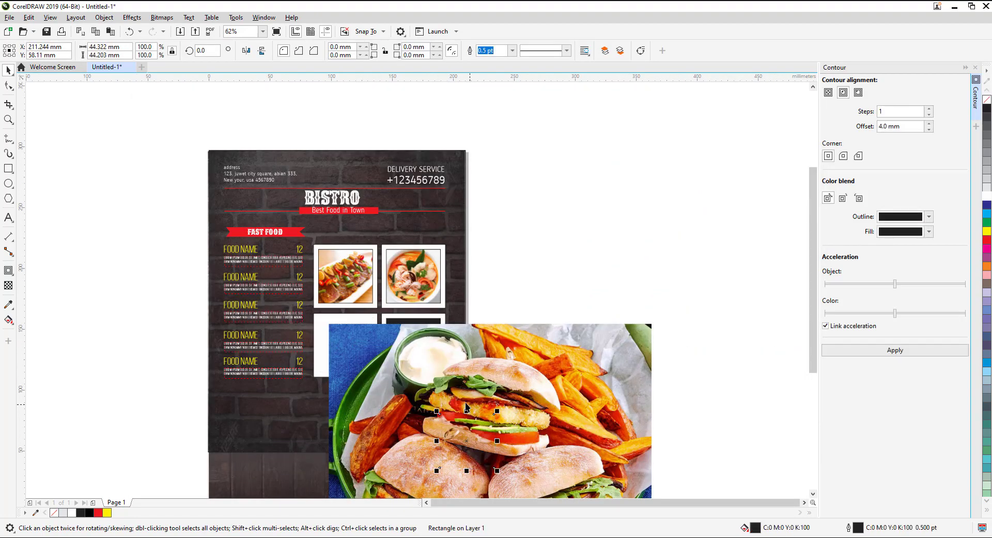
left_click(594, 380)
left_click_drag(594, 380, 338, 334)
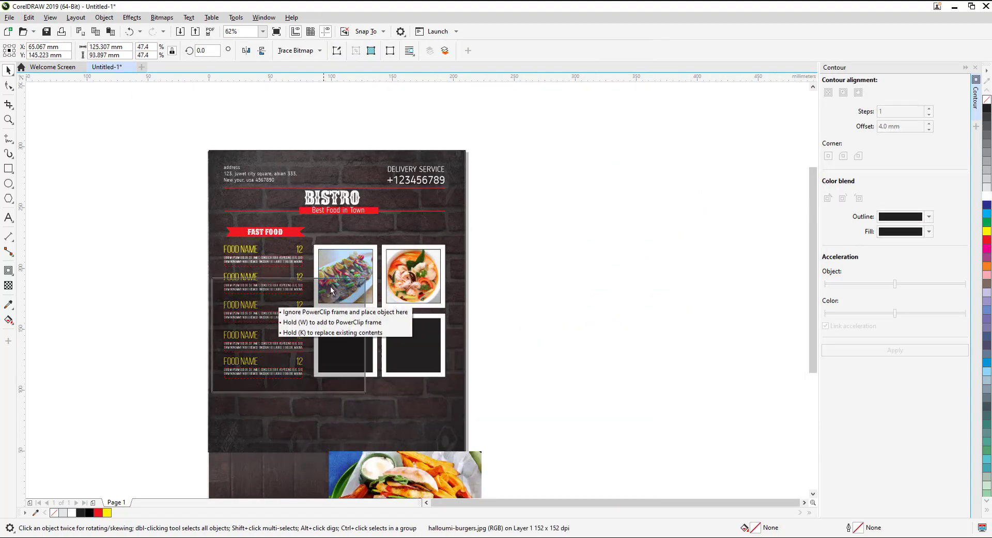
scroll(337, 334, "up", 2)
right_click(312, 310)
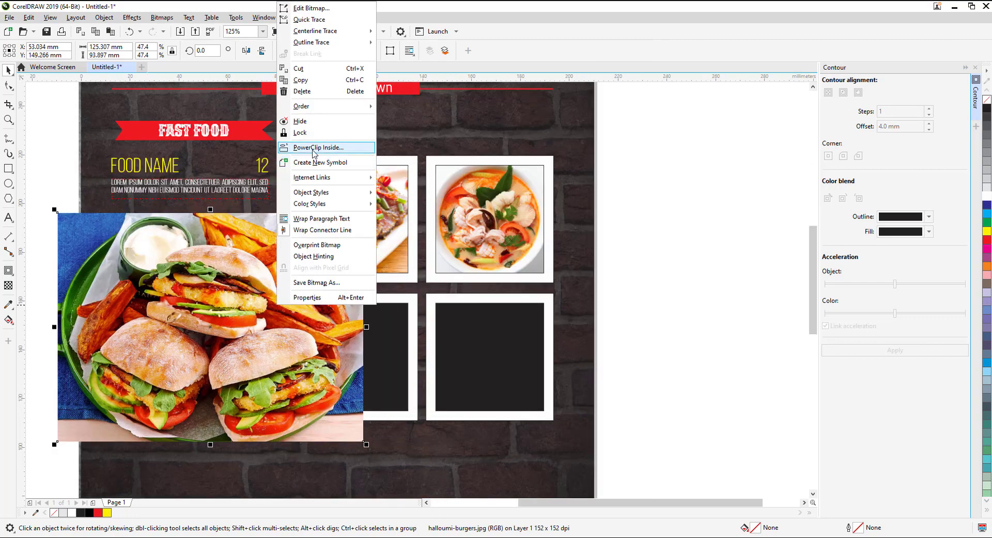
left_click(331, 144)
left_click(392, 342)
Step: Scale the burger photo to about 23.6% and shift it to fill the lower-left frame
left_click(48, 94)
left_click_drag(213, 284, 280, 276)
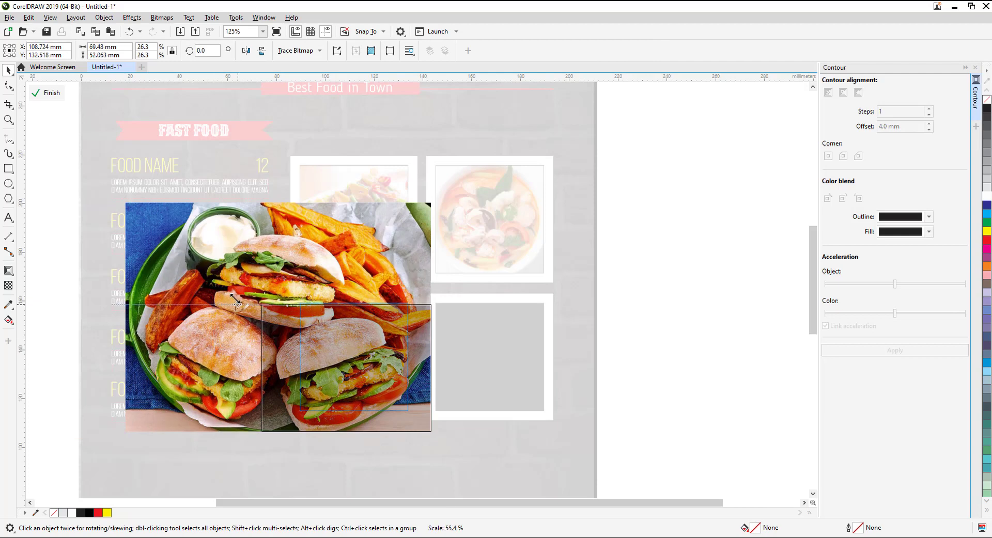
left_click_drag(124, 202, 258, 301)
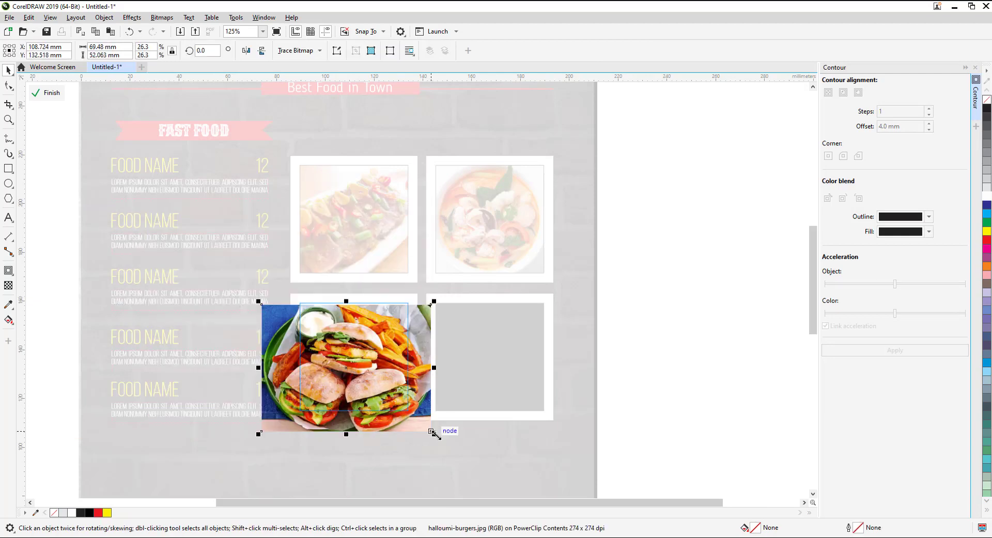
left_click_drag(432, 432, 412, 417)
left_click_drag(412, 303, 416, 298)
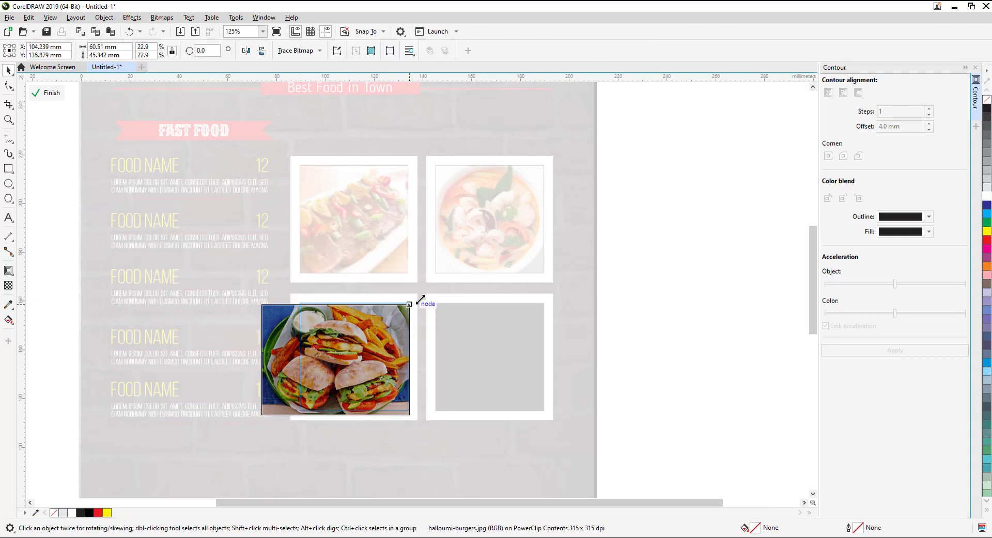
left_click_drag(362, 329, 382, 330)
left_click(48, 94)
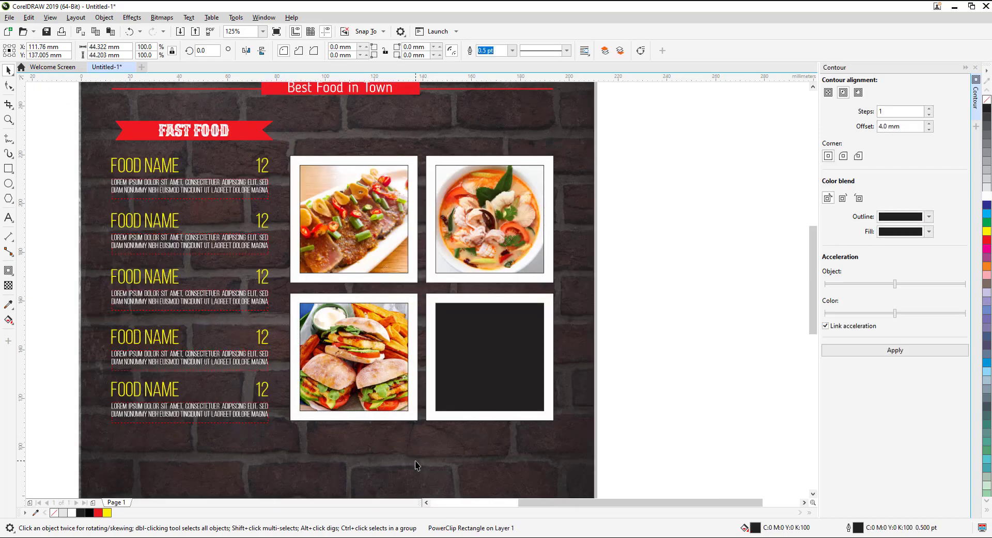
Step: Import grill lobster.jpg and PowerClip it inside the lower-right photo frame
left_click(180, 32)
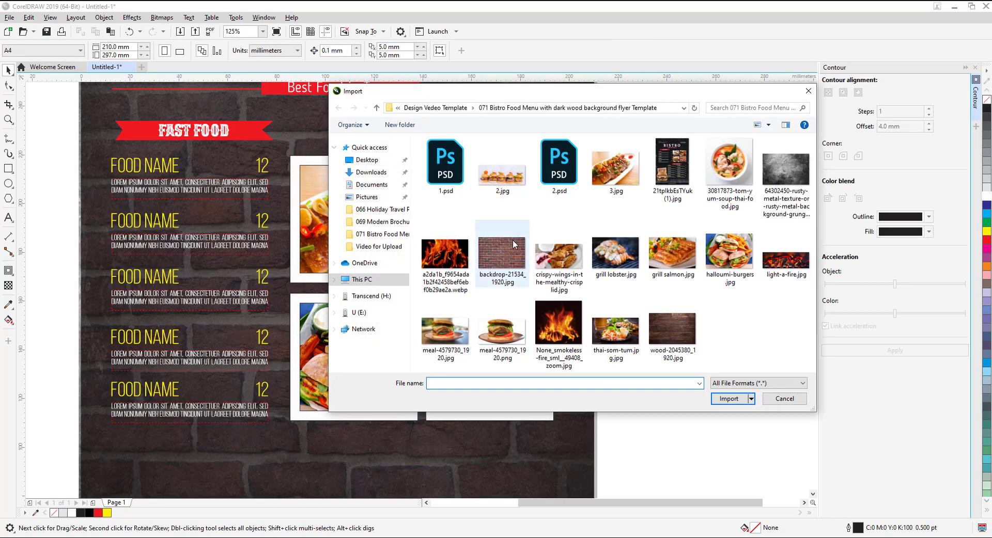
left_click(685, 261)
left_click(615, 253)
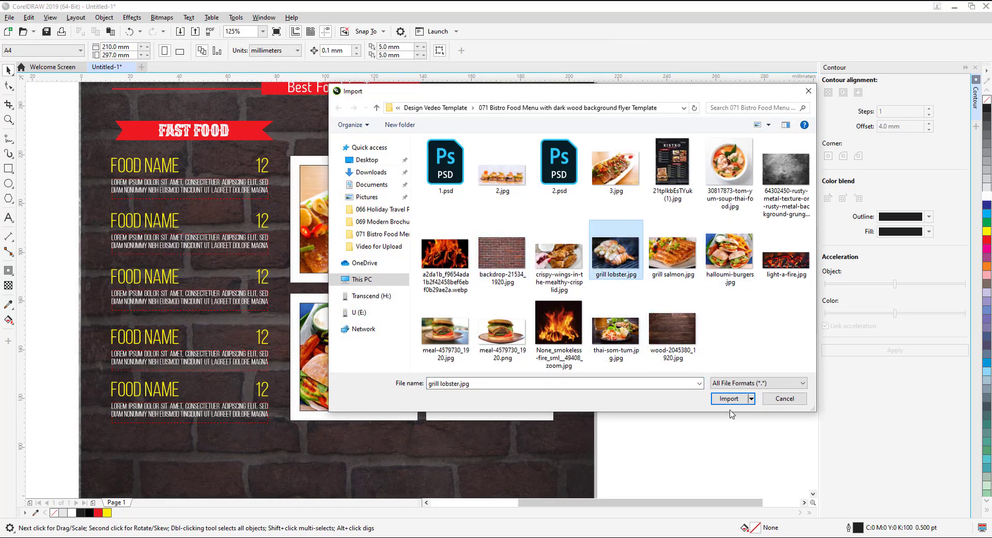
left_click(729, 399)
left_click(467, 326)
left_click_drag(554, 373, 526, 355)
right_click(522, 355)
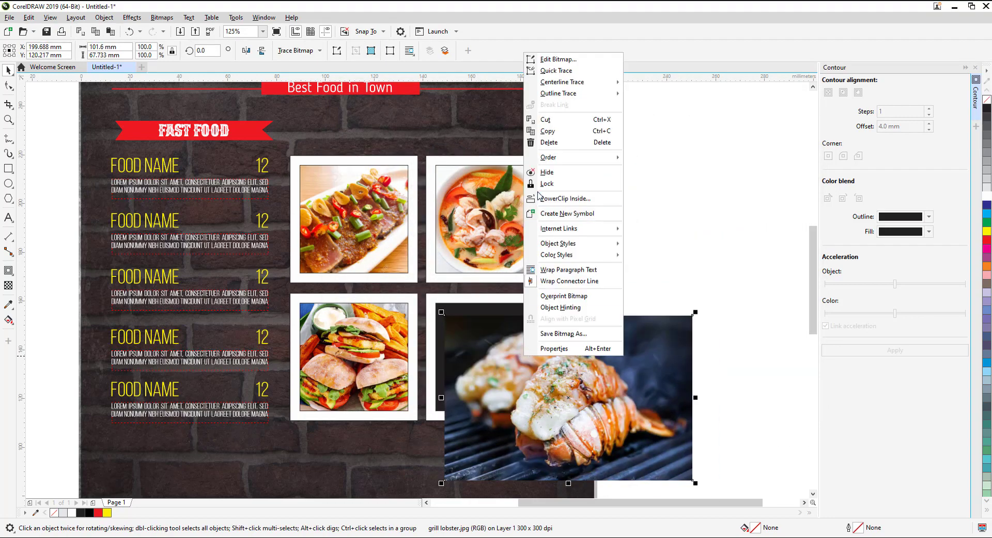
left_click(547, 201)
left_click(498, 354)
Step: Shrink and reposition the lobster photo to fit the lower-right frame, then select all four frames
left_click(49, 93)
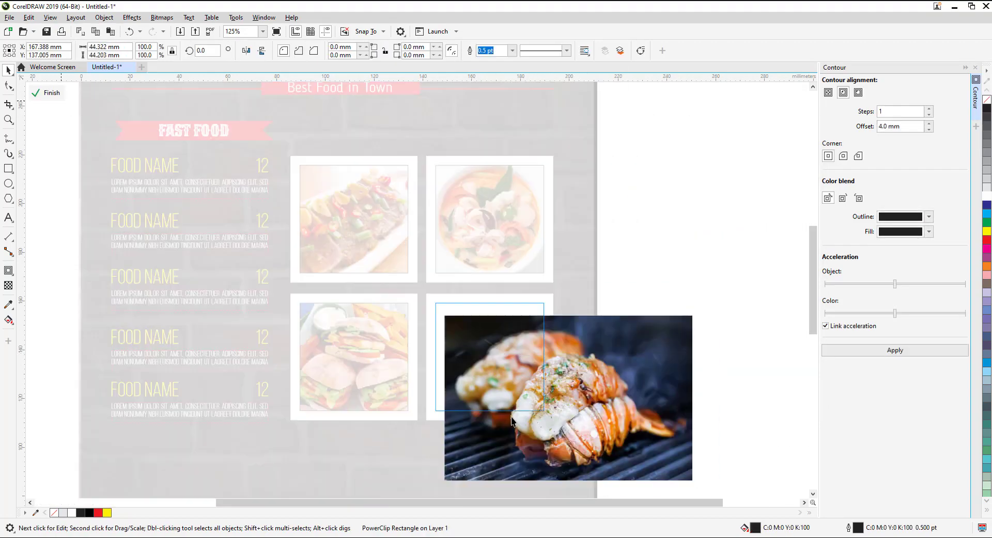
left_click_drag(627, 424, 609, 410)
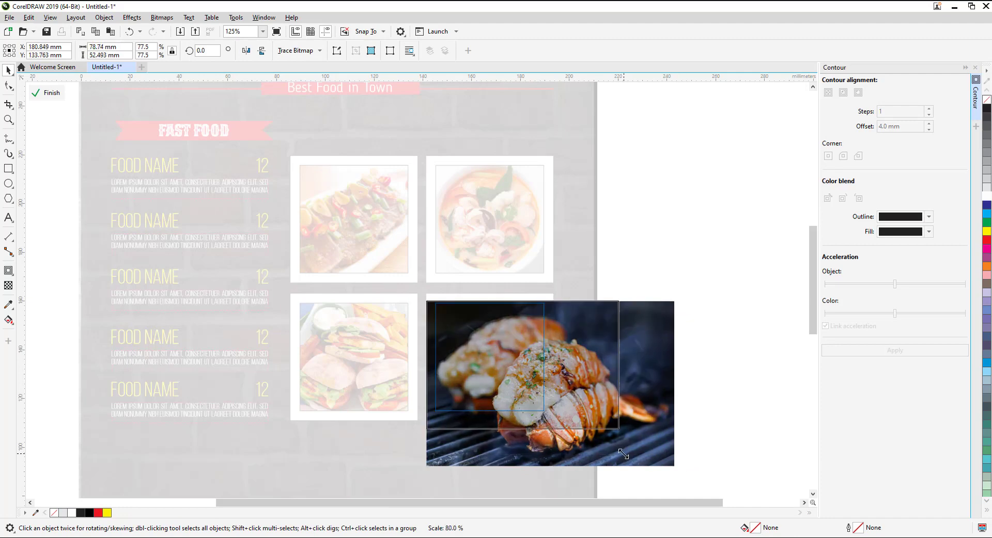
left_click_drag(677, 468, 597, 416)
left_click_drag(521, 348, 510, 347)
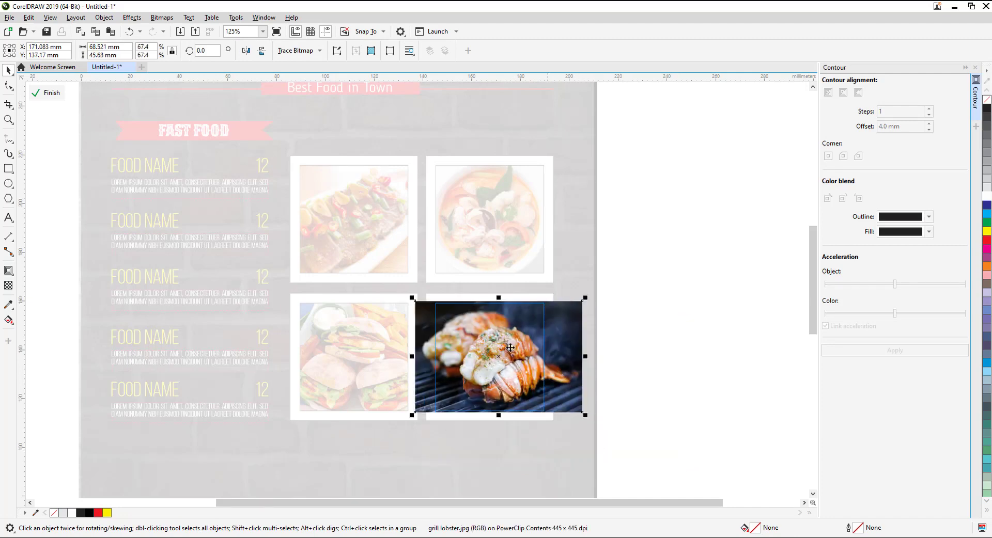
left_click(51, 93)
left_click_drag(593, 459, 280, 144)
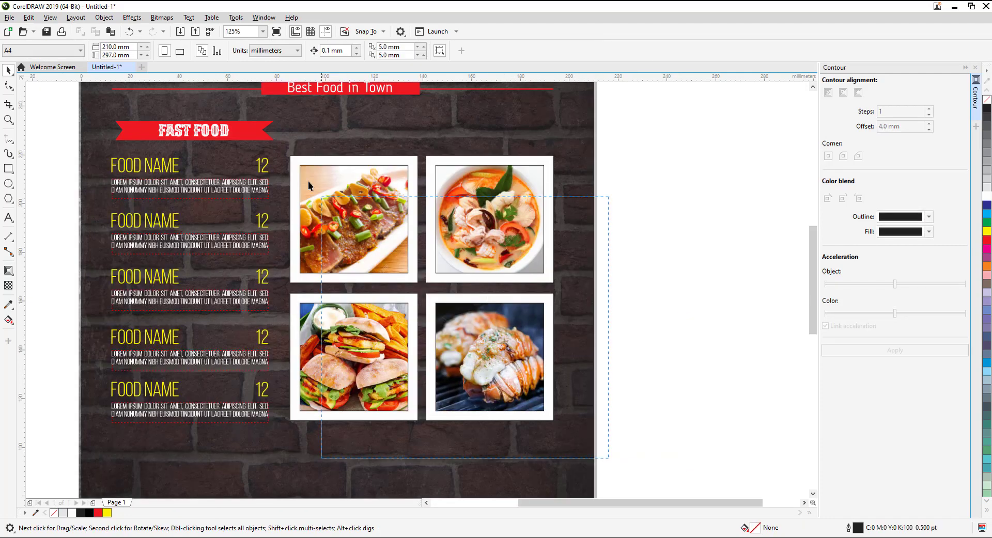
Step: Remove the thin outlines from the photo frames
right_click(988, 100)
left_click(965, 69)
left_click(478, 228)
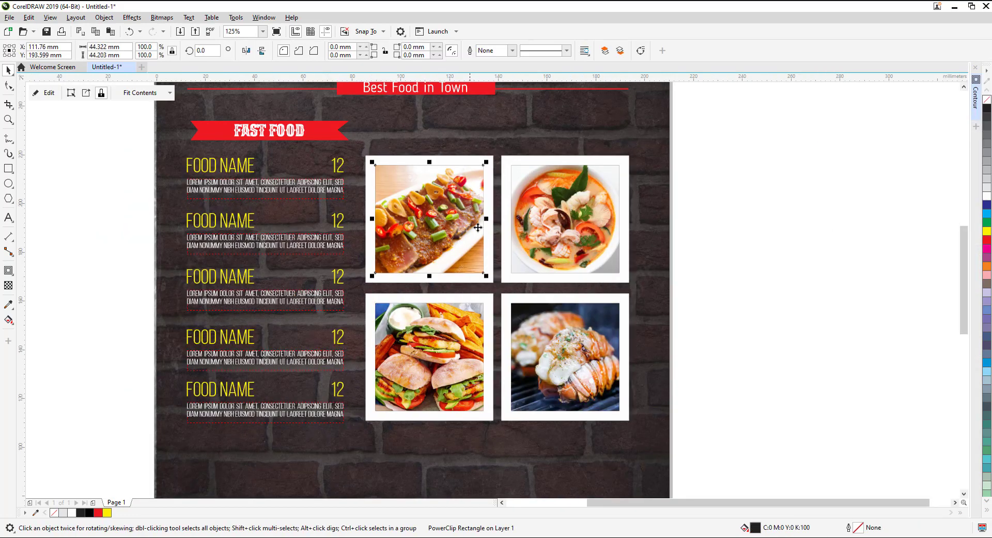
left_click(660, 439)
Step: Add a darker drop shadow to the top-right soup photo frame
left_click_drag(486, 180, 491, 149)
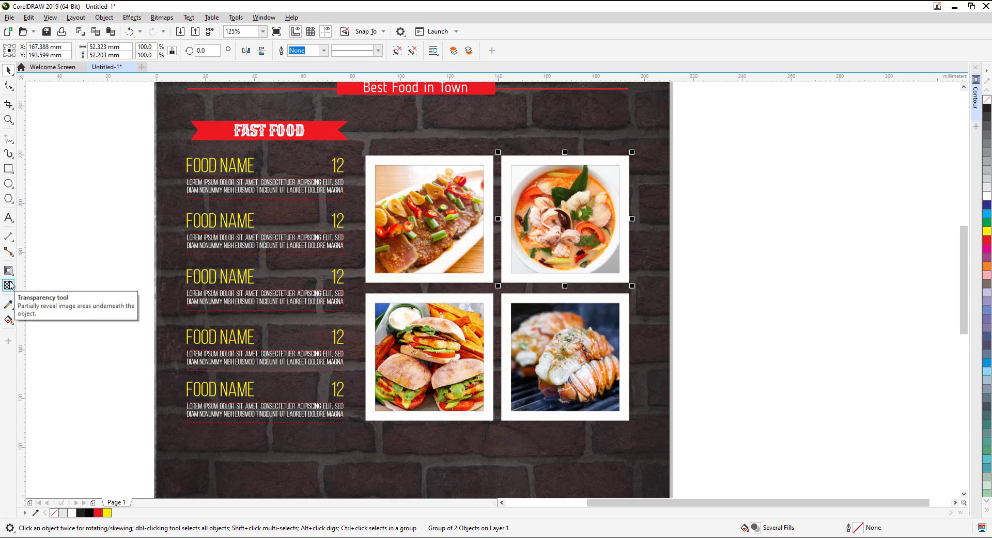
left_click(9, 285)
left_click(50, 271)
scroll(578, 228, "up", 3)
mouse_move(488, 159)
left_mouse_down()
mouse_move(558, 303)
mouse_move(566, 291)
left_mouse_up()
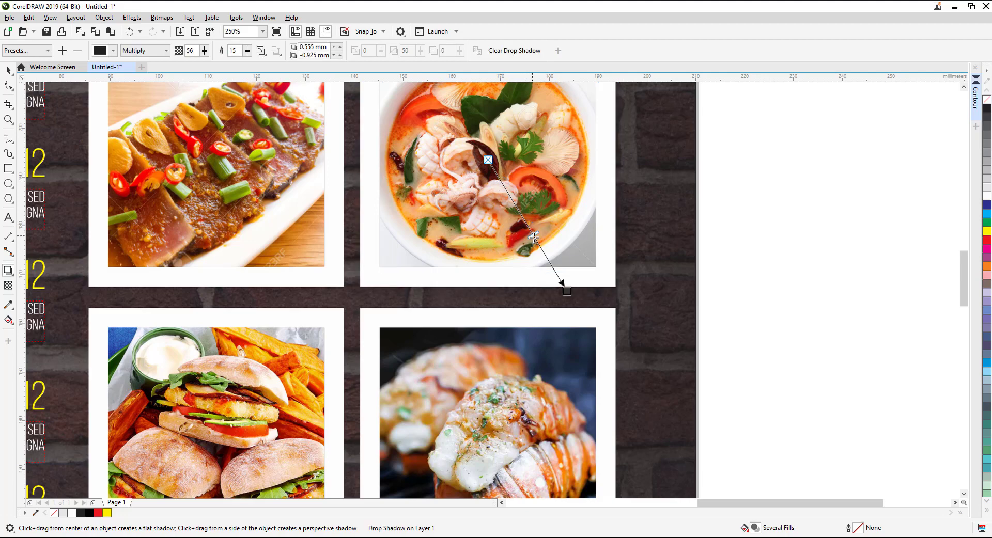
left_click_drag(534, 237, 540, 247)
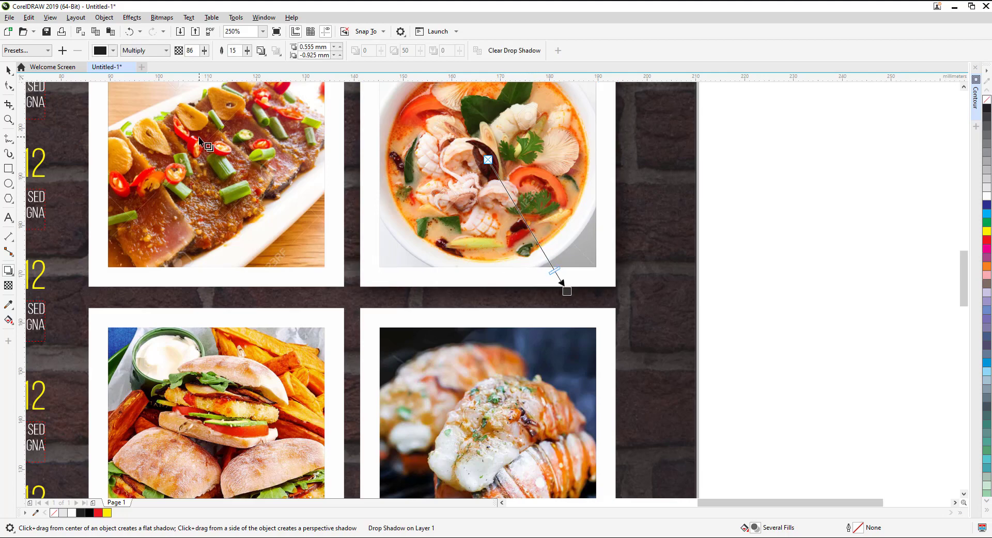
key("space")
Step: Give the tuna photo frame a drop shadow offset toward its lower-right corner
left_click(212, 154)
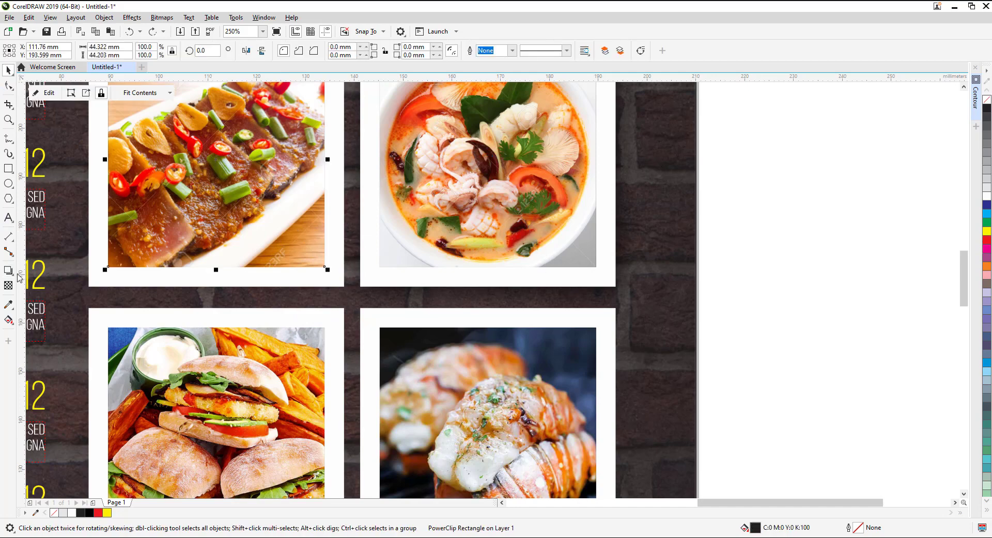
left_click(8, 271)
left_click_drag(216, 184, 341, 317)
scroll(327, 273, "down", 2)
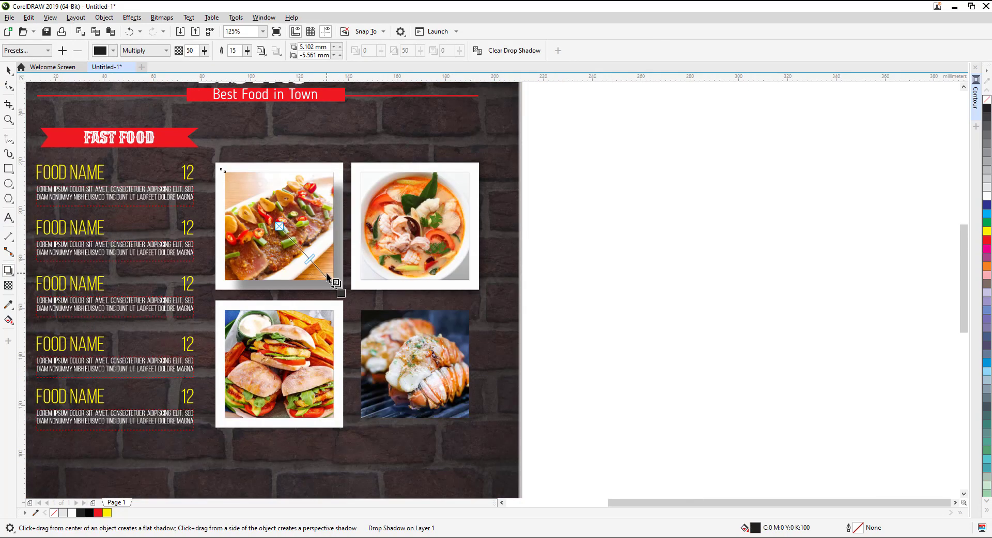
key("ctrl+z")
key("space")
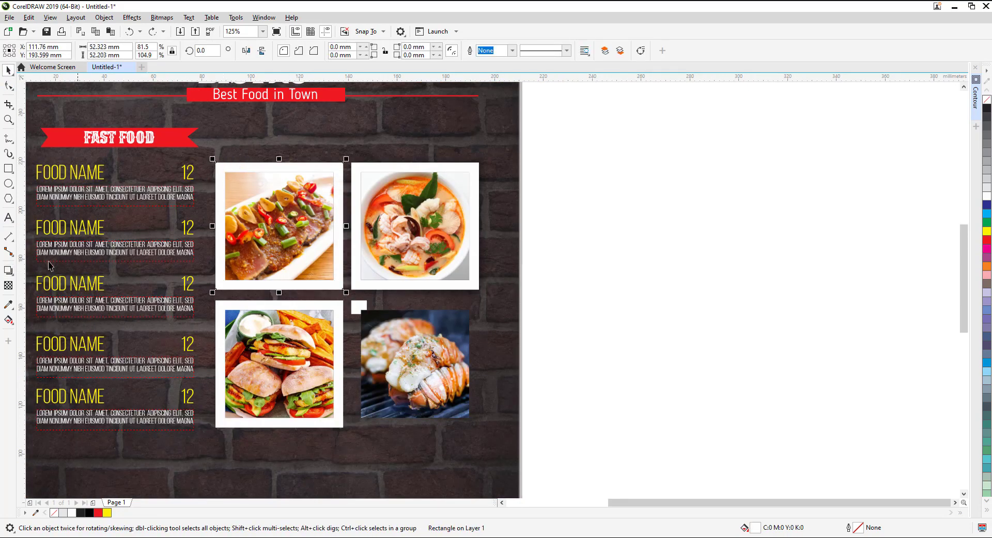
left_click(8, 271)
left_click_drag(279, 226, 343, 290)
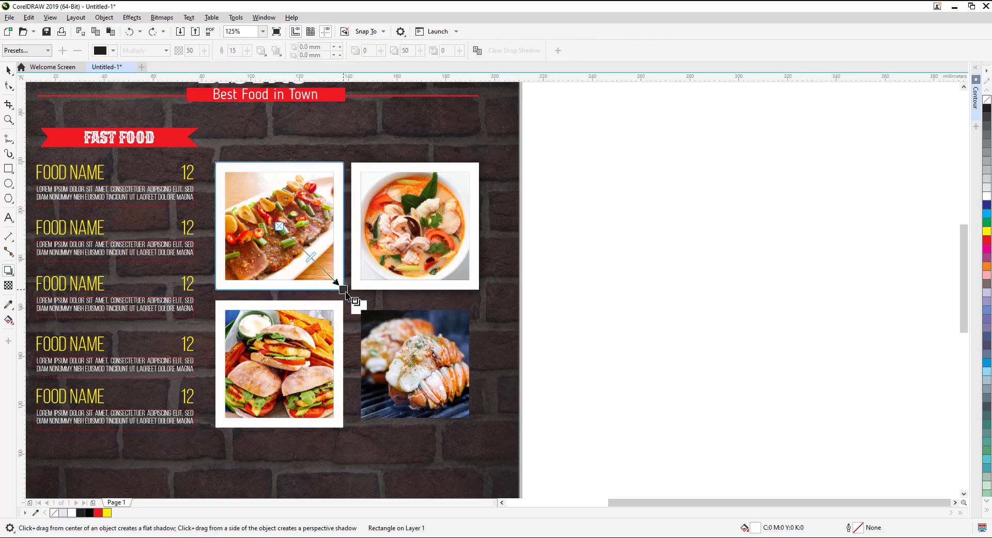
scroll(343, 291, "up", 2)
left_click_drag(341, 159, 345, 290)
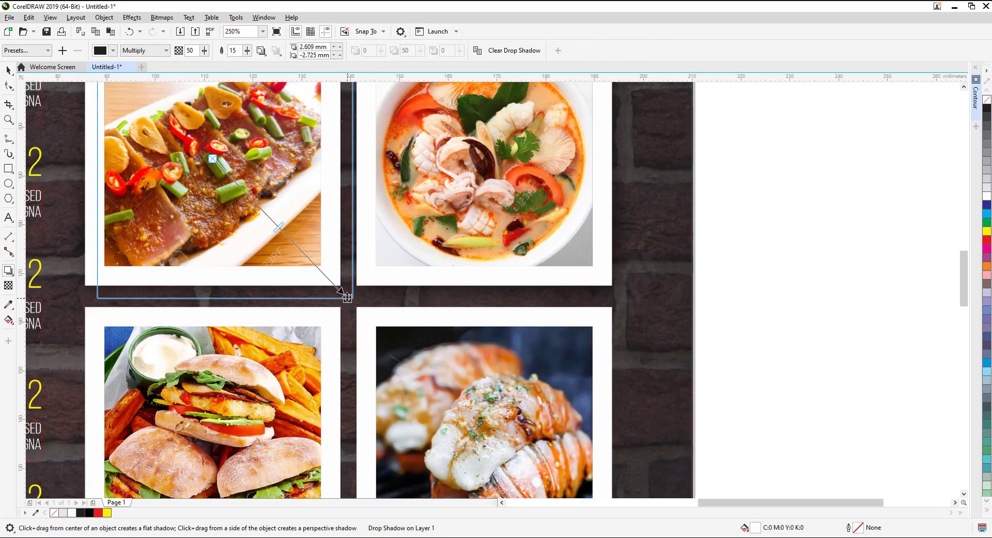
scroll(345, 291, "down", 4)
Step: Duplicate the FAST FOOD menu block and place the copy below the photos
left_click(8, 75)
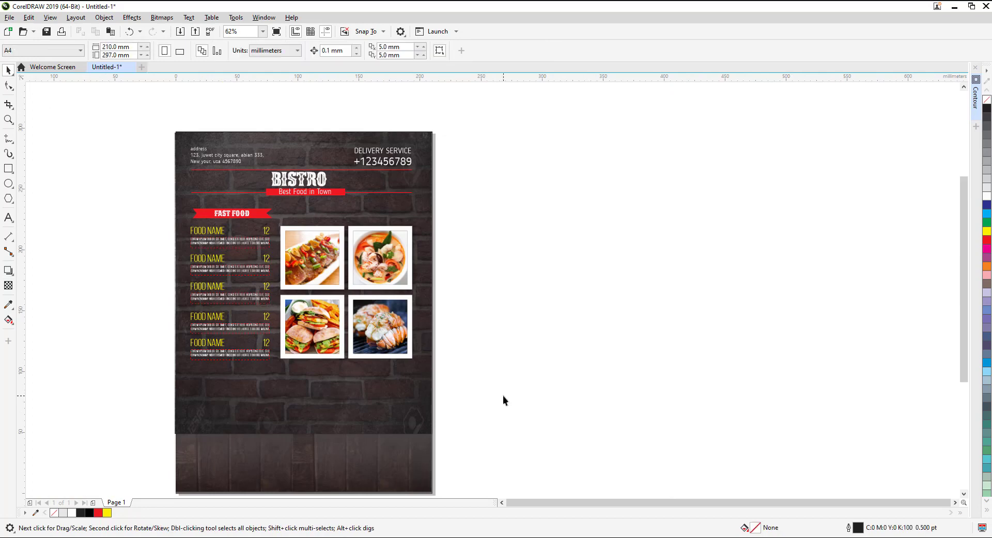
scroll(605, 336, "up", 2)
scroll(237, 206, "down", 2)
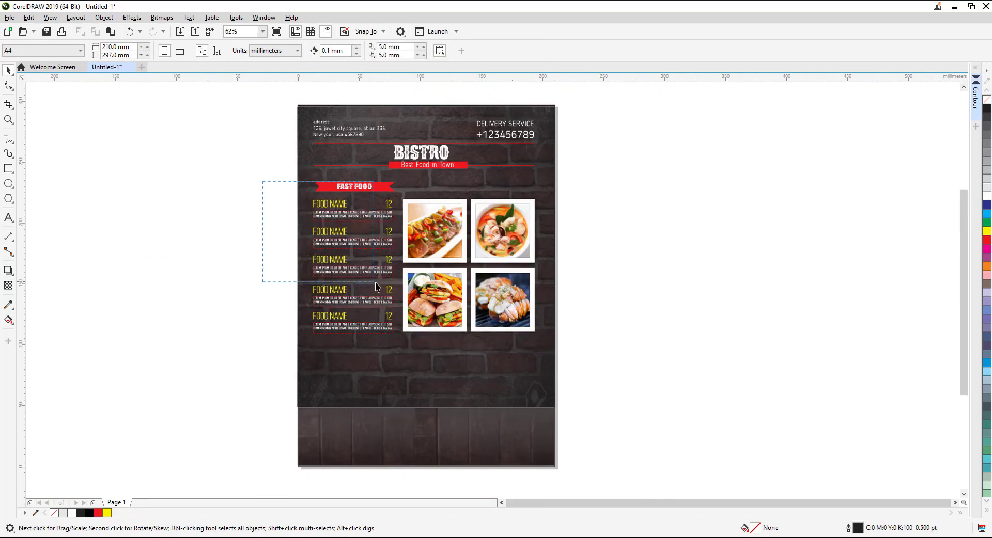
left_click_drag(376, 282, 401, 281)
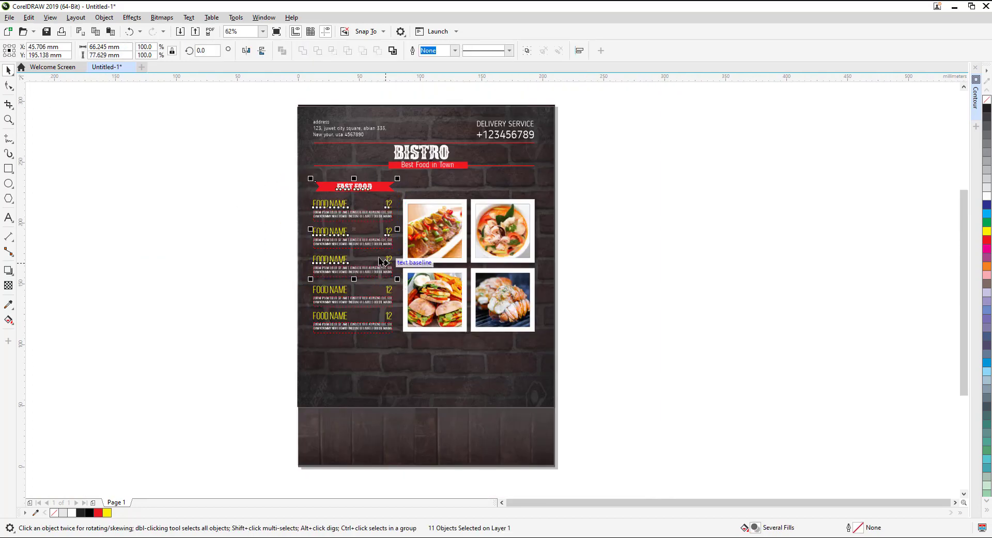
left_click_drag(360, 218, 471, 377)
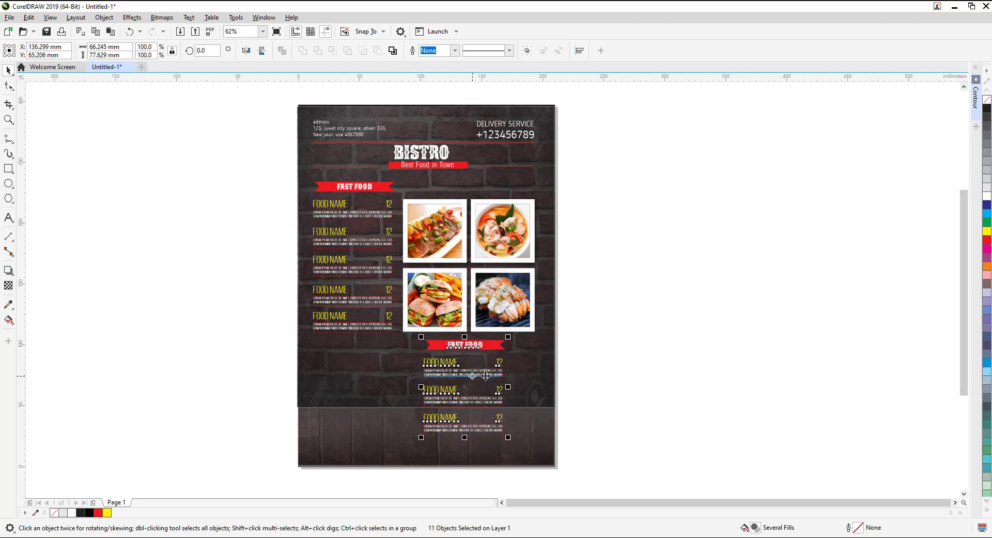
scroll(456, 406, "up", 2)
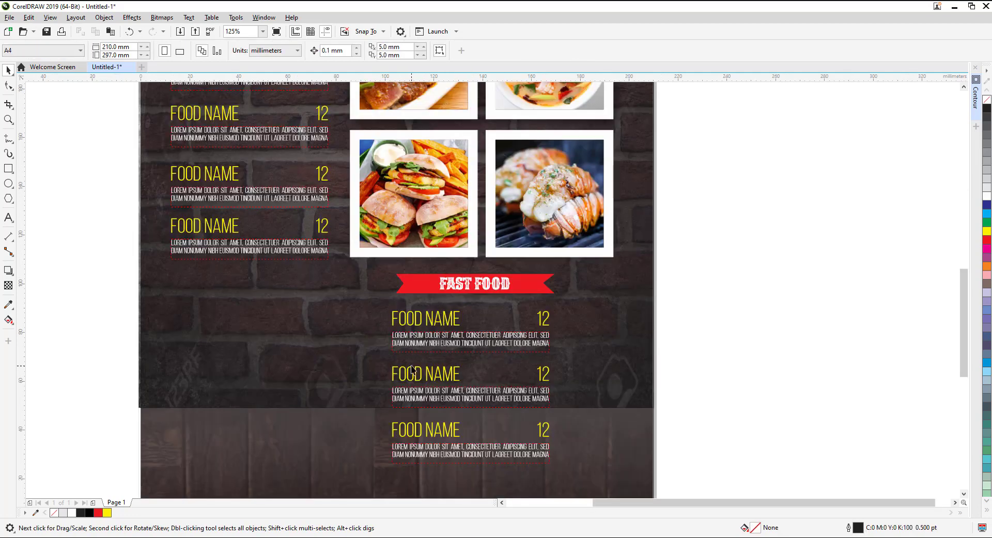
Step: Left-align the lower menu items with the burger photo and right-align the 12 prices with the lobster photo
left_click(409, 333)
left_click_drag(590, 479, 375, 308)
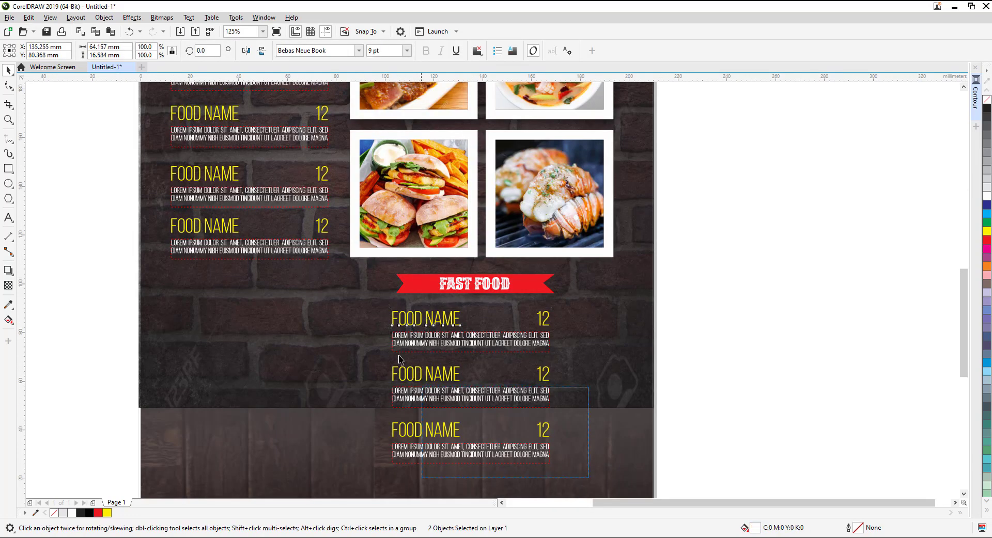
left_click(390, 256, "shift")
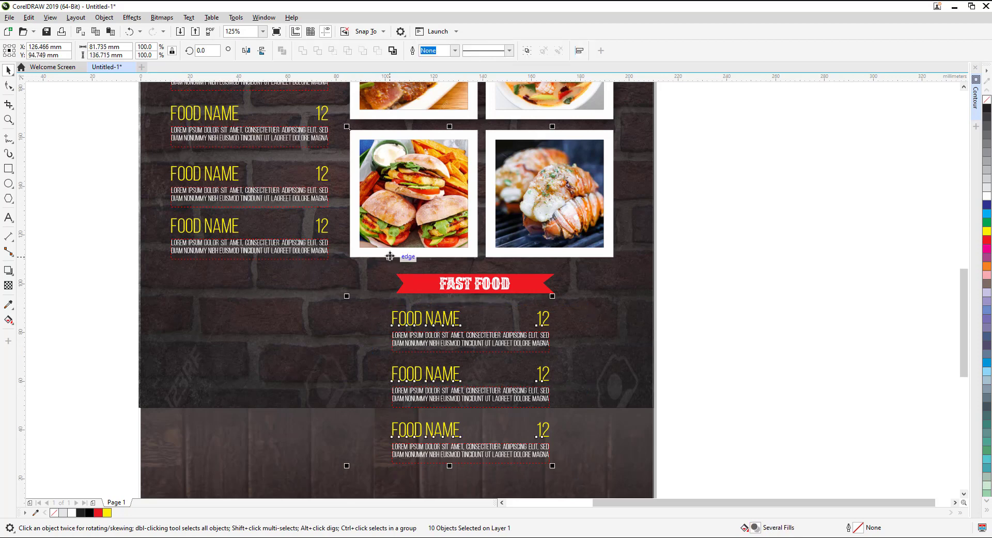
key("l")
left_click_drag(382, 489, 331, 297)
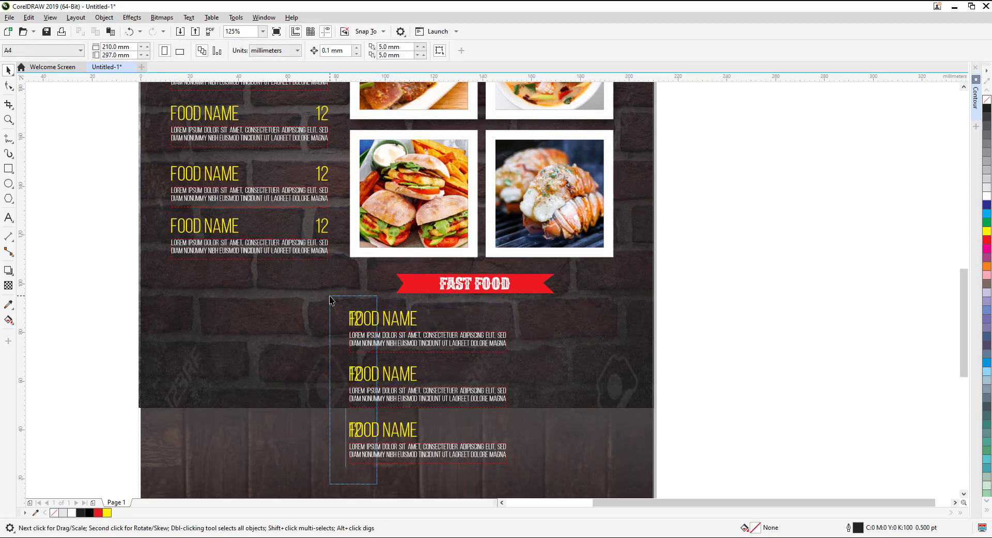
left_click(537, 289, "shift")
key("r")
left_click(663, 358)
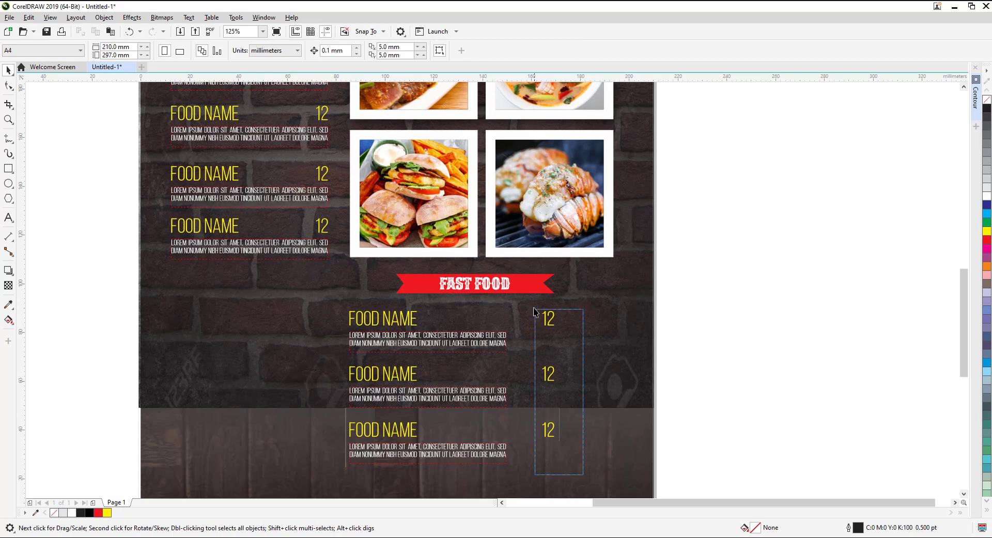
left_click_drag(534, 312, 534, 310)
left_click(571, 254, "shift")
key("r")
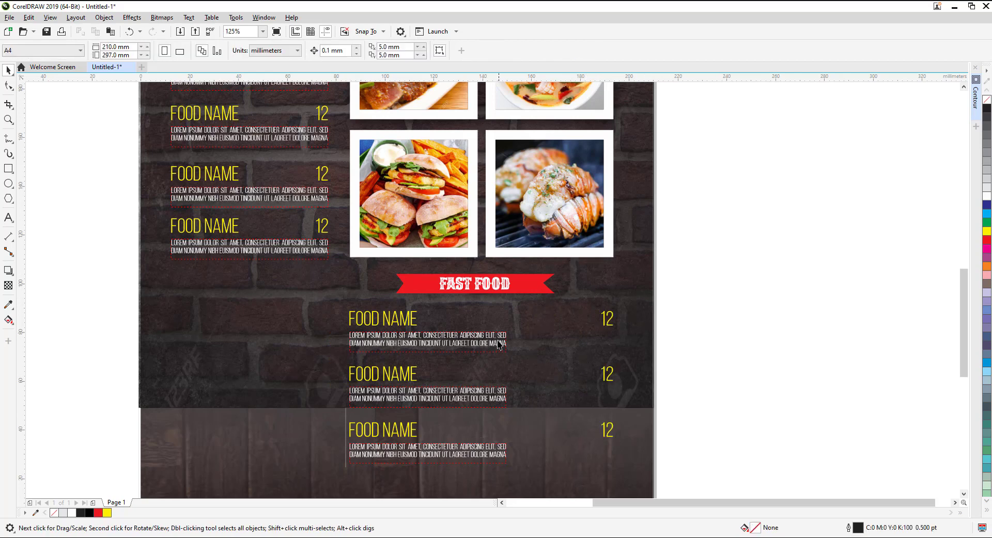
Step: Widen the three lower description text boxes to the right
left_click(499, 345)
left_click(499, 395, "shift")
left_click(498, 453, "shift")
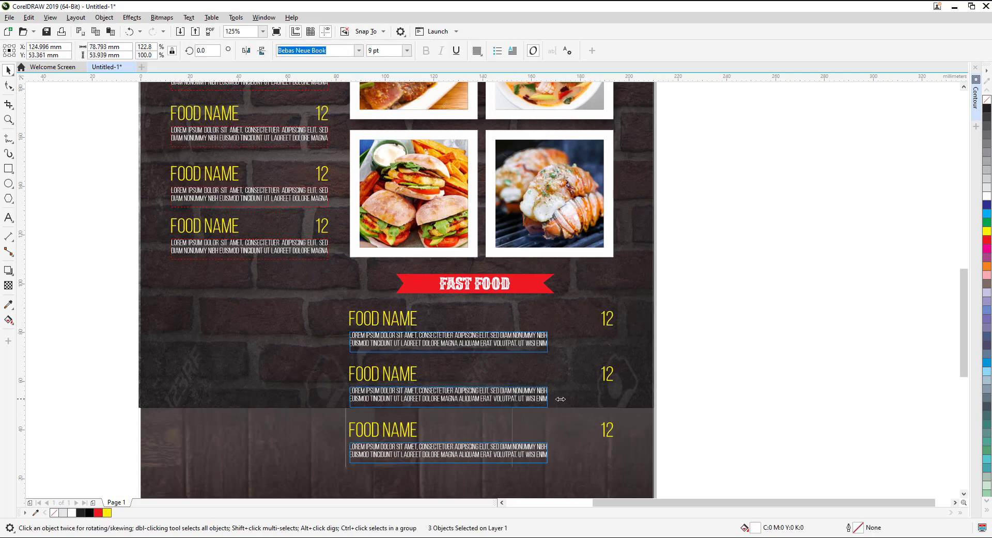
left_click_drag(511, 399, 594, 398)
scroll(594, 398, "down", 2)
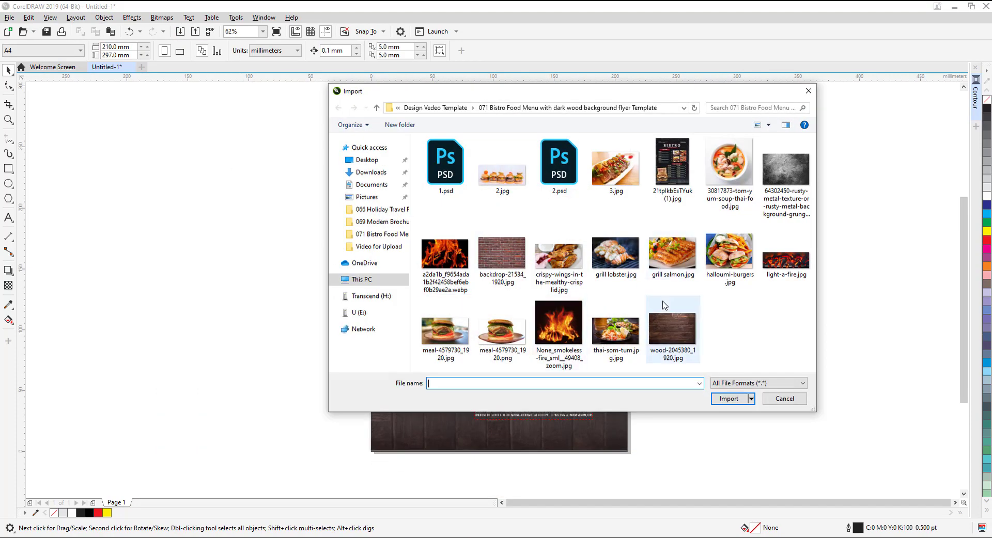
Step: Import meal-4579730_1920.png, scale it down and place it at the page's lower left
left_click(507, 336)
double_click(507, 335)
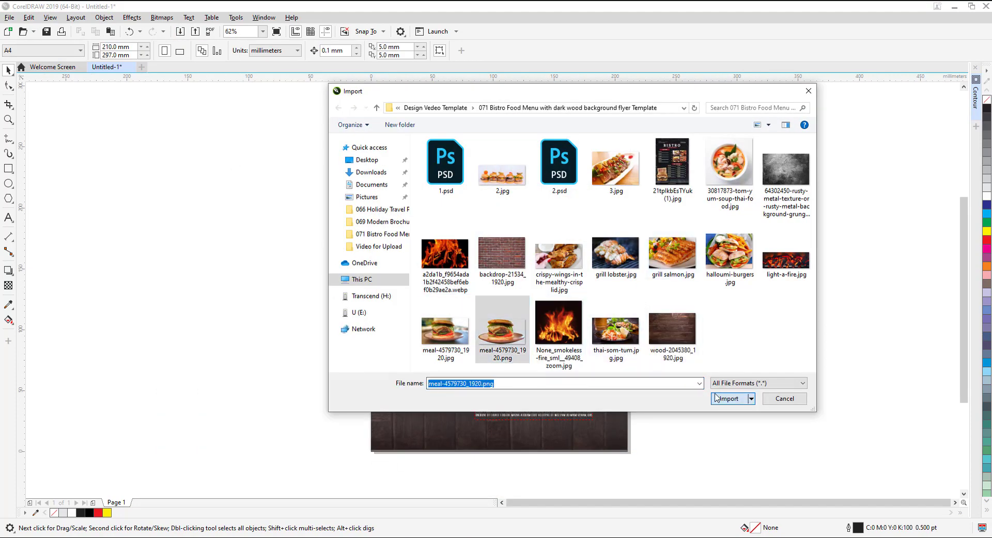
left_click(377, 332)
scroll(545, 460, "up", 2)
left_click_drag(571, 469, 470, 425)
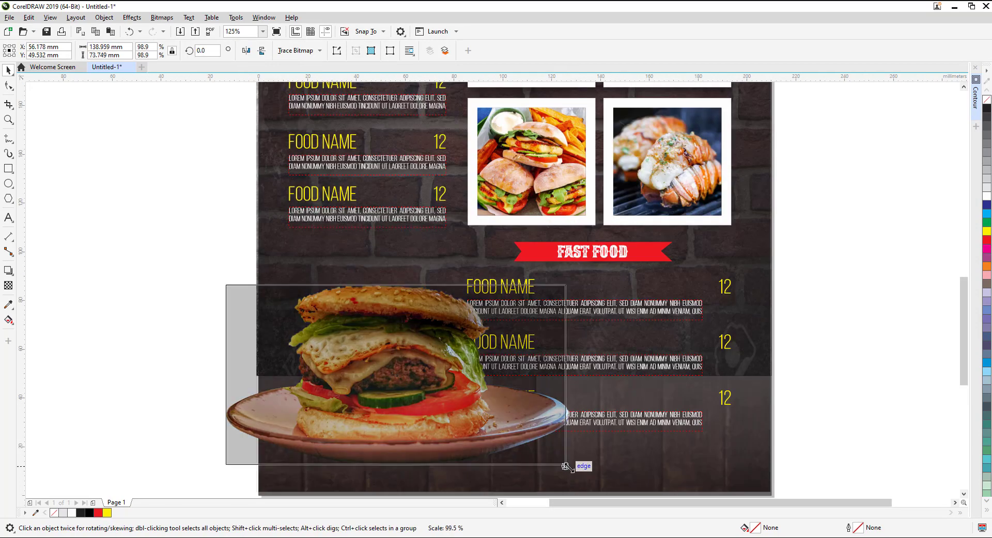
left_click_drag(307, 334, 337, 361)
left_click_drag(256, 308, 292, 327)
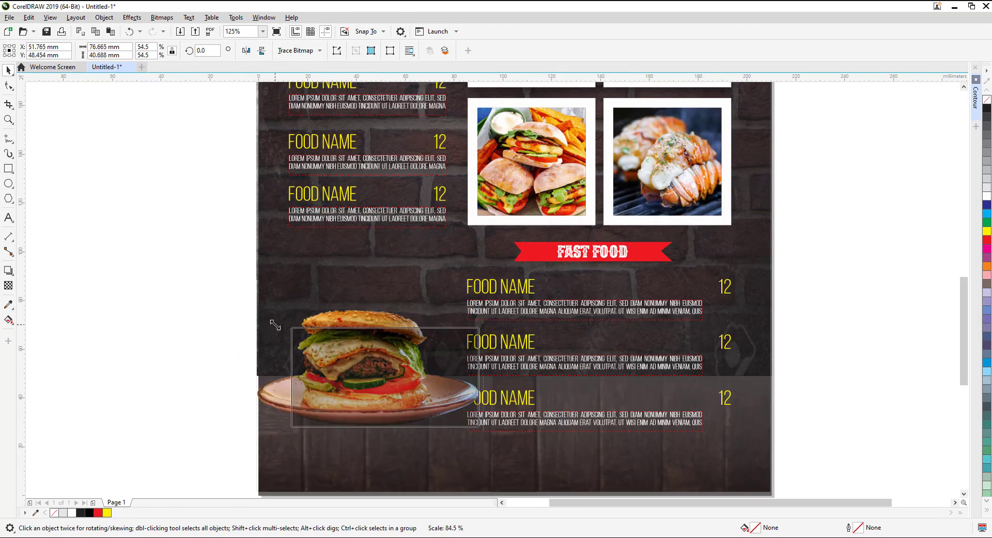
left_click_drag(483, 327, 455, 339)
left_click_drag(372, 388, 362, 392)
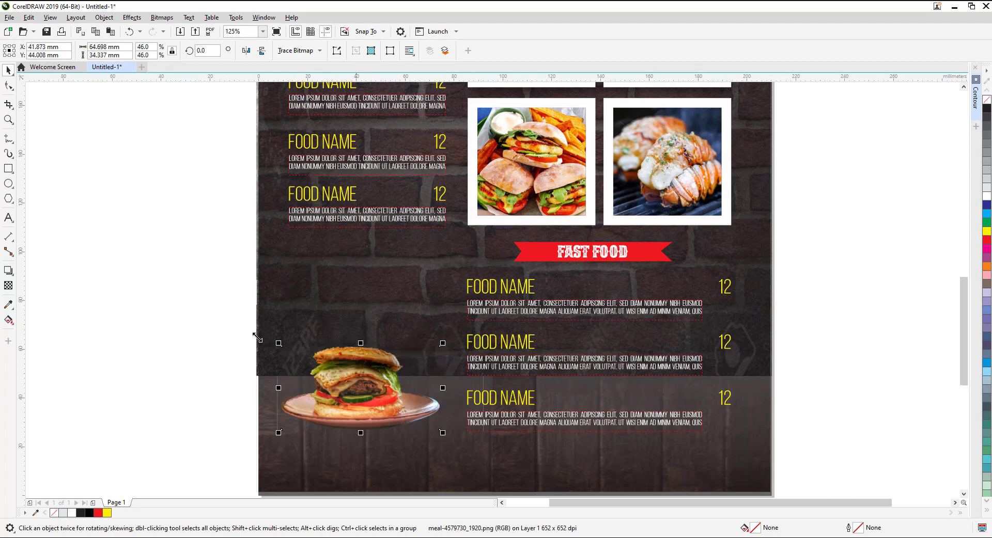
Step: Draw a circle beside the page and give it a centred radial gradient fill
left_click(8, 183)
left_click_drag(142, 211, 255, 329)
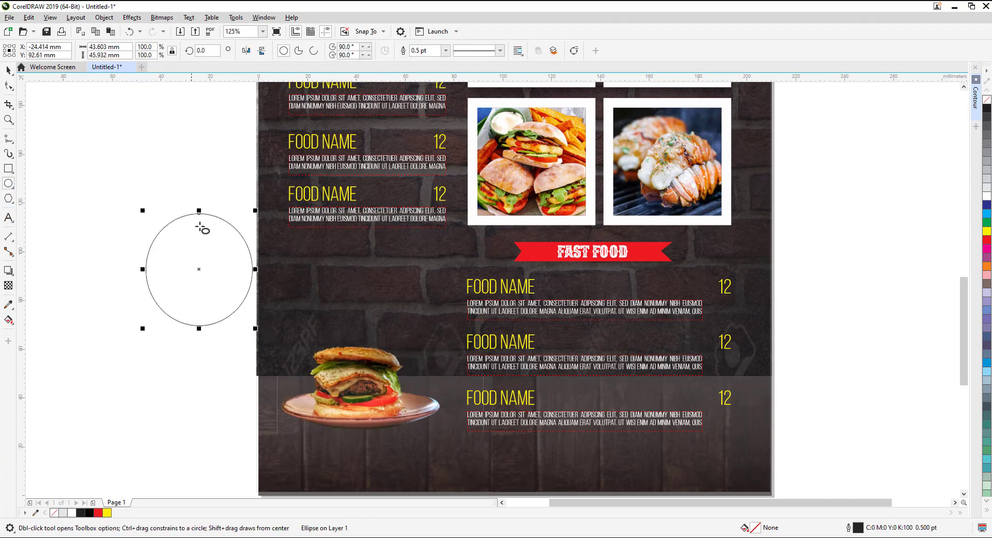
left_click(9, 320)
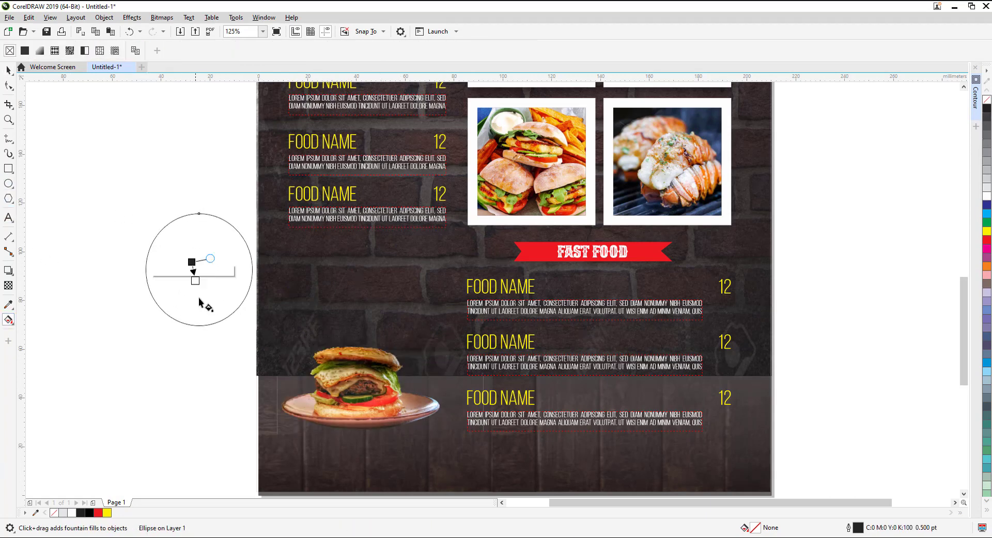
left_click_drag(198, 341, 198, 341)
mouse_move(192, 262)
left_mouse_down()
mouse_move(191, 281)
mouse_move(199, 269)
mouse_move(265, 271)
left_mouse_up()
left_click(150, 50)
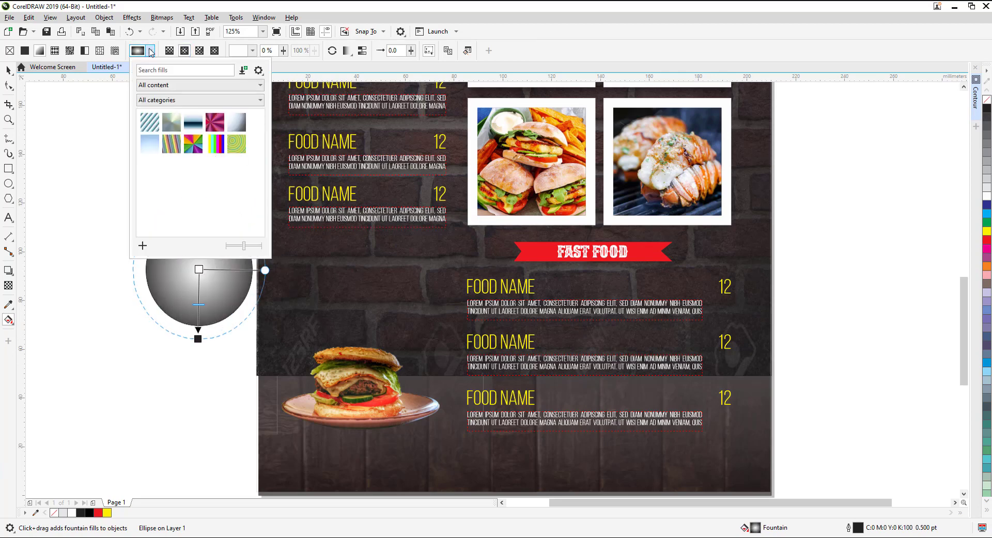
left_click(363, 51)
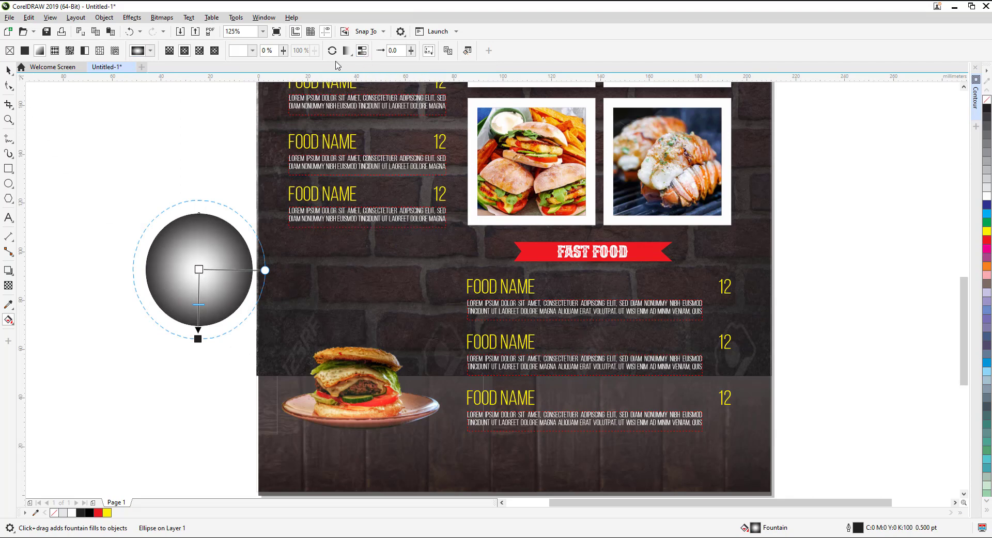
left_click(357, 53)
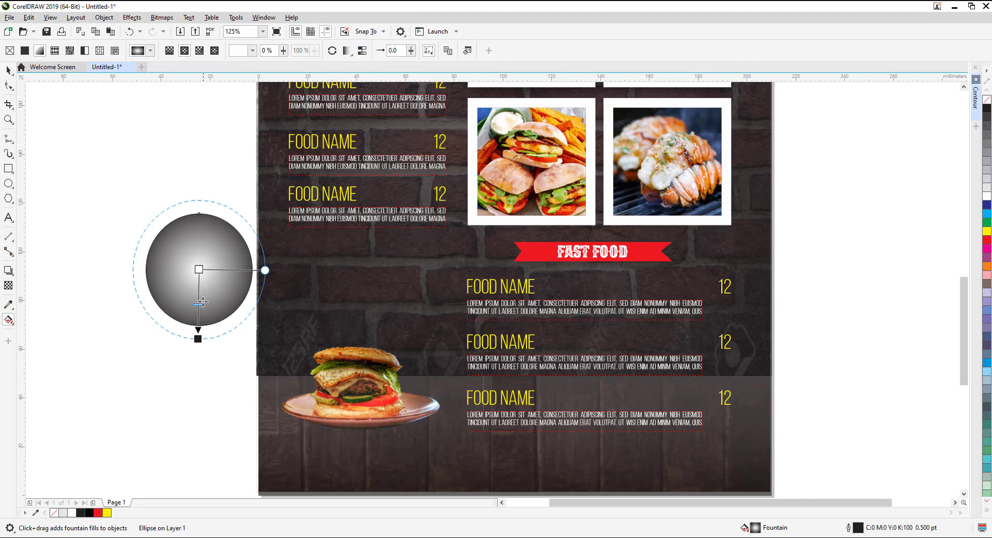
Step: Shift the gradient midpoint toward the centre and set a colour stop to dark grey
left_click_drag(202, 302, 198, 283)
mouse_move(247, 263)
left_mouse_down()
mouse_move(264, 263)
mouse_move(247, 263)
left_mouse_up()
left_click(224, 262)
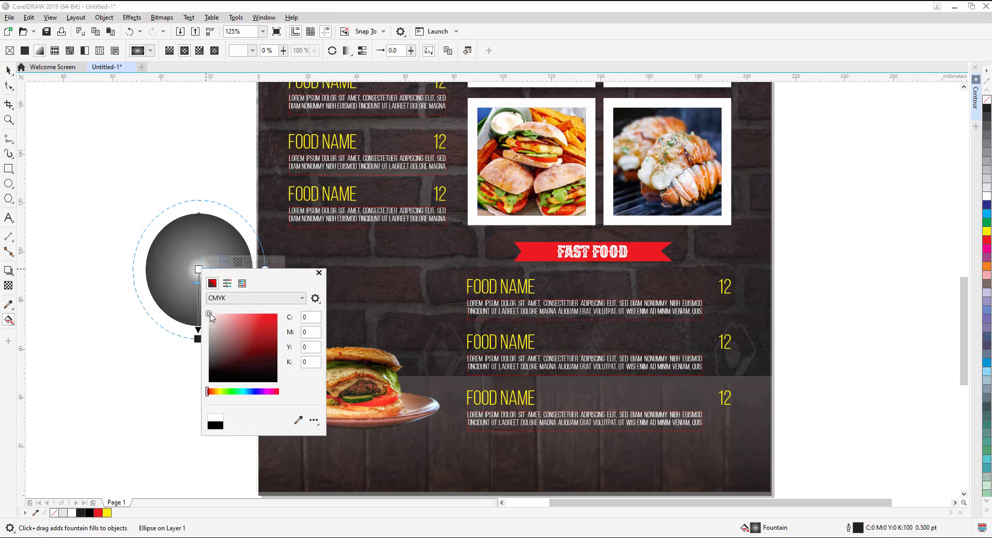
left_click(211, 354)
left_click_drag(212, 357, 210, 346)
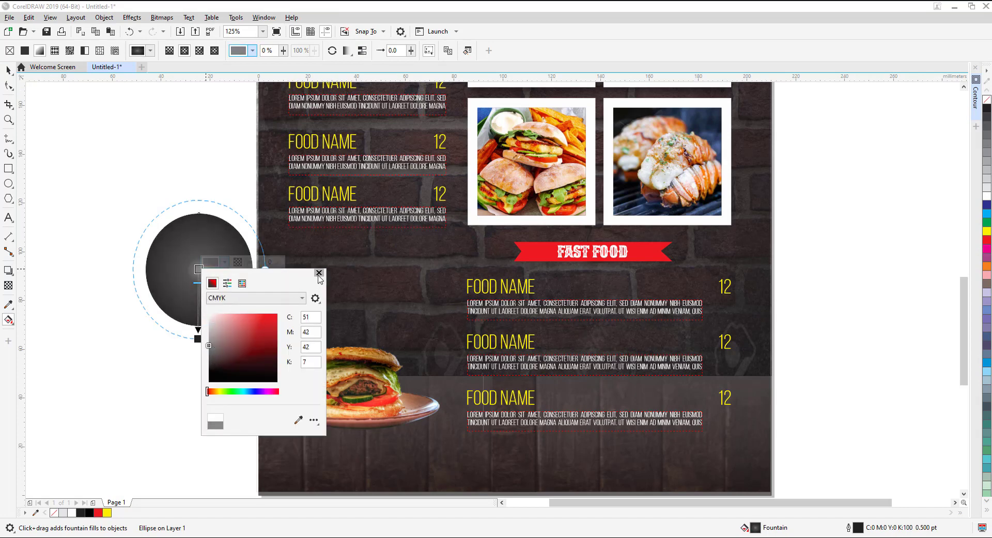
left_click(219, 247)
Step: Make the bottom gradient stop fully transparent and squash the circle into a flat ellipse
left_click(197, 339)
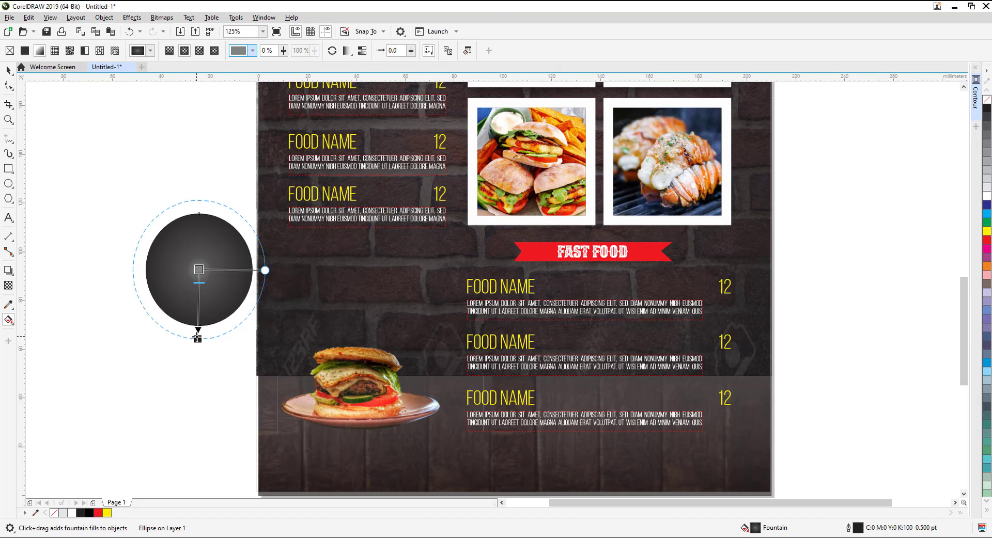
left_click(224, 332)
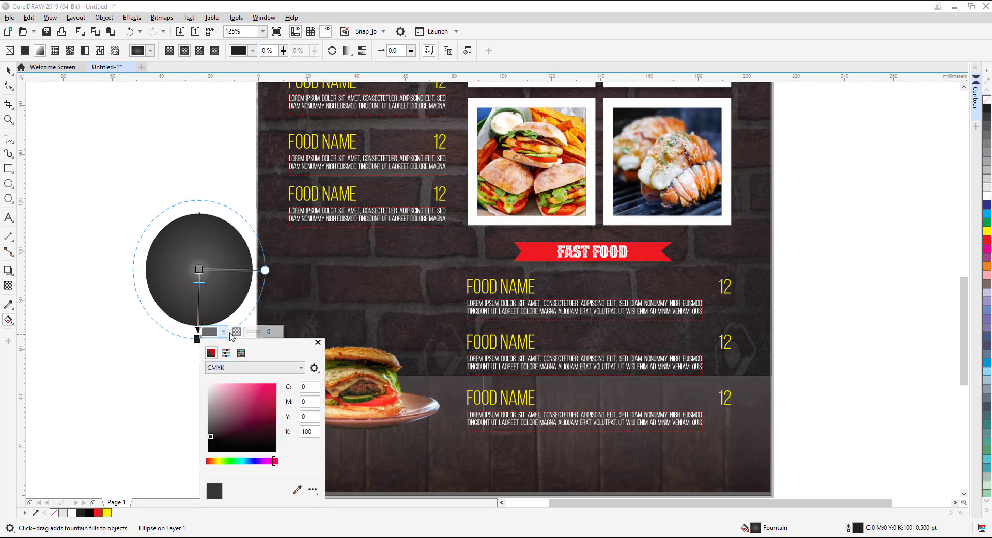
left_click(232, 341)
left_click(198, 338)
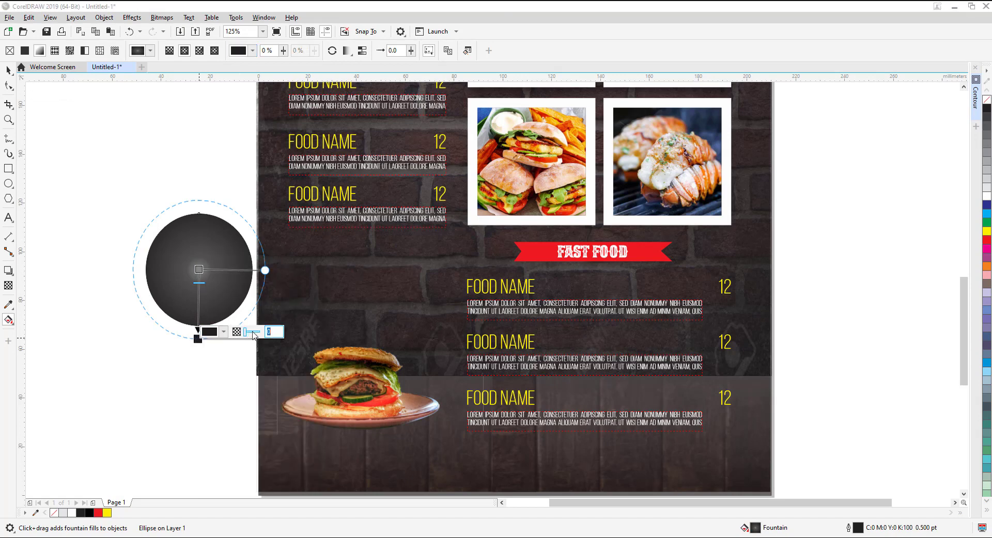
left_click_drag(249, 337, 261, 336)
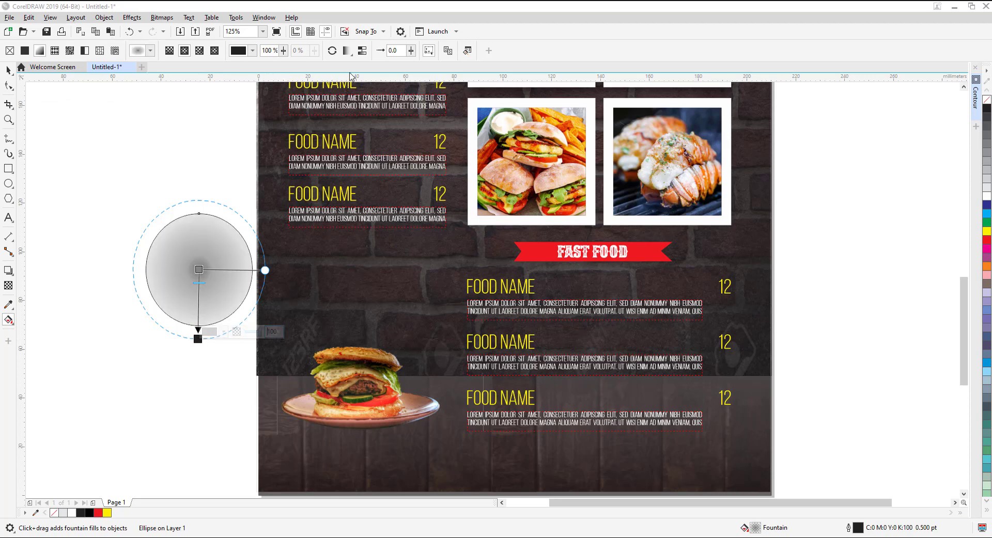
left_click_drag(204, 303, 206, 305)
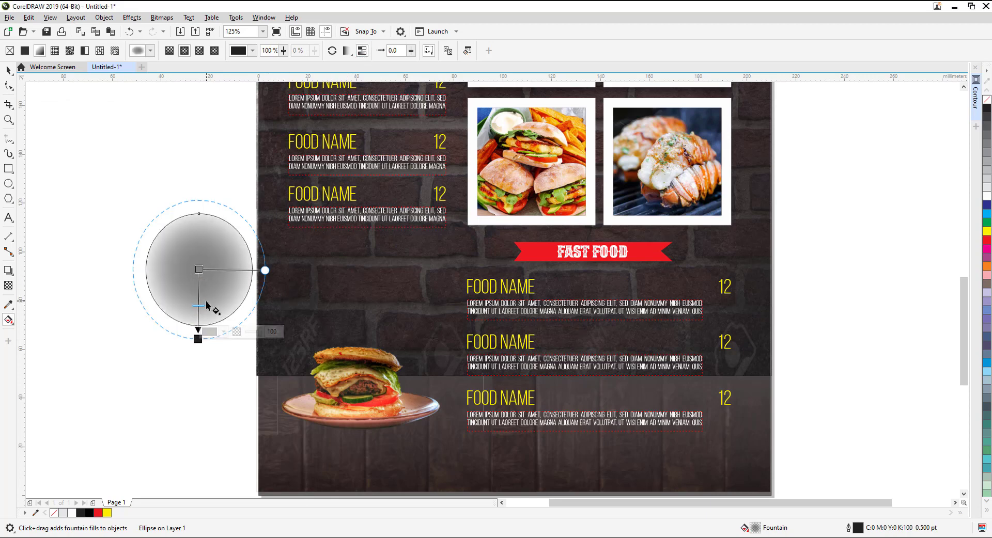
left_click(8, 70)
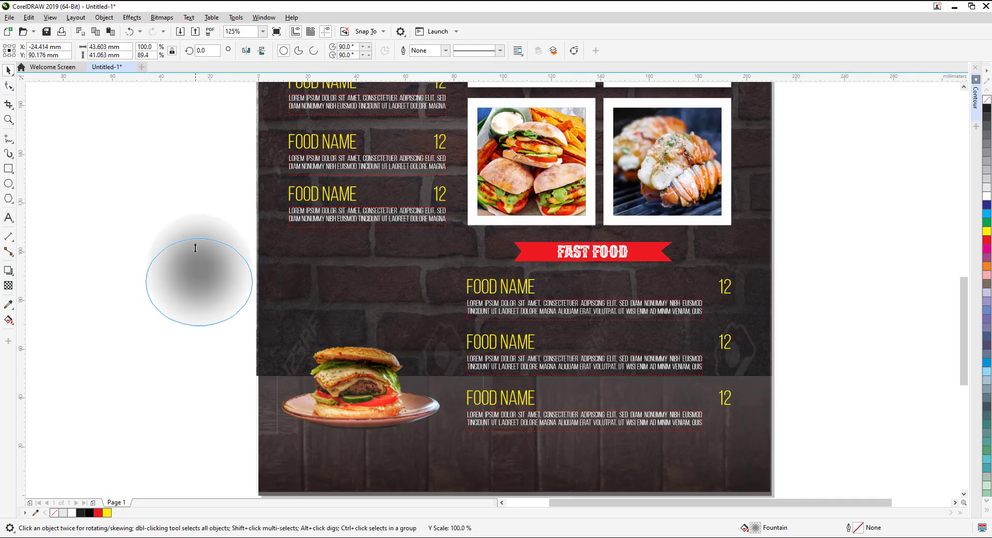
mouse_move(201, 212)
left_mouse_down()
mouse_move(199, 322)
mouse_move(354, 430)
left_mouse_up()
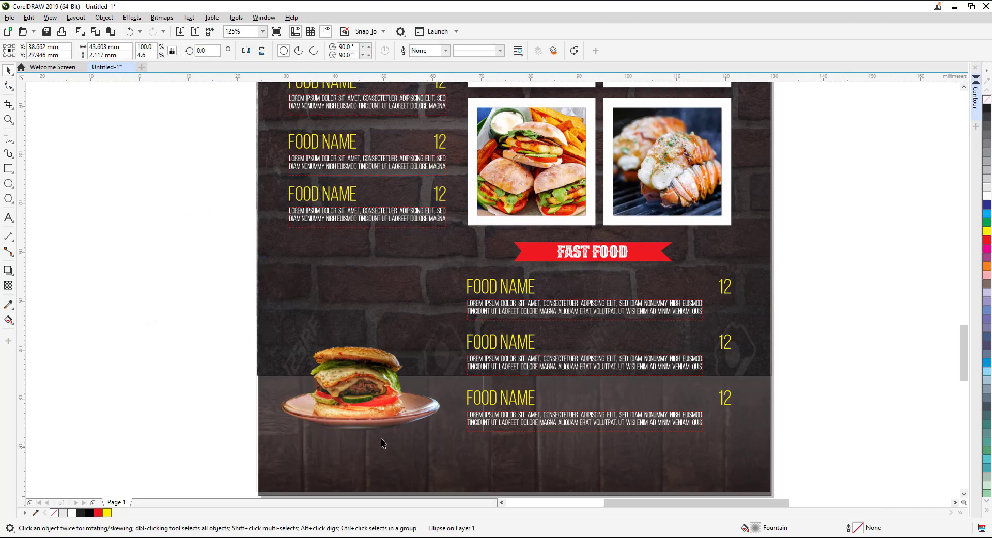
Step: Widen the ellipse under the plate and give it about 40% transparency
scroll(353, 431, "up", 3)
scroll(353, 430, "down", 1)
left_click_drag(456, 371, 500, 407)
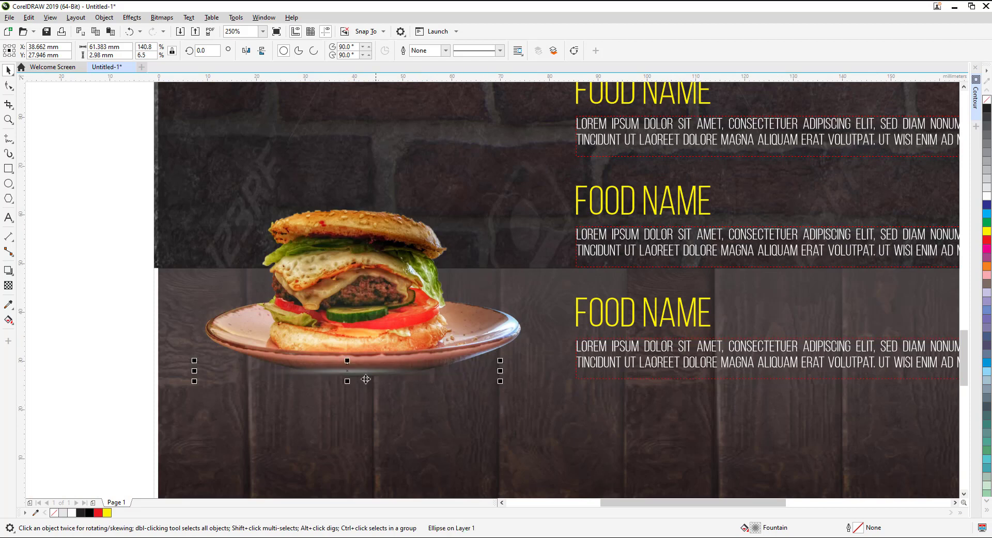
left_click_drag(362, 379, 362, 377)
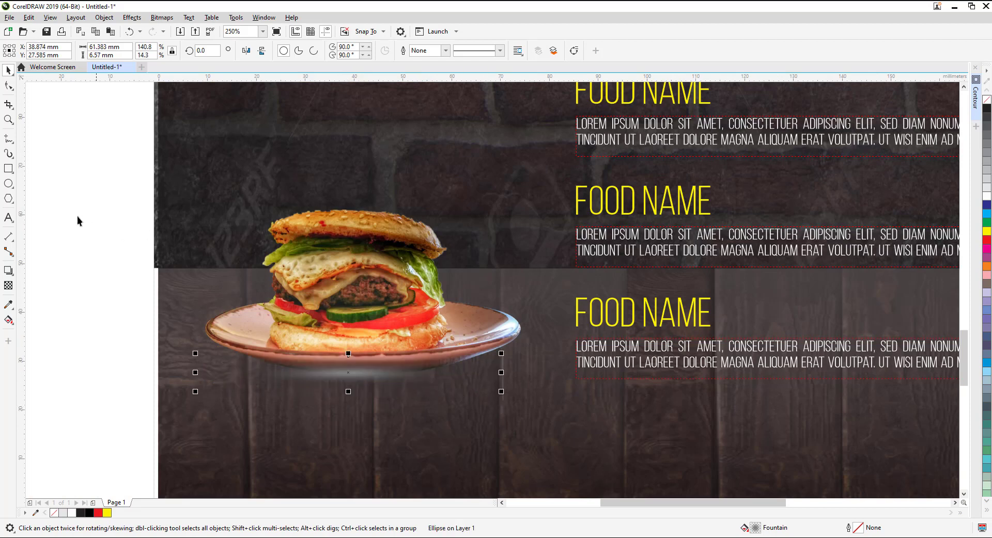
left_click(8, 286)
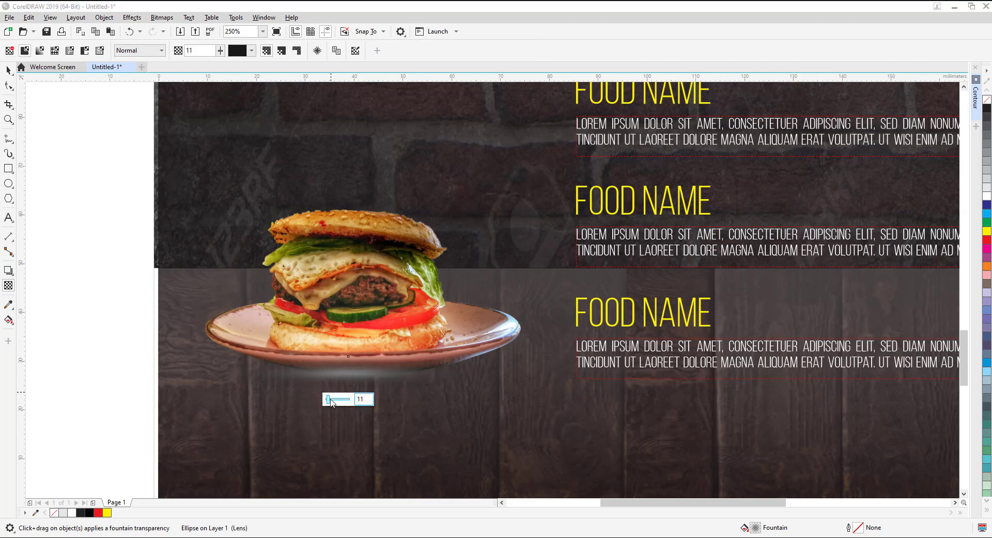
left_click_drag(334, 402, 335, 399)
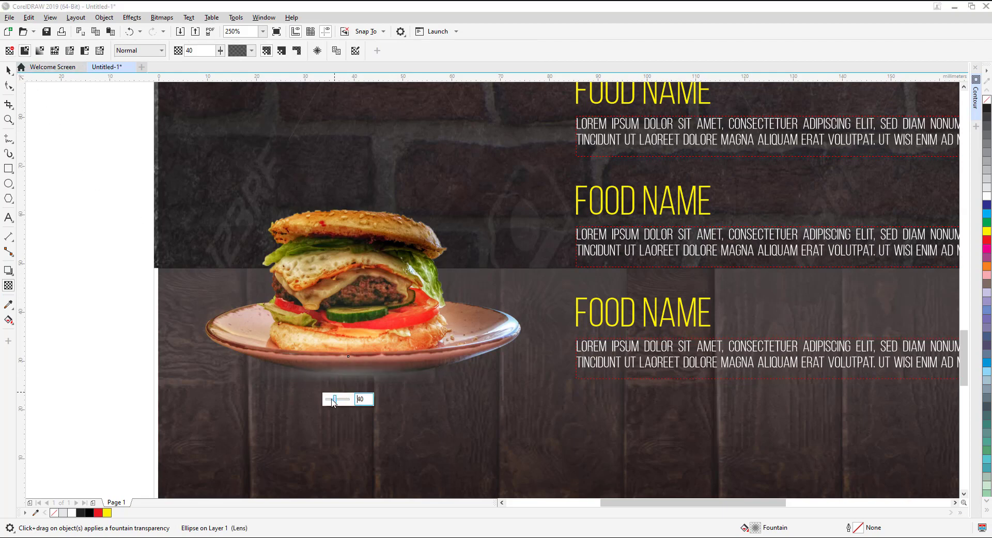
Step: Set the ellipse's outer gradient node to near-black C75 M68 Y65 K90
key("g")
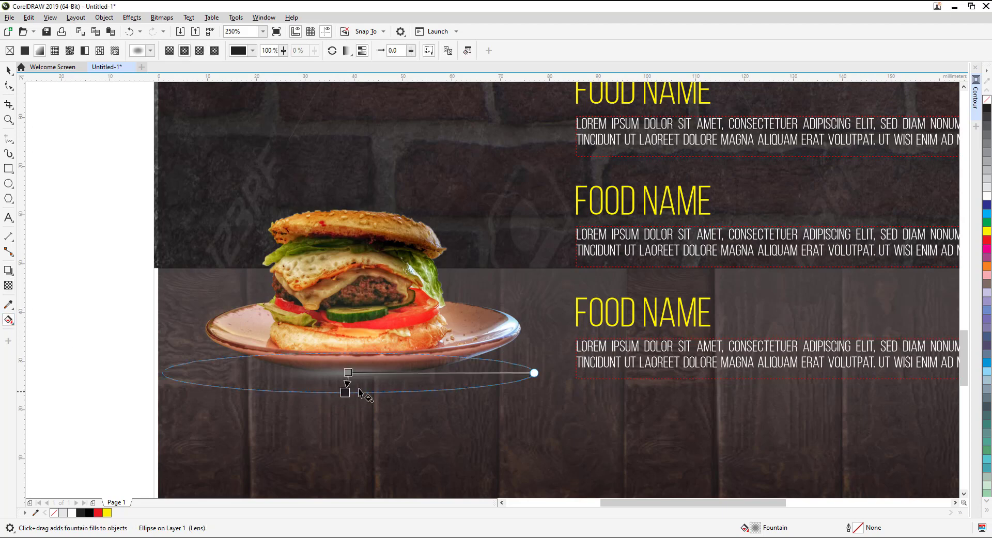
left_click(535, 372)
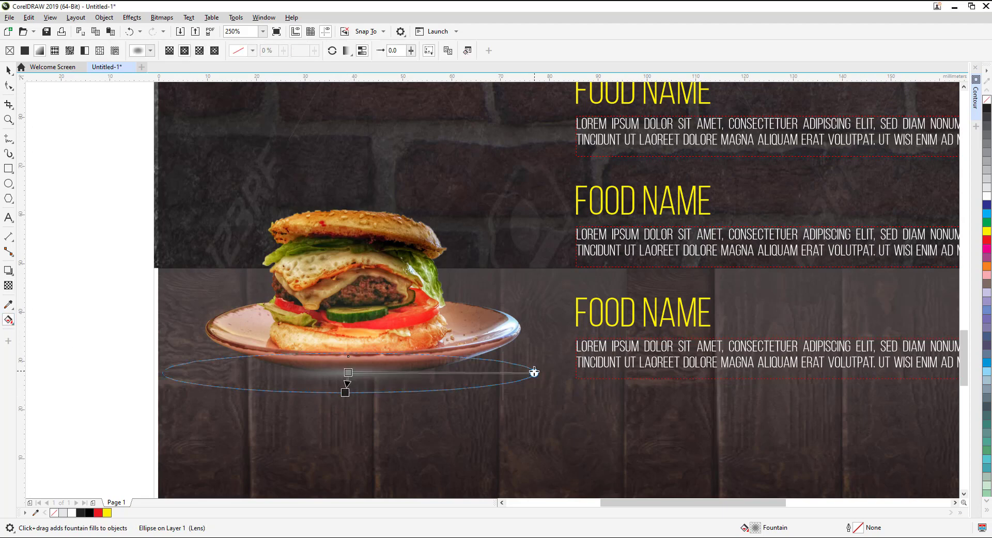
left_click(345, 393)
left_click(347, 373)
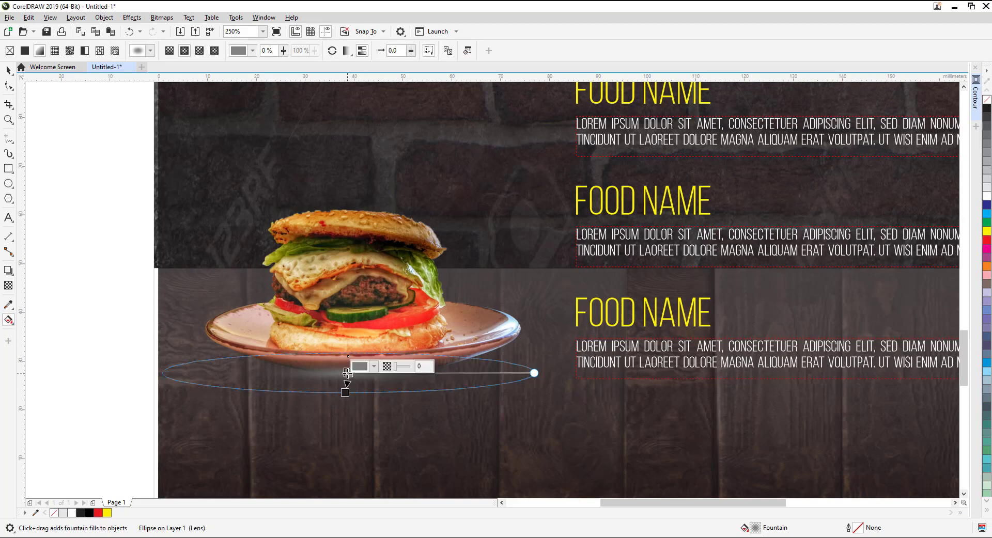
left_click(374, 367)
left_click(357, 307)
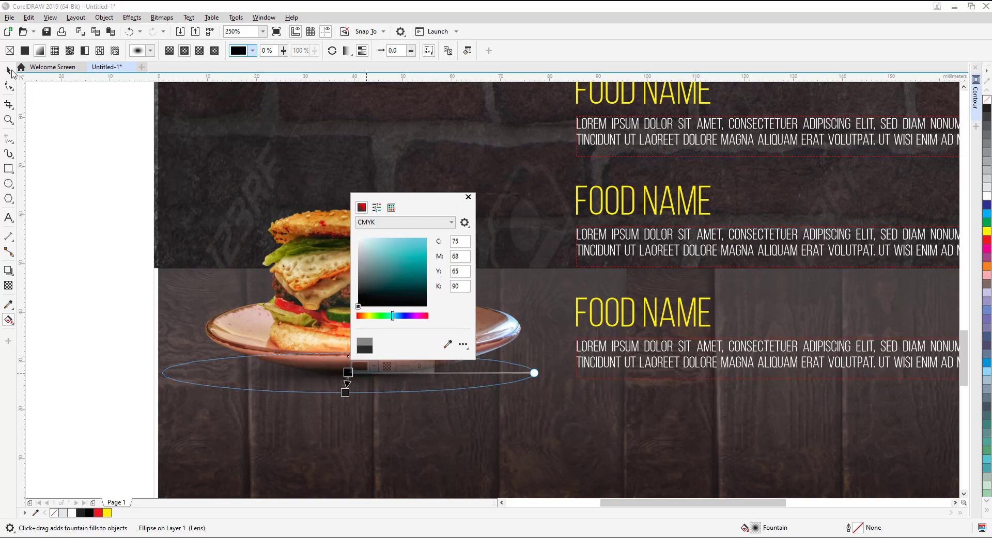
left_click(9, 70)
left_click(274, 237)
left_click(8, 271)
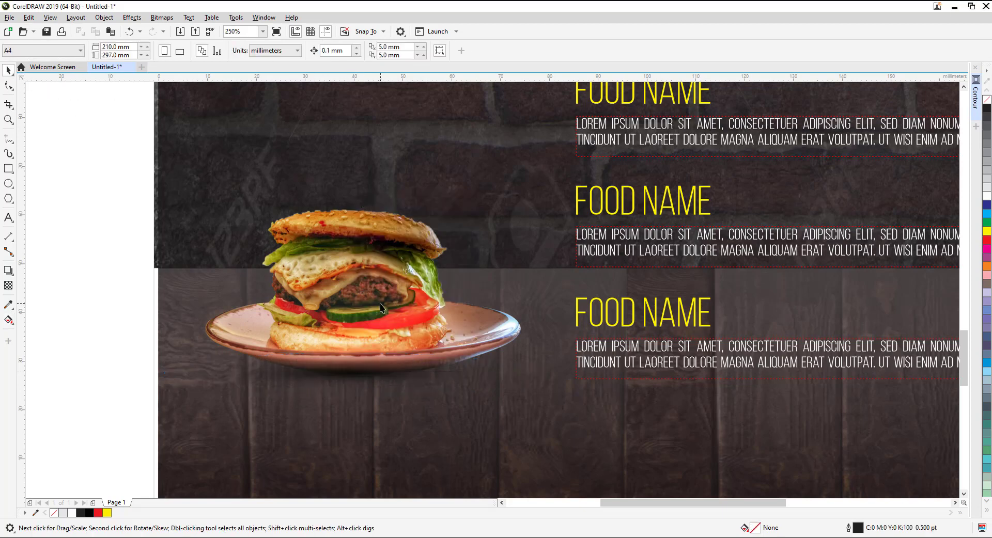
Step: Cast a flat drop shadow beneath the burger and select the burger with its shadow
left_click_drag(361, 299, 361, 382)
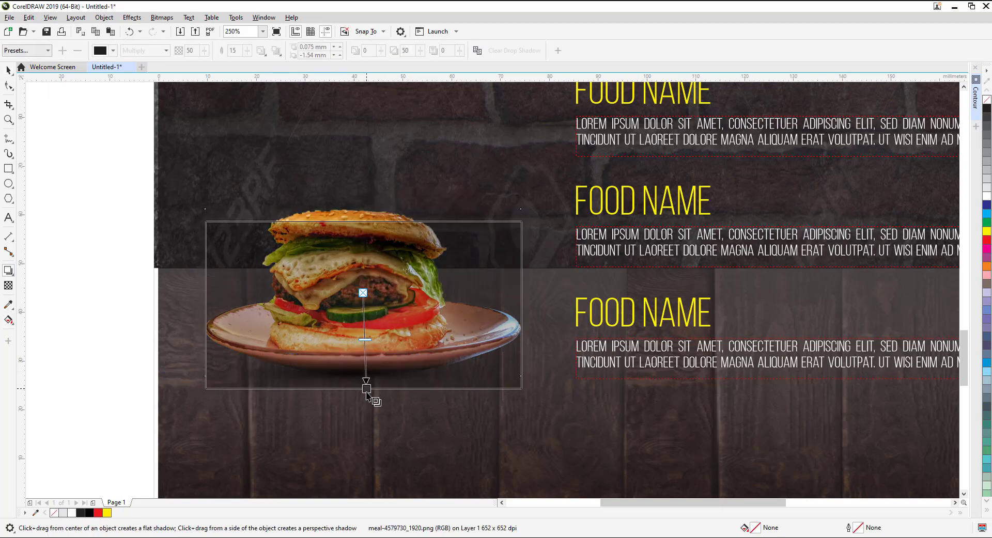
left_click(7, 71)
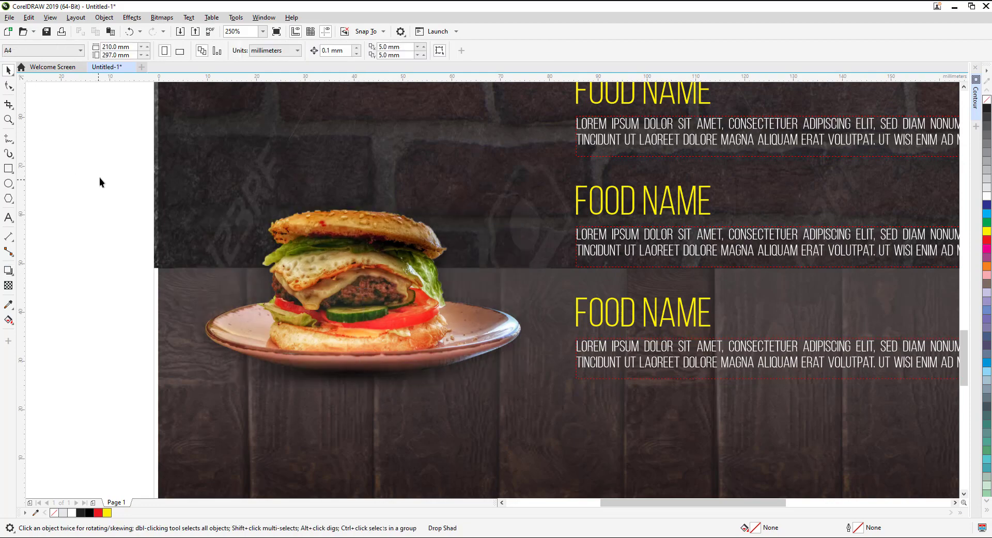
left_click_drag(91, 154, 566, 444)
scroll(689, 504, "down", 1)
left_click_drag(689, 504, 644, 425)
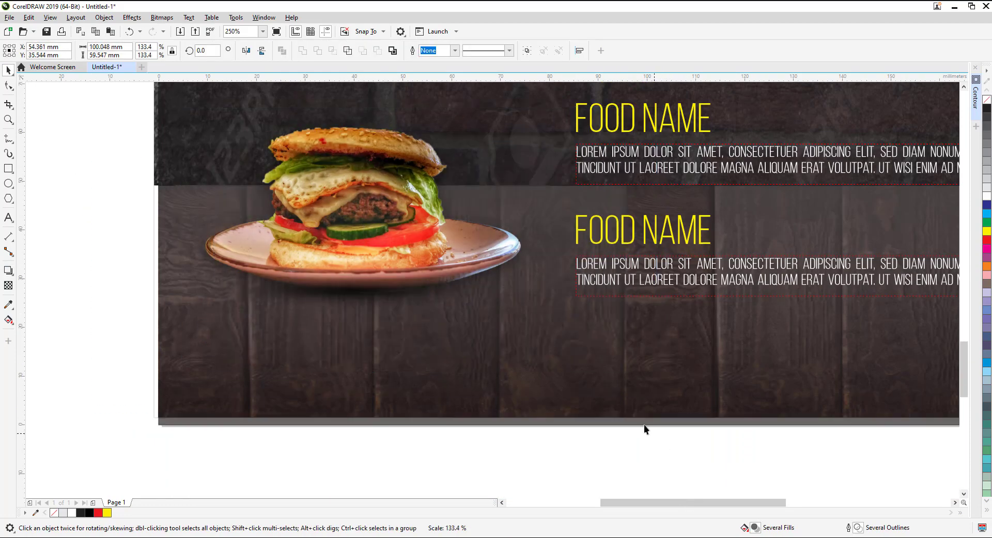
scroll(502, 317, "down", 2)
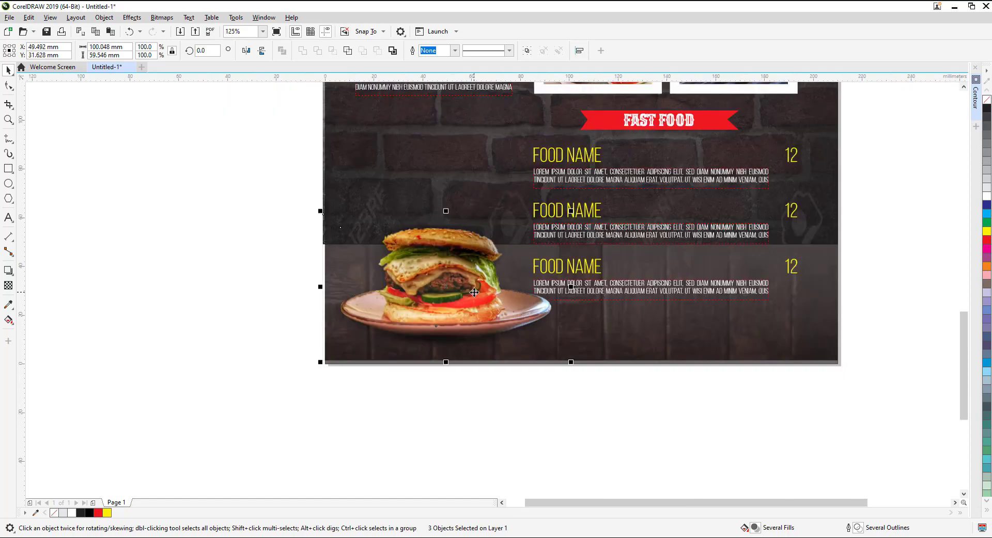
scroll(781, 320, "right", 3)
scroll(692, 354, "up", 3)
scroll(692, 353, "down", 2)
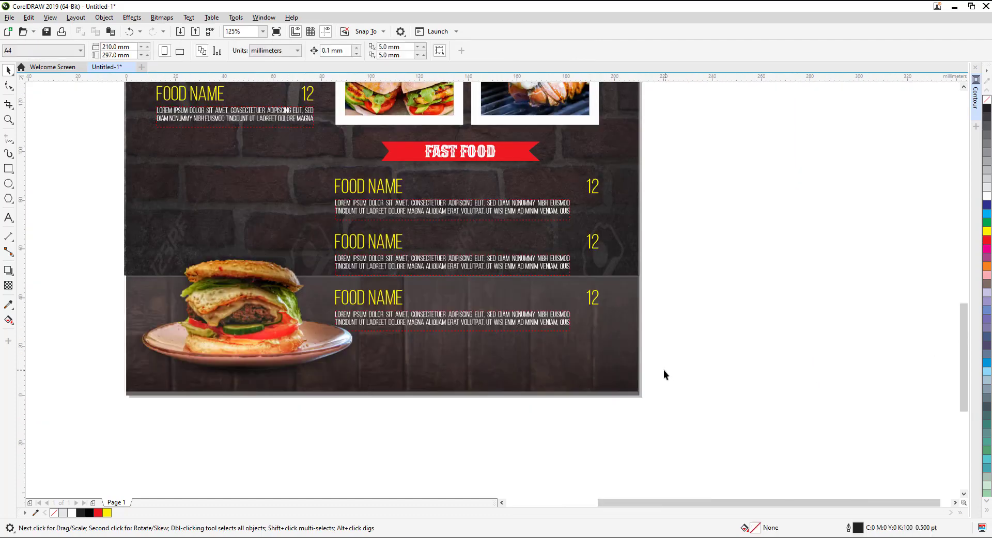
Step: Shift the three lower menu text blocks right and narrow their description paragraphs to rewrap
mouse_move(615, 170)
left_mouse_down()
mouse_move(571, 450)
mouse_move(321, 162)
left_mouse_up()
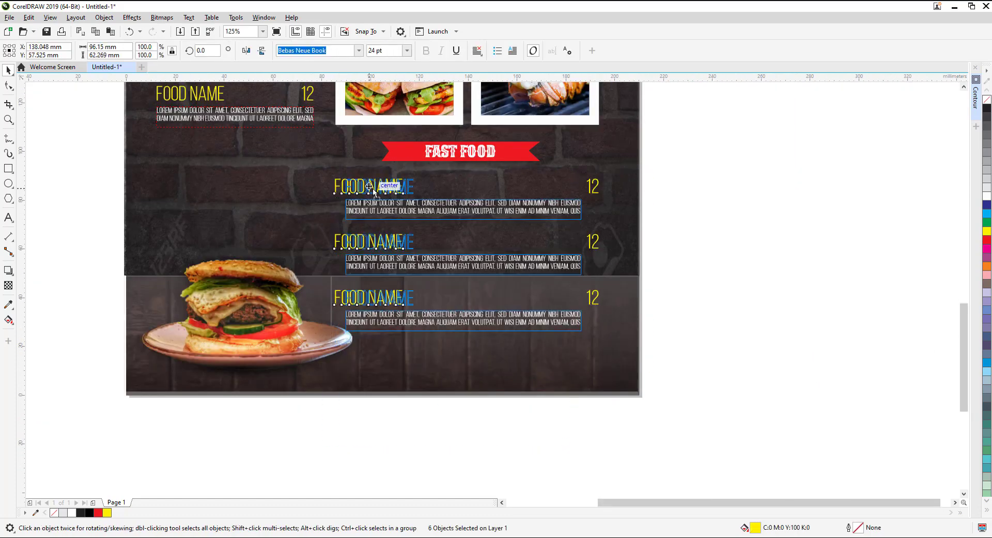
key("r")
left_click(554, 266, "shift")
left_click(566, 211, "shift")
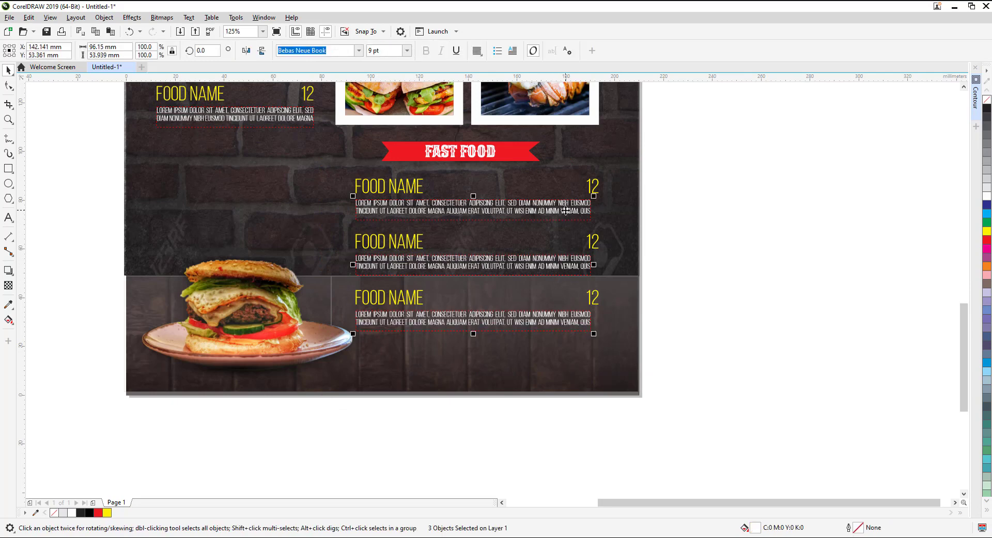
left_click_drag(595, 264, 553, 264)
mouse_move(565, 421)
left_mouse_down()
mouse_move(498, 392)
mouse_move(350, 176)
mouse_move(399, 193)
left_mouse_up()
Step: Enlarge and raise the burger-and-shadow group, then shrink it back slightly
left_click(259, 345)
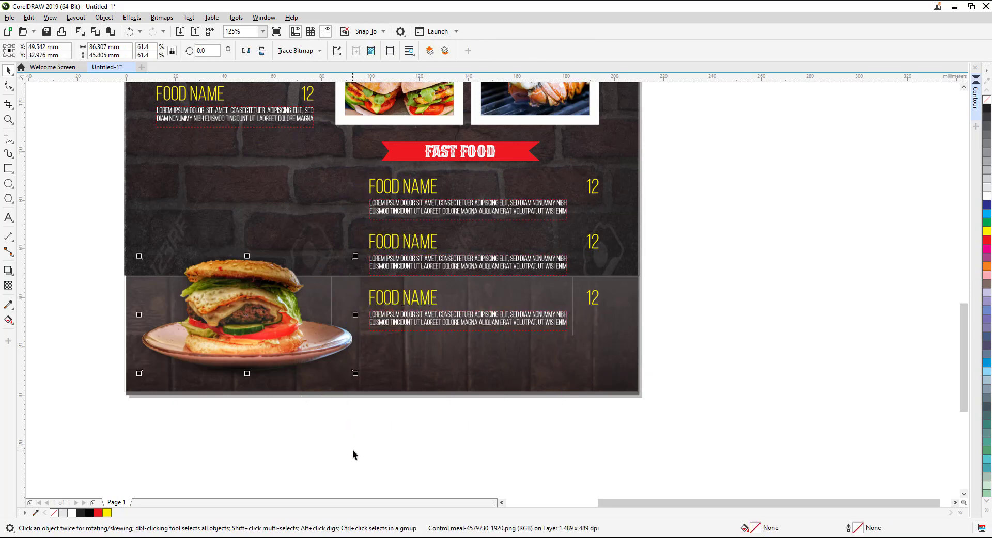
left_click_drag(93, 239, 94, 236)
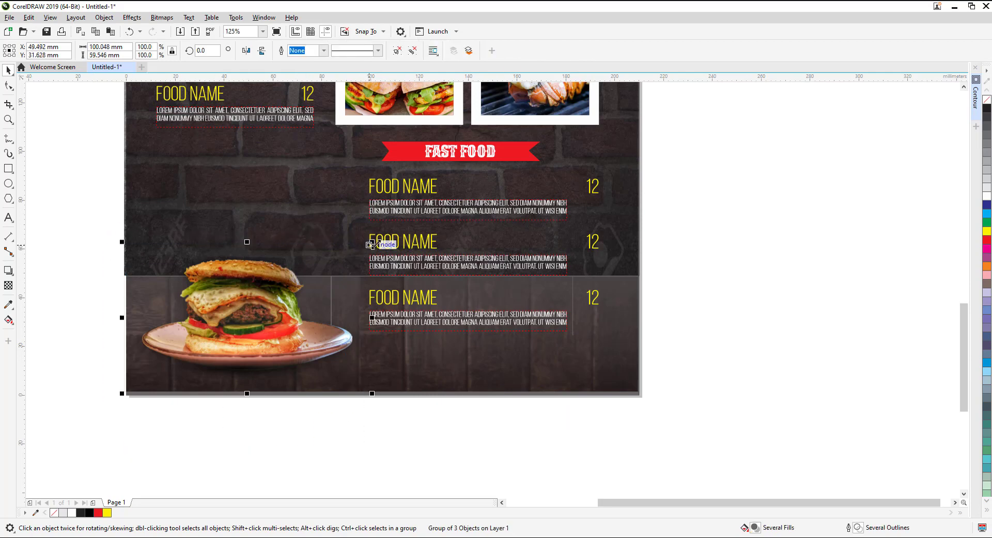
left_click_drag(372, 243, 427, 208)
left_click_drag(399, 364, 399, 342)
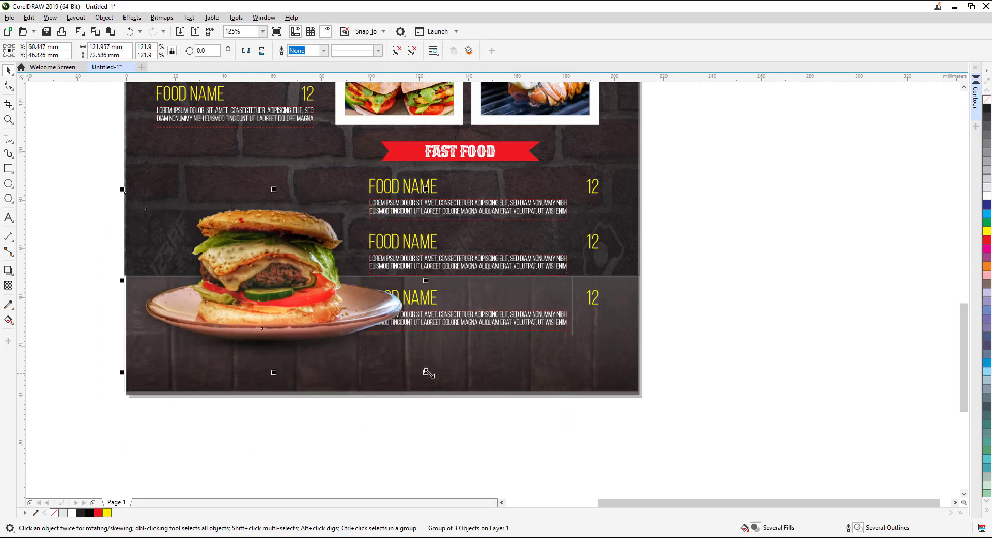
left_click_drag(428, 373, 393, 352)
left_click(244, 424)
scroll(253, 413, "down", 2)
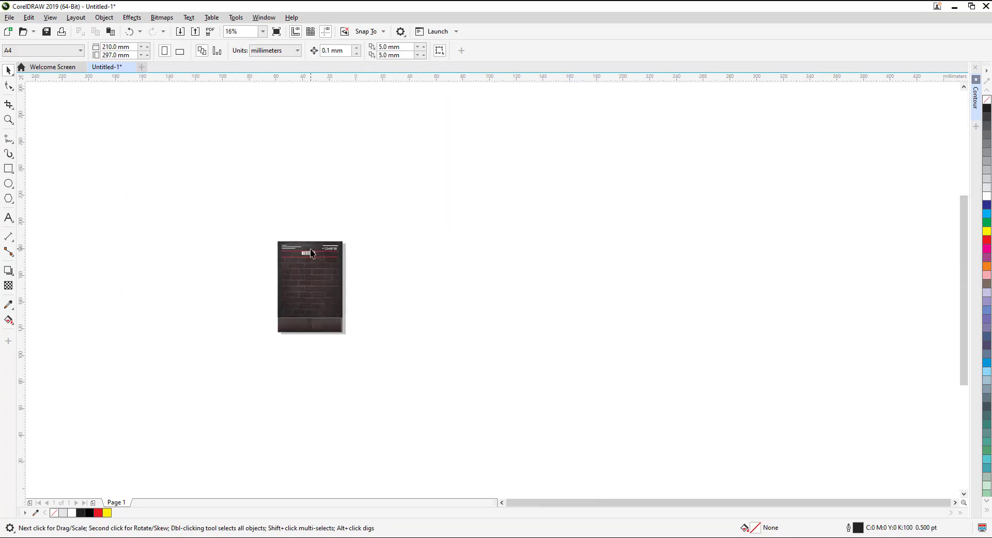
Step: Group the selected menu objects and unlock the background group
key("shift+F4")
left_click_drag(441, 256, 653, 480)
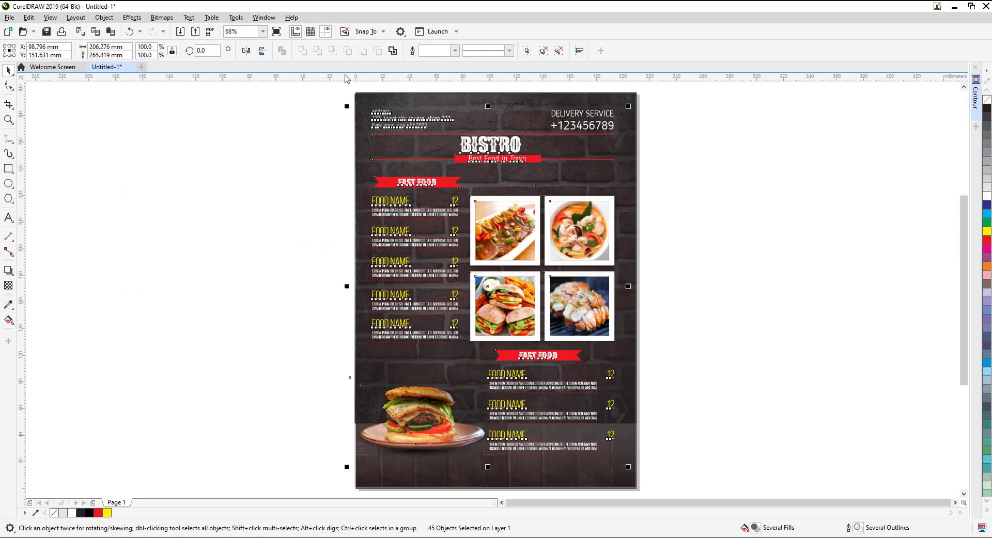
left_click(533, 52)
key("Escape")
right_click(388, 96)
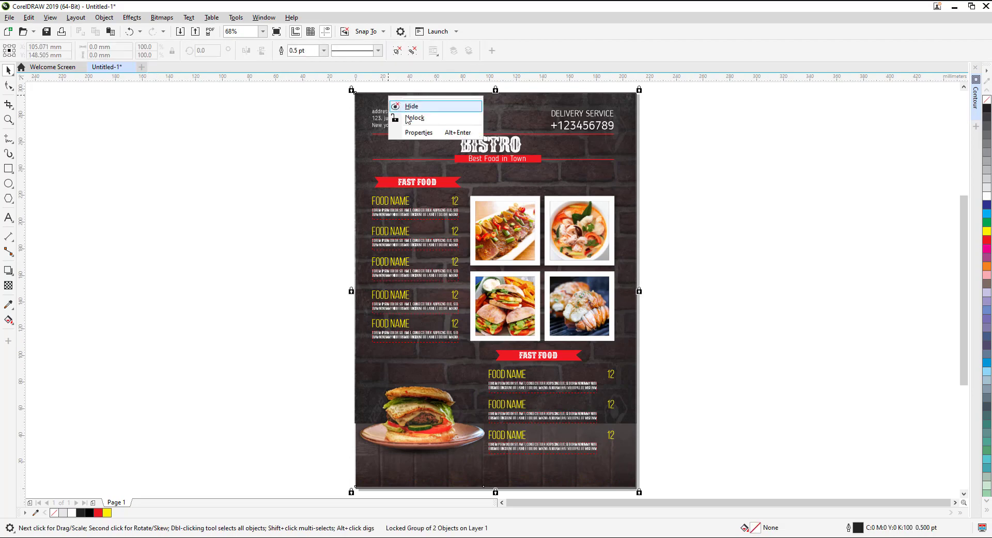
left_click(413, 117)
Step: Try scaling the whole menu up slightly, then undo the scaling
left_click_drag(340, 88, 535, 388)
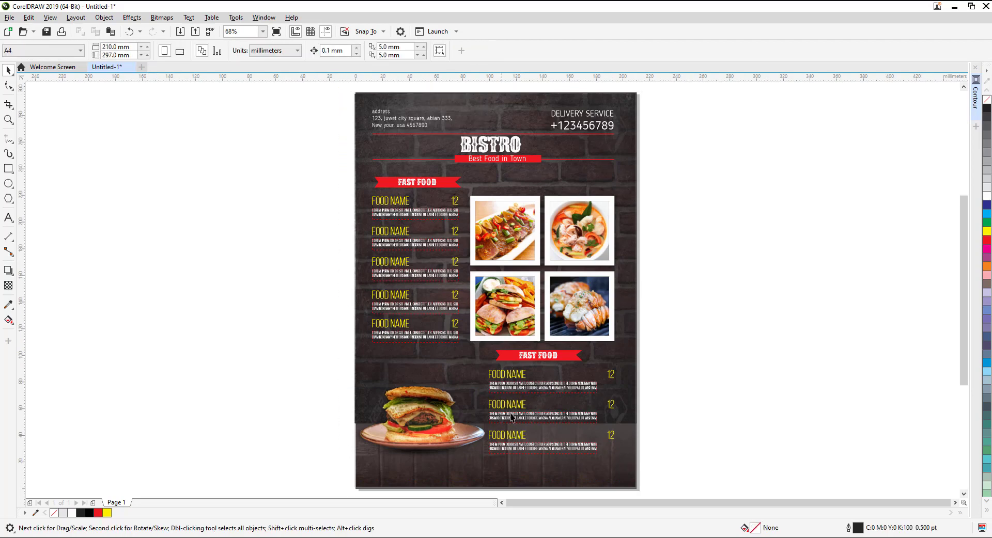
left_click_drag(511, 418, 528, 484)
left_click_drag(642, 491, 649, 470)
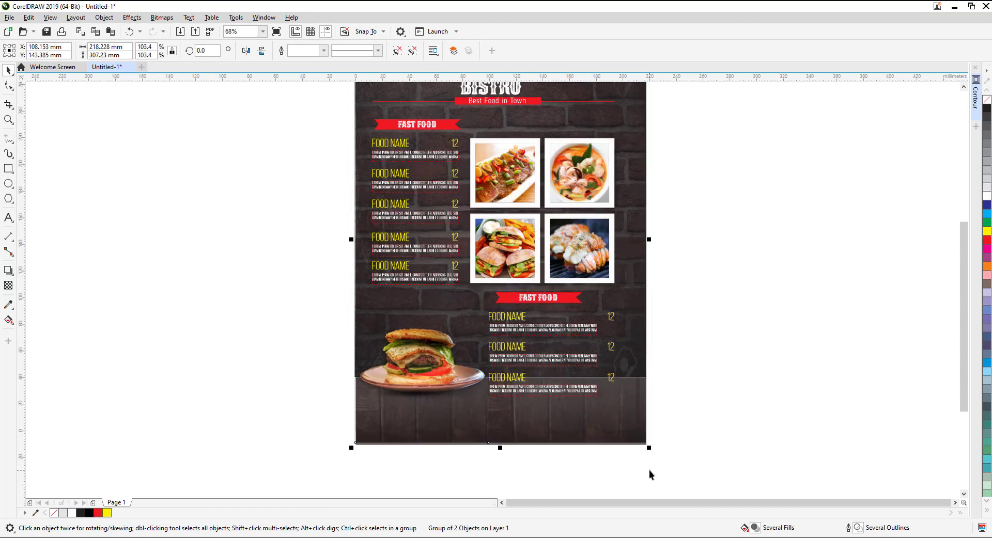
left_click(681, 435)
key("ctrl+z")
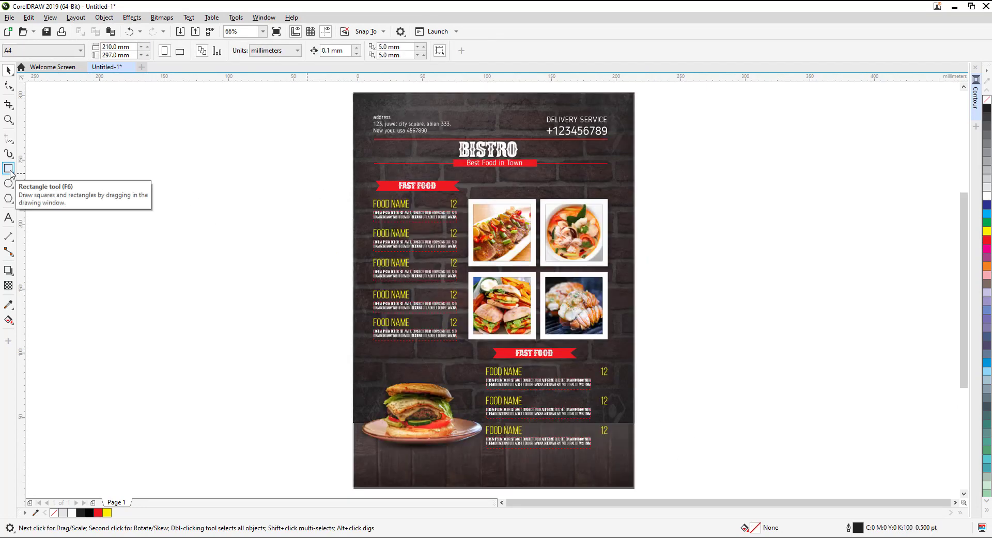
Step: Create a 210×297 mm page-sized rectangle and PowerClip the menu group inside it
left_click(8, 169)
left_click(8, 70)
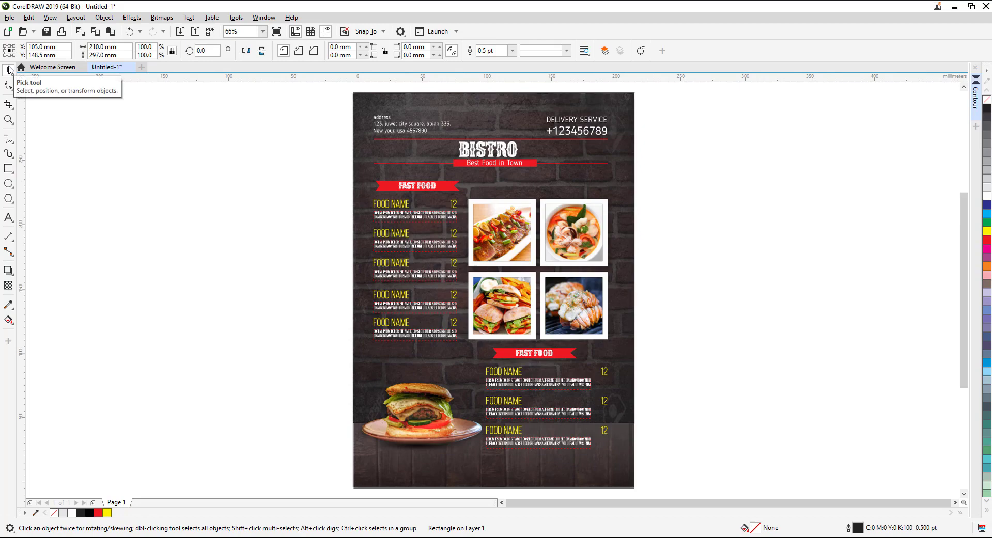
scroll(645, 412, "up", 3)
right_click(600, 357)
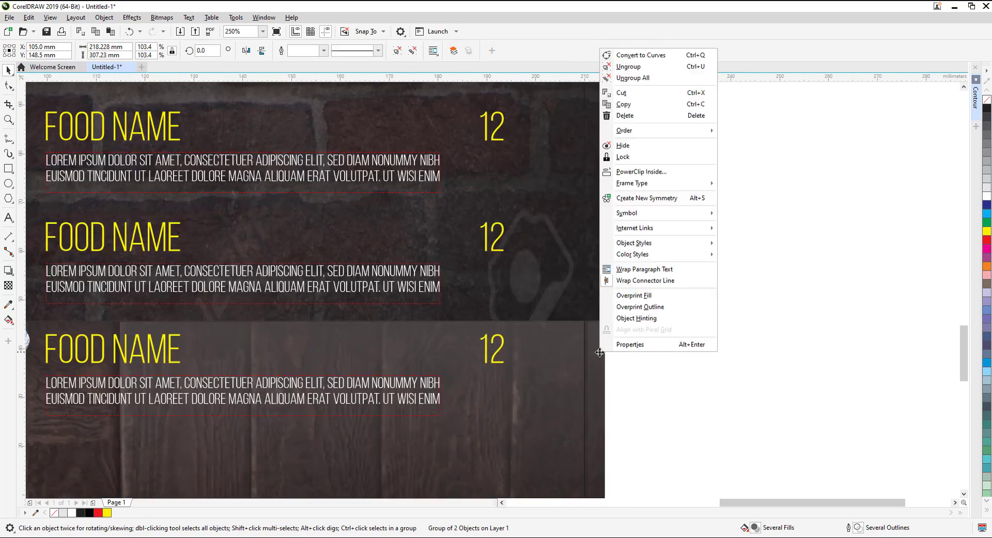
left_click(578, 326)
left_click(581, 328)
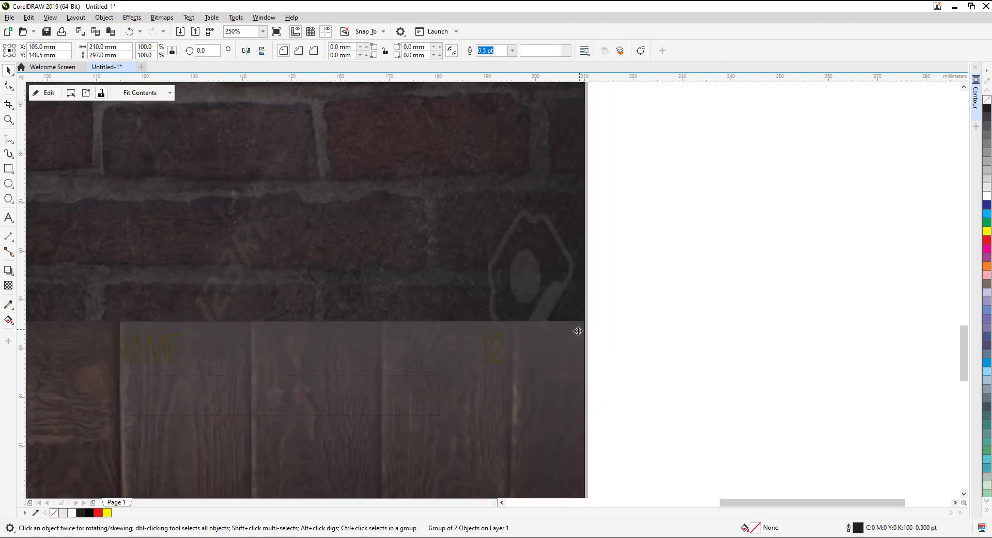
scroll(572, 338, "down", 2)
key("shift+F4")
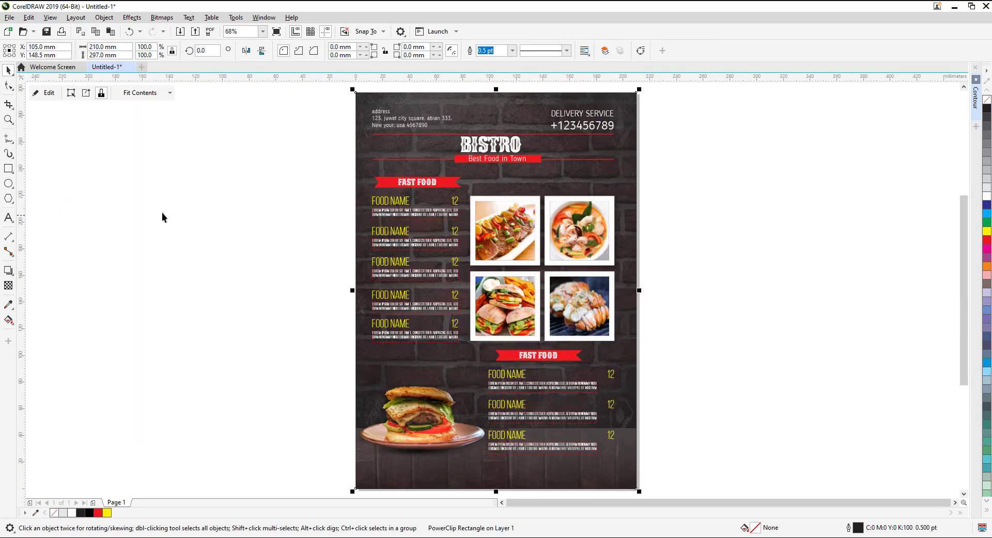